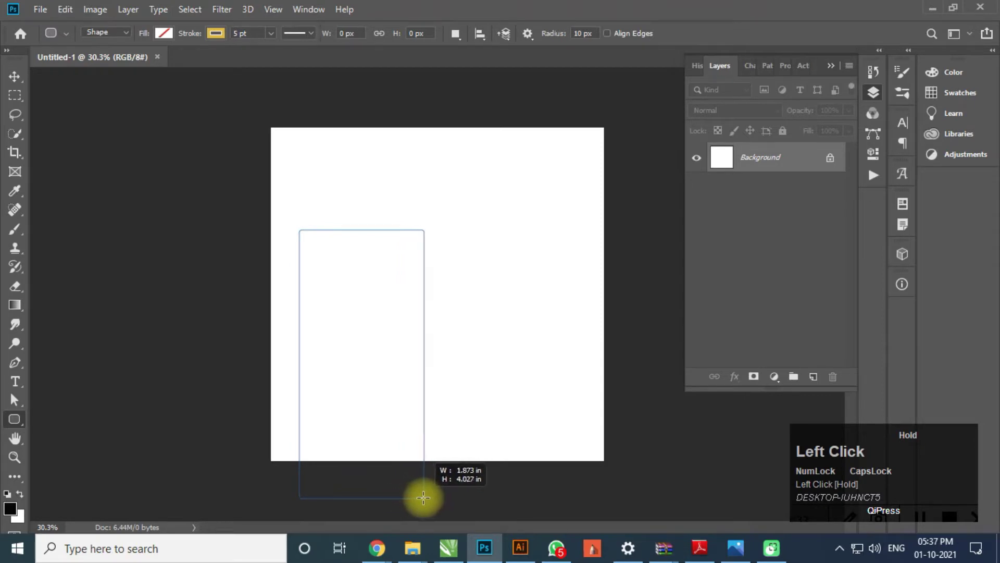
Unlink the outlined rectangle's corner radii, set both upper corners to 500 px, and shift the shape slightly left and down.
click(14, 77)
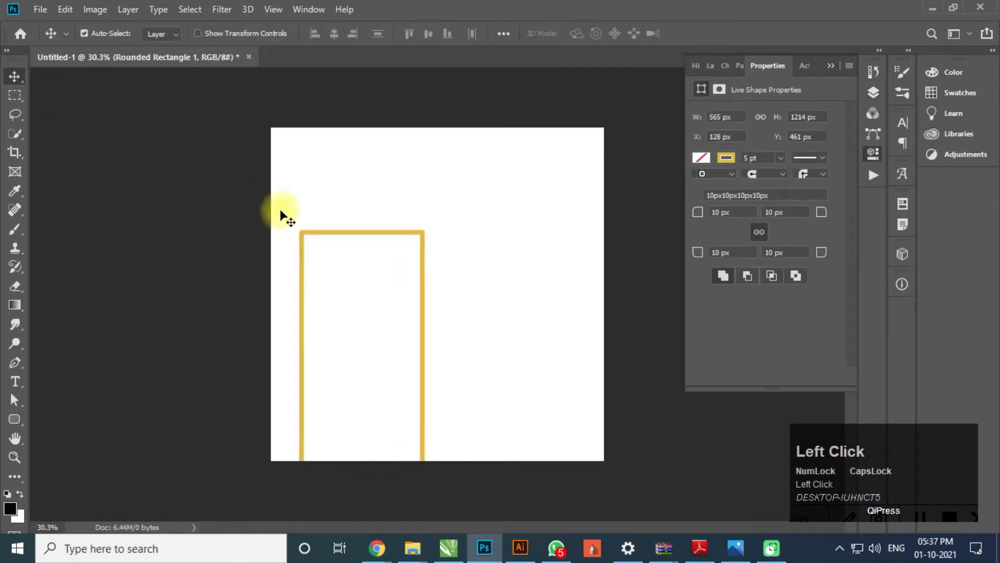
drag(326, 238, 318, 240)
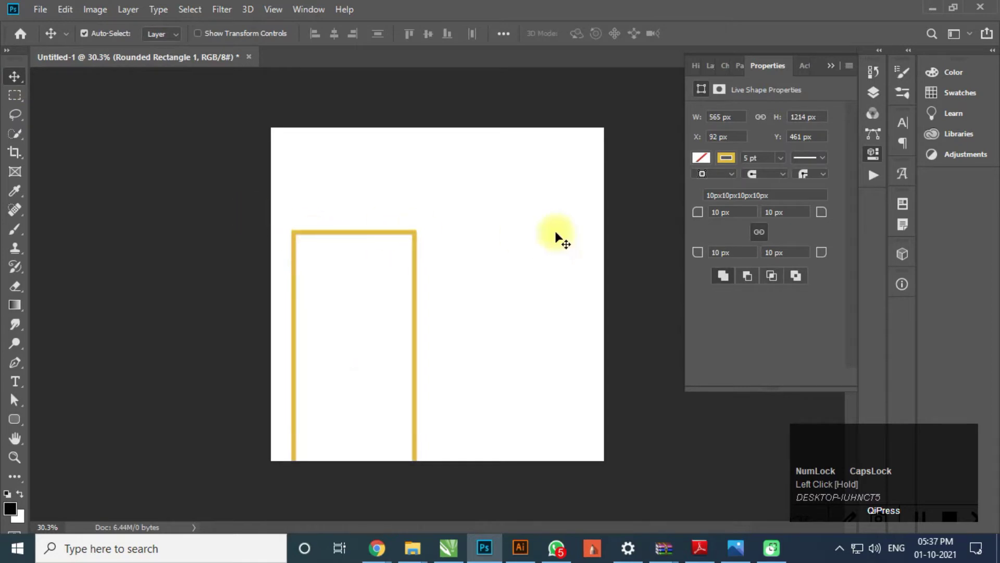
click(757, 233)
click(724, 212)
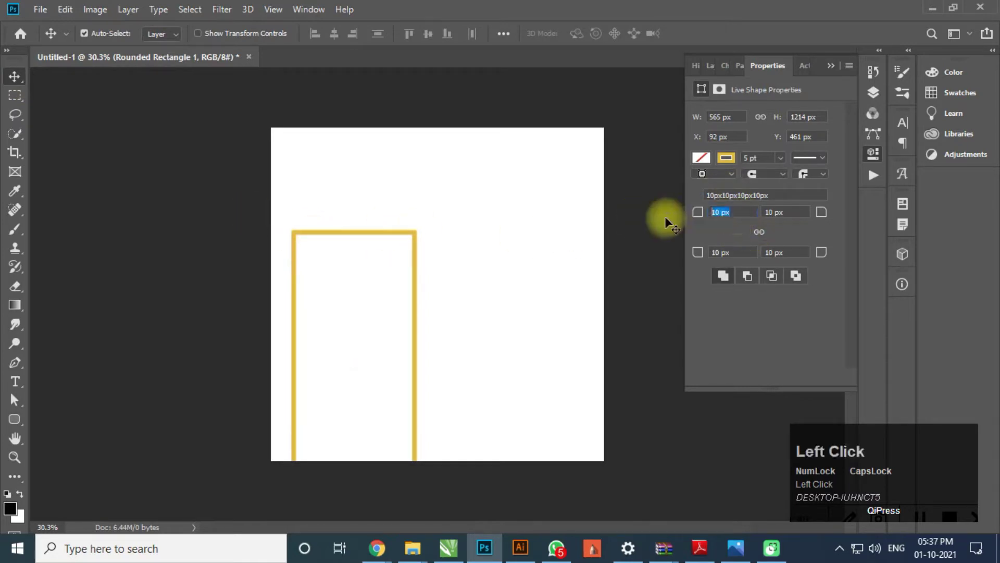
text(500)
key(Tab)
text(500)
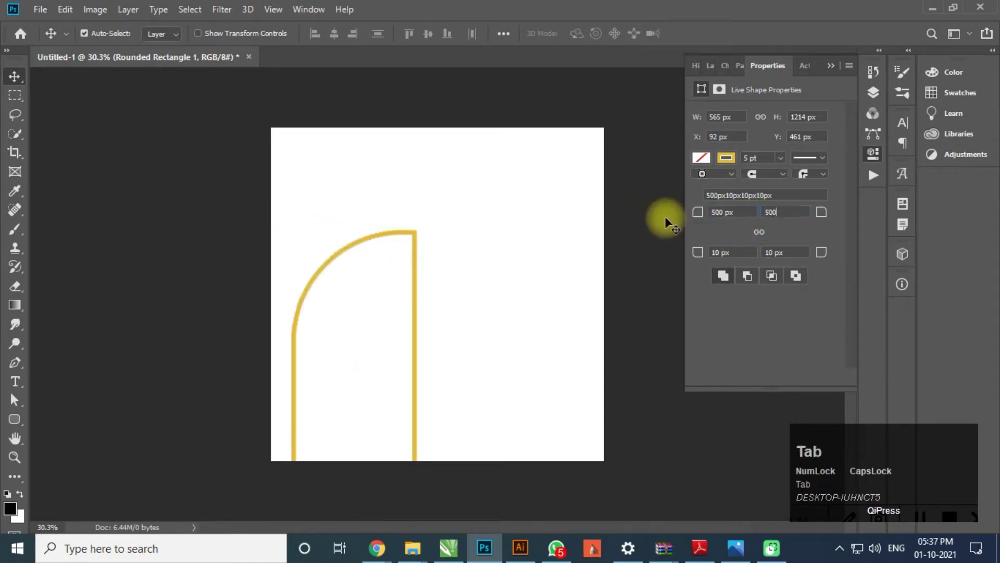
key(Tab)
click(103, 141)
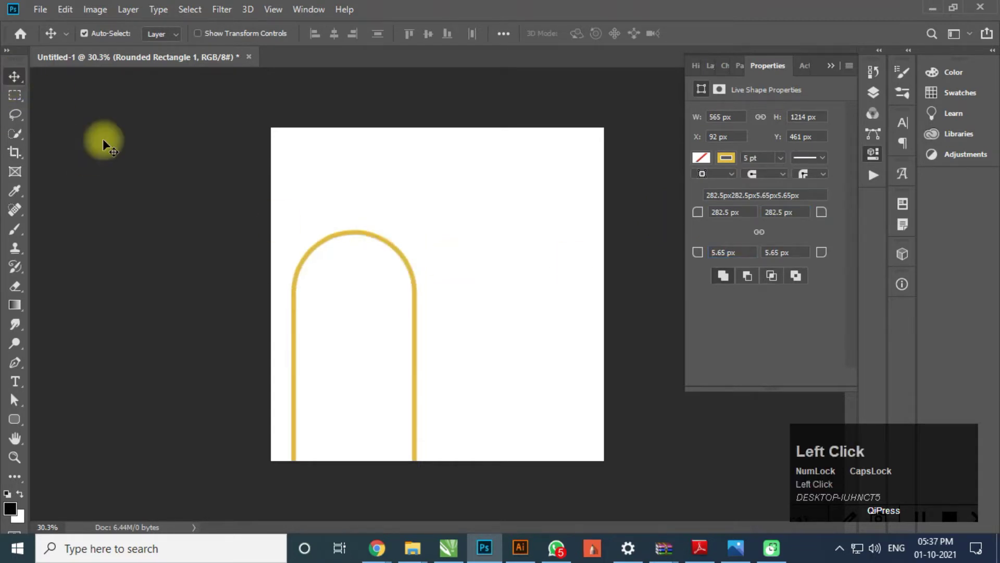
drag(330, 239, 330, 246)
click(82, 250)
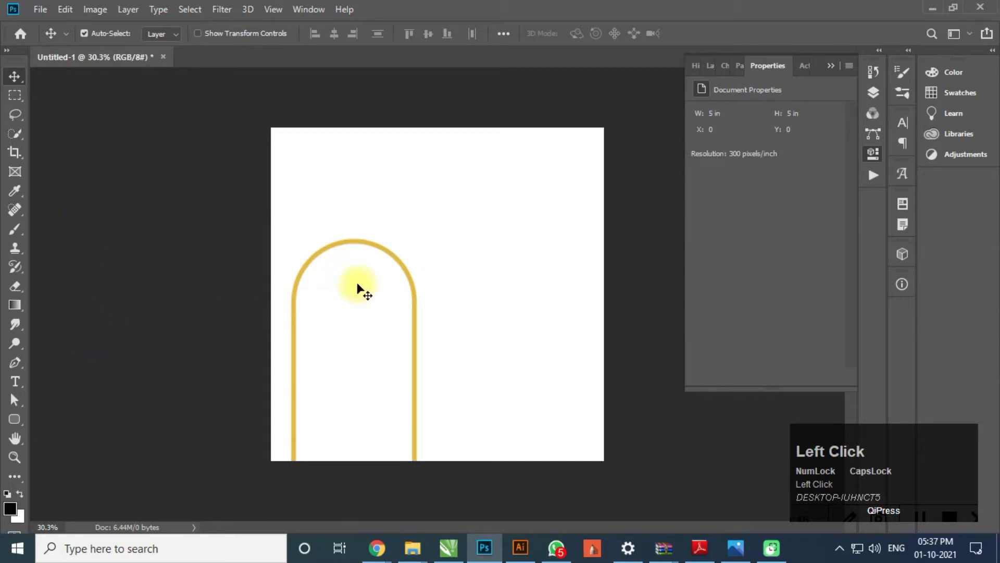
Fill the arch shape with Pure Cyan Blue and remove its gold stroke.
click(710, 67)
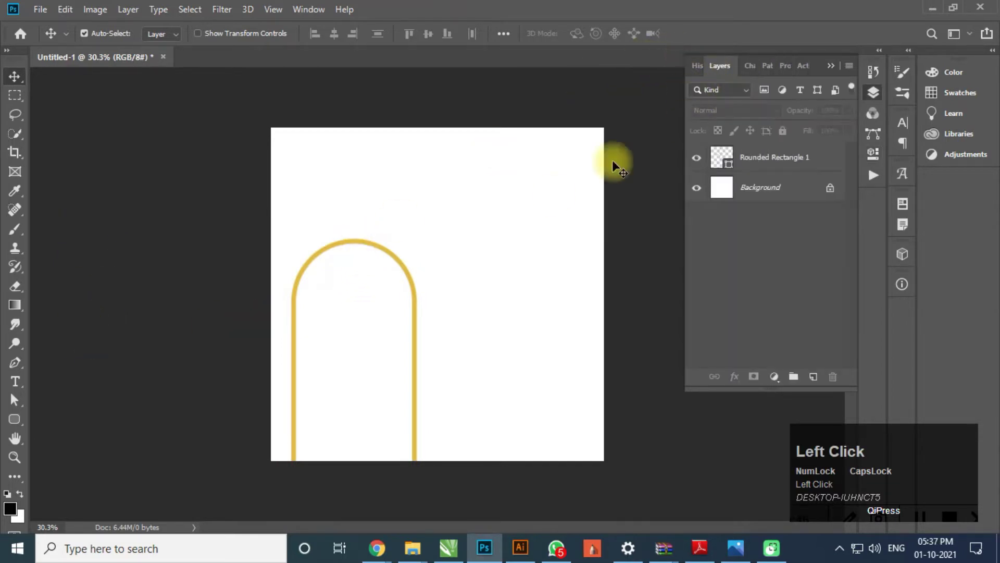
click(794, 155)
click(15, 420)
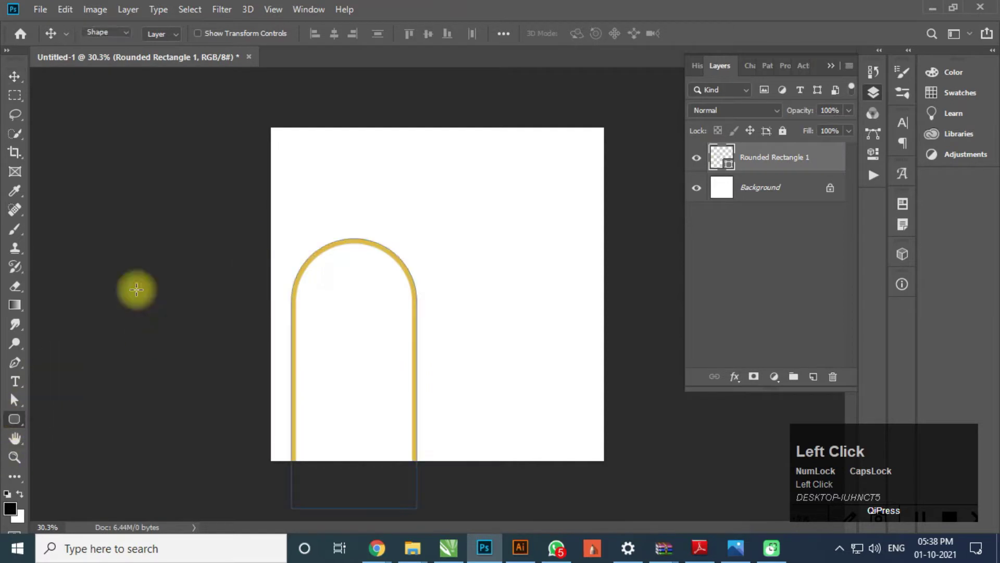
click(163, 33)
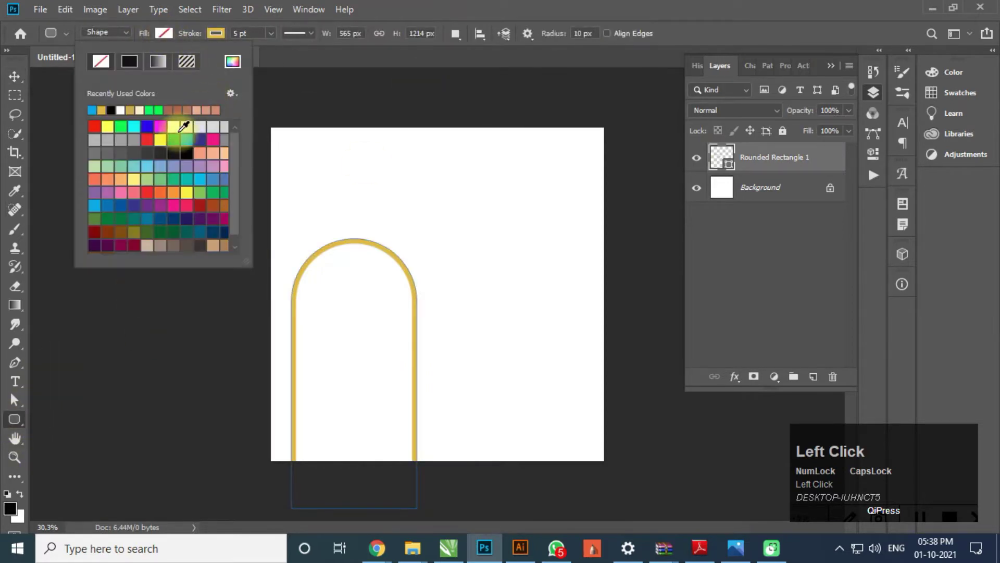
click(110, 205)
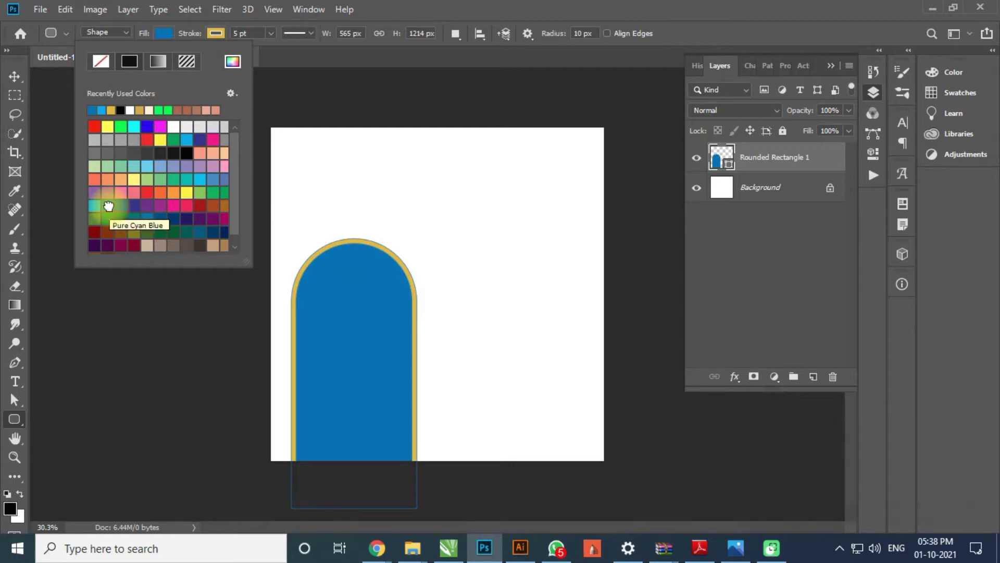
click(903, 516)
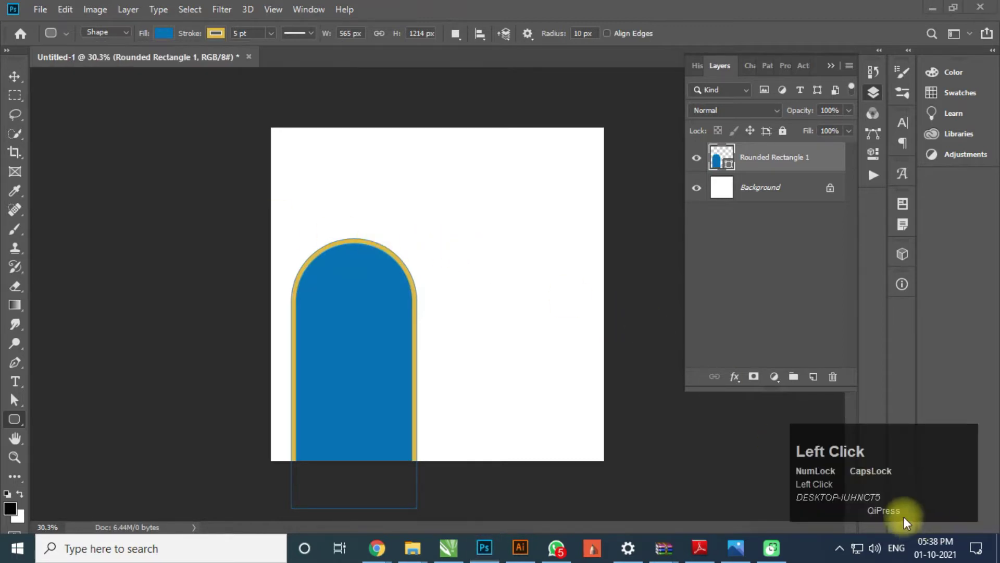
click(216, 34)
click(147, 62)
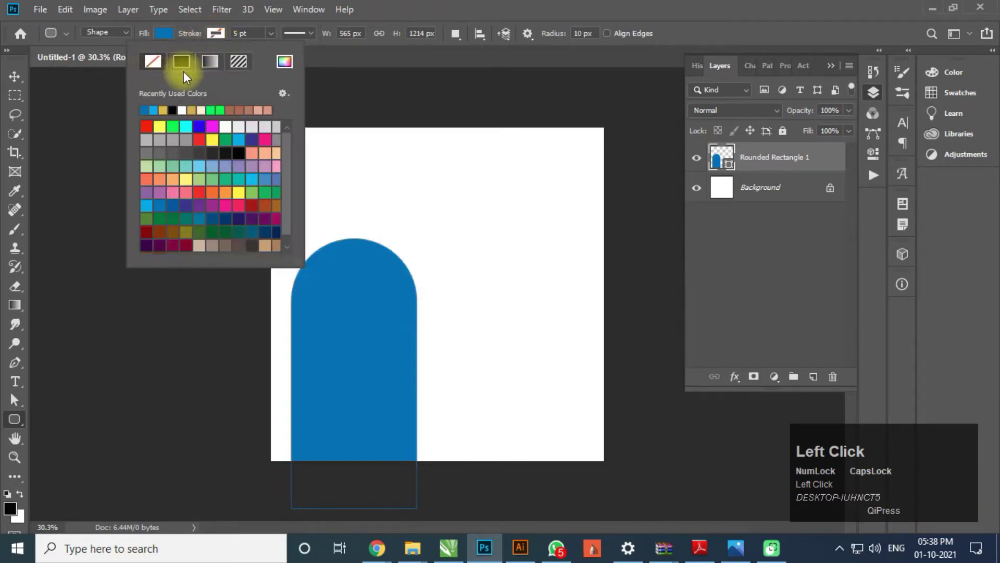
Reposition the blue arch in the lower part of the canvas and widen it to about 137% without changing its height.
click(20, 78)
drag(375, 344, 342, 314)
key(ctrl+t)
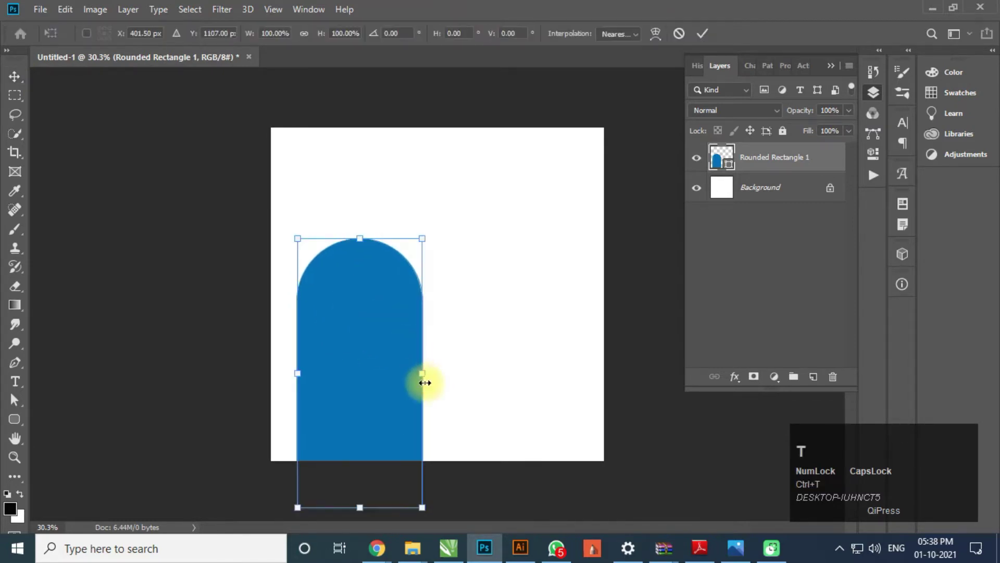
mouse_move(423, 374)
mouse_down()
mouse_move(476, 375)
mouse_move(424, 377)
mouse_up()
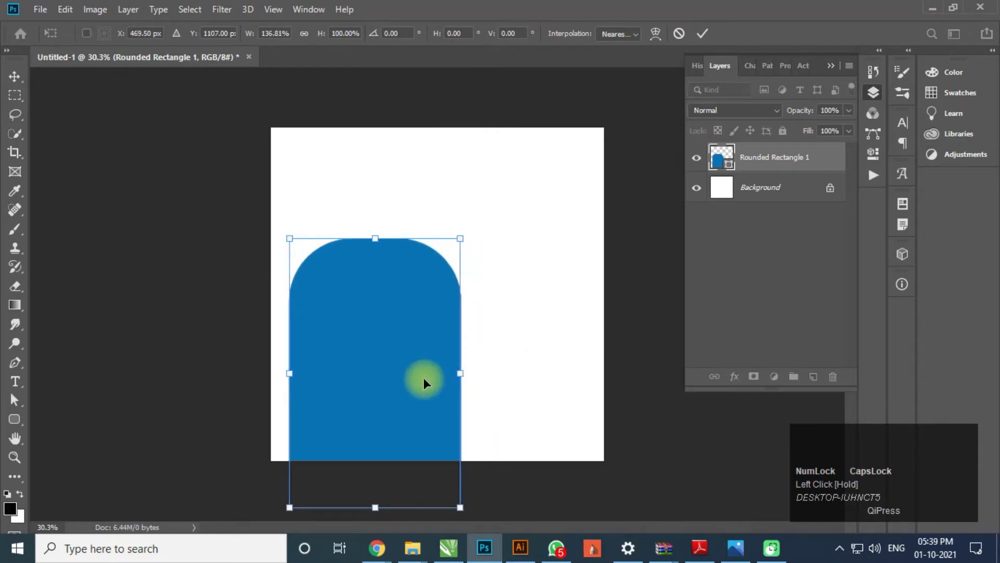
click(545, 324)
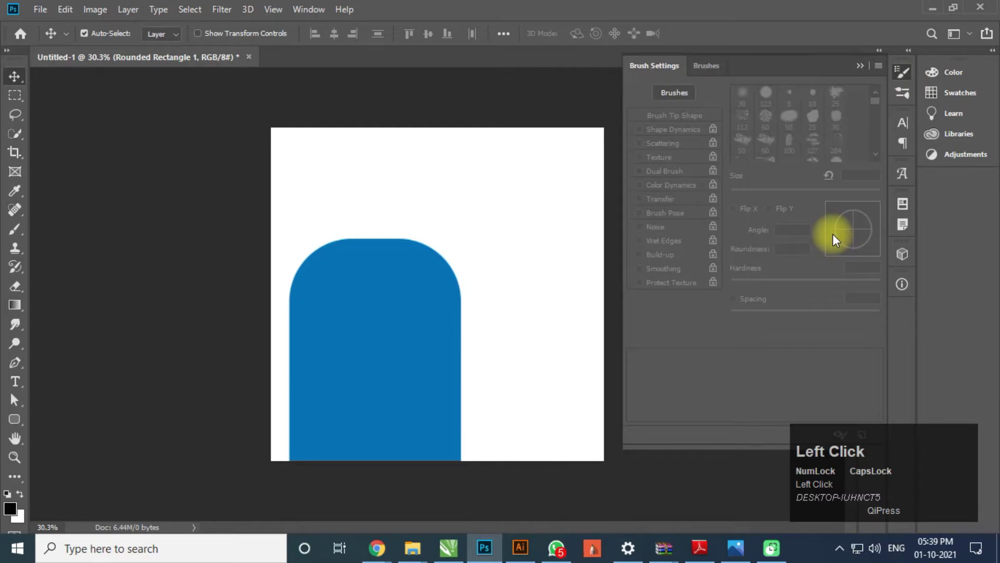
Set both upper corner radii of the widened blue shape to 500 px to restore a full round arch.
click(896, 70)
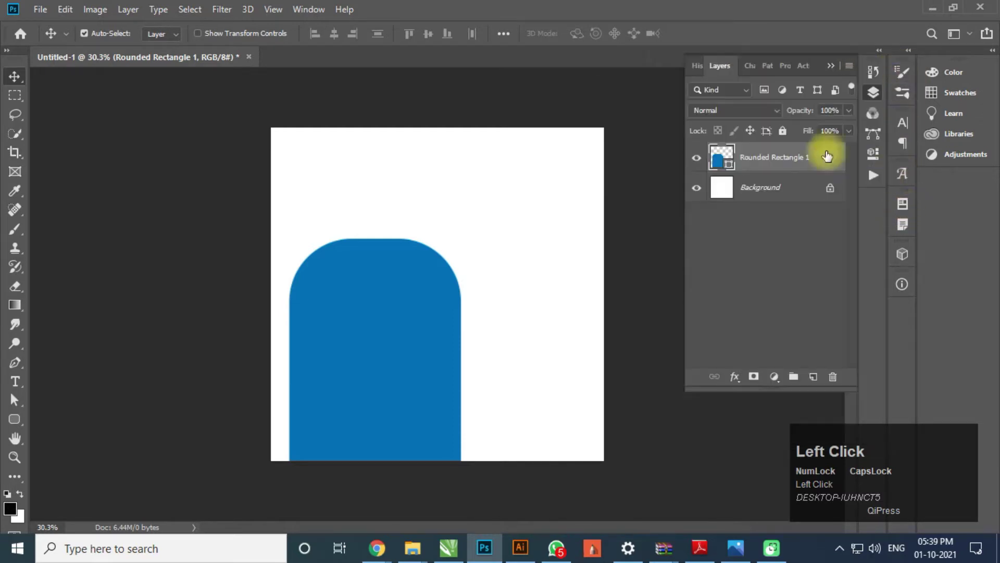
click(786, 65)
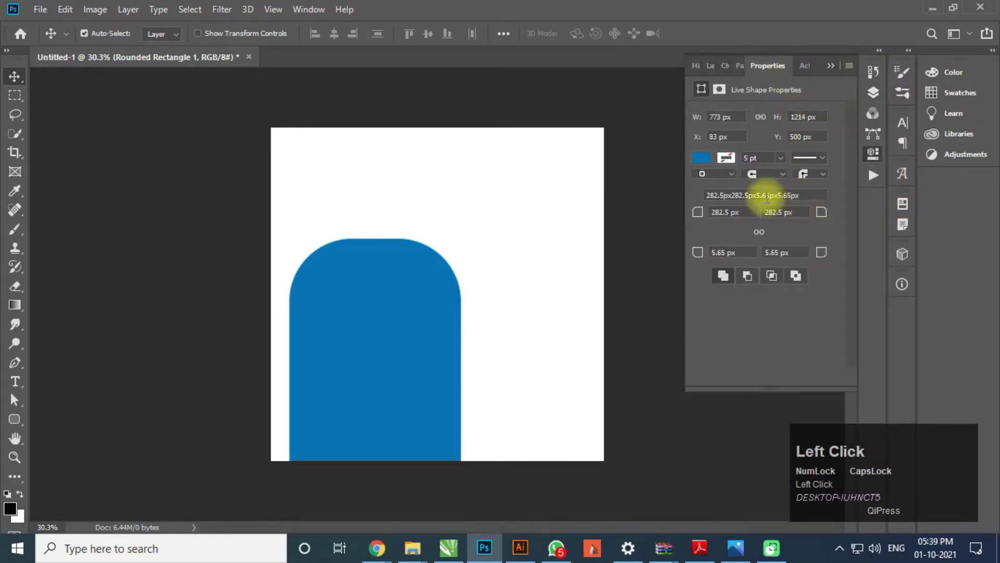
click(748, 211)
text(5)
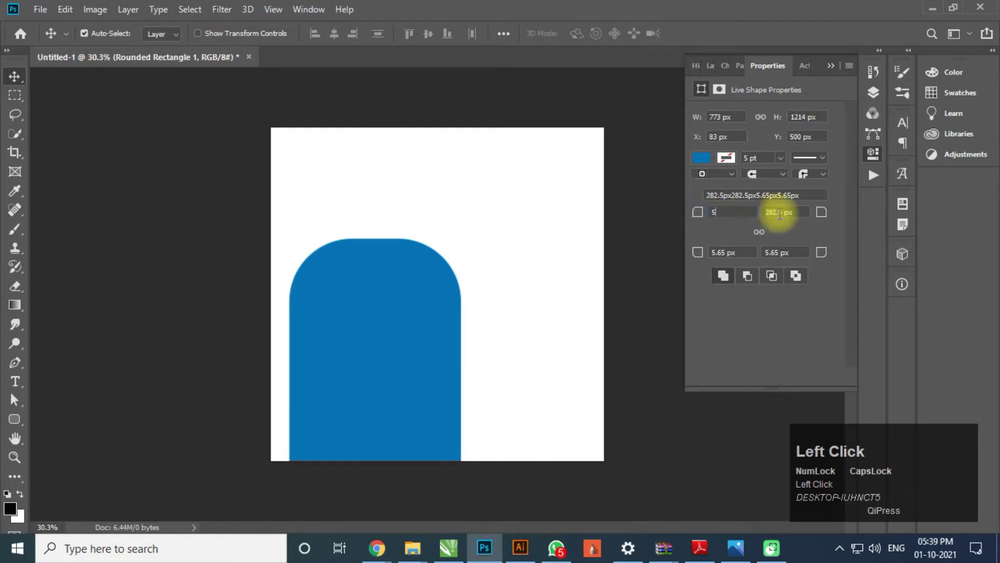
text(00)
key(Tab)
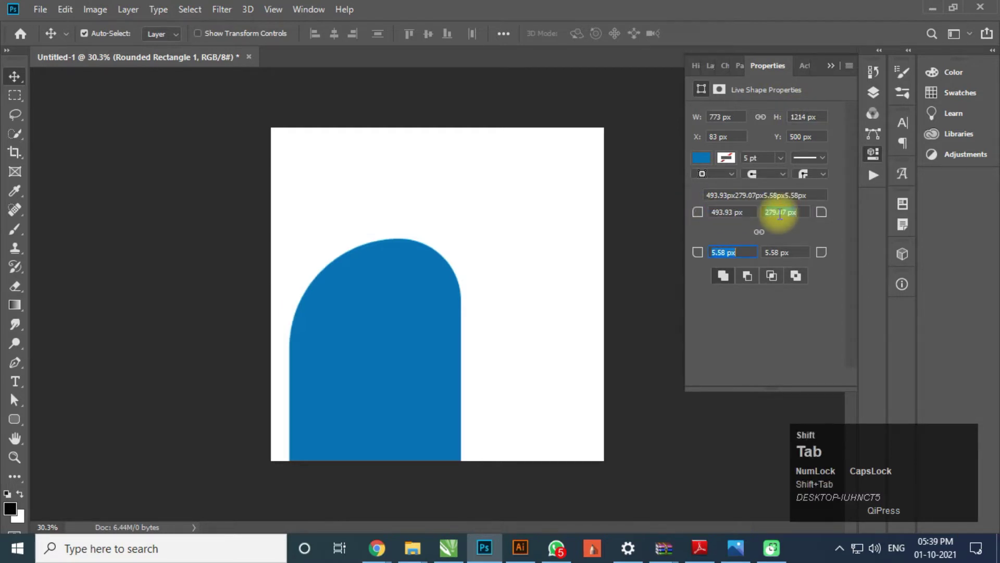
text(500)
click(776, 219)
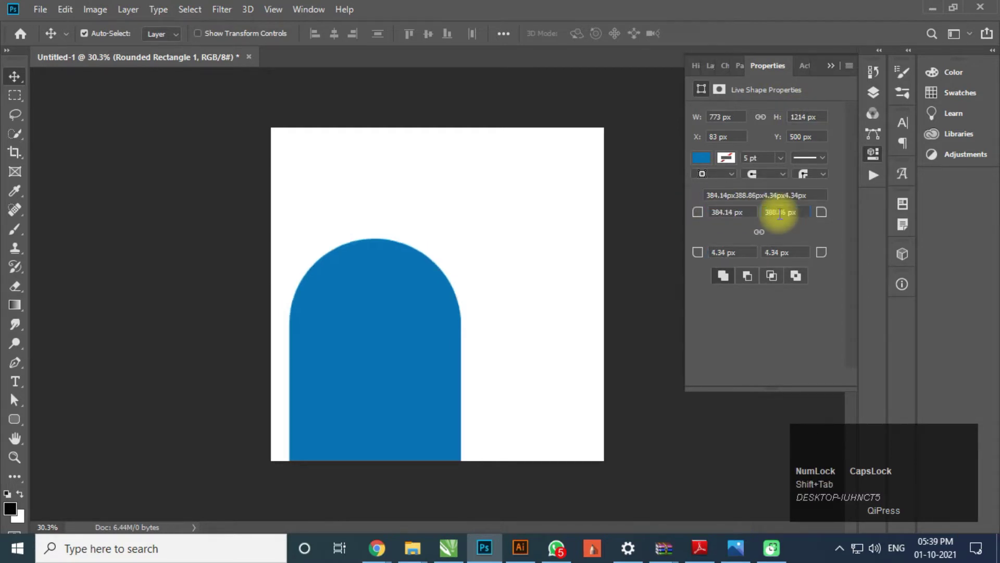
Duplicate the blue arch layer and flip the copy vertically so its rounded end points down.
click(15, 76)
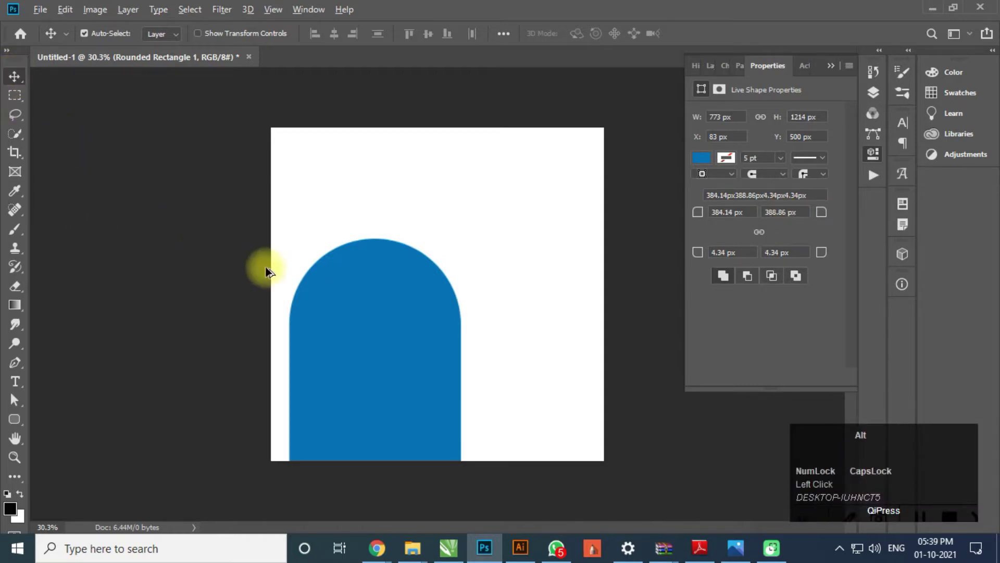
scroll(341, 303, down, 1)
click(709, 67)
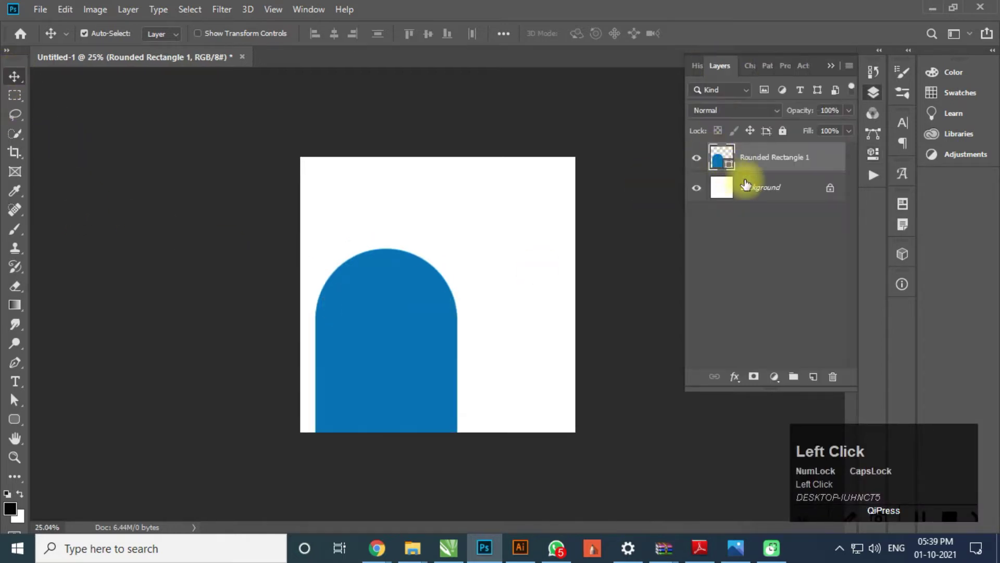
key(ctrl)
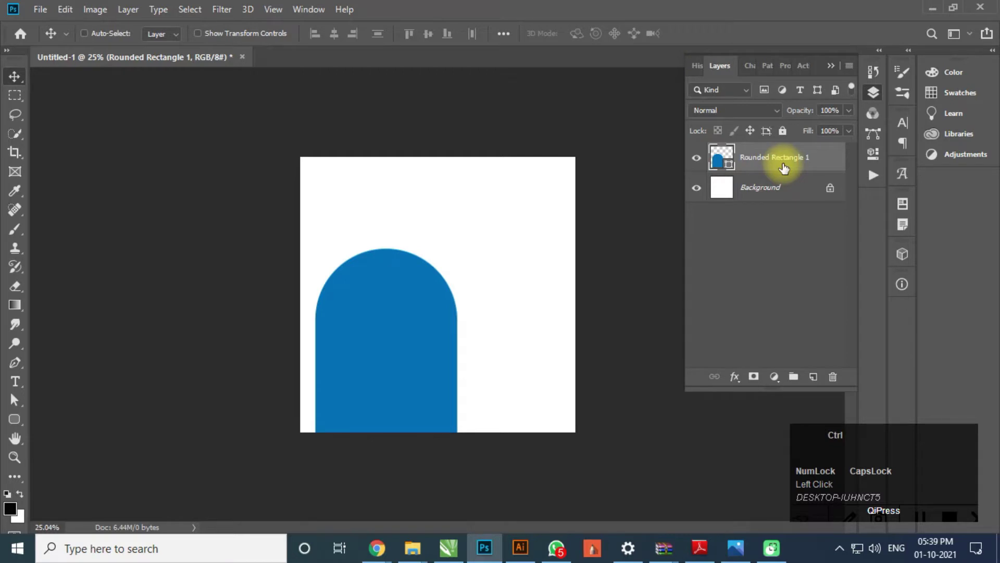
key(ctrl+j)
scroll(439, 283, down, 2)
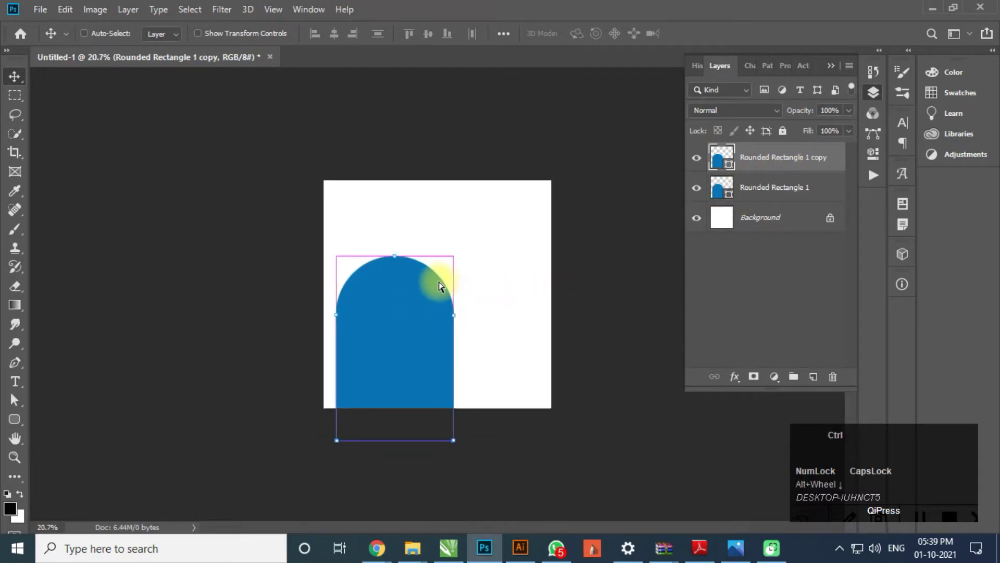
key(ctrl+t)
right_click(395, 437)
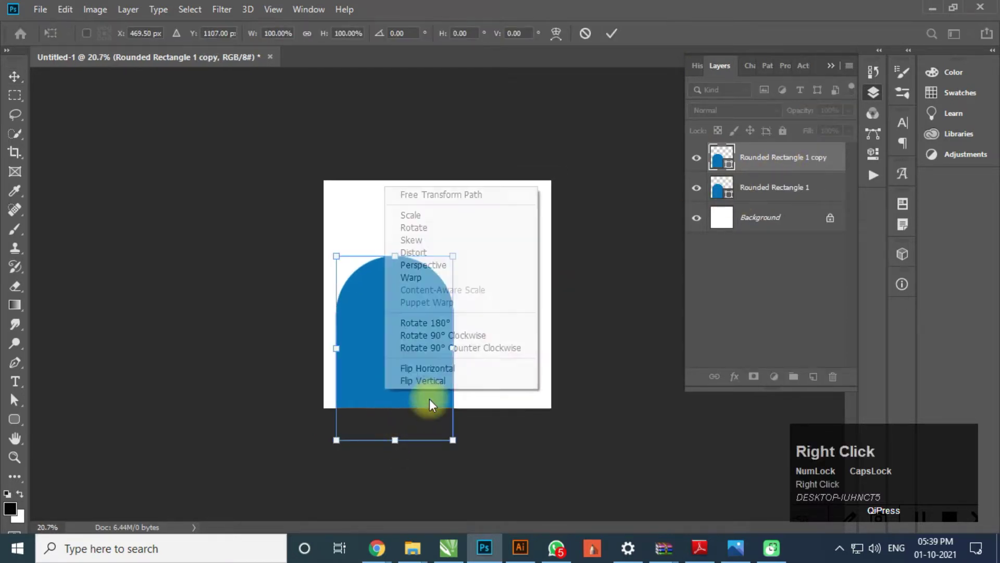
click(427, 379)
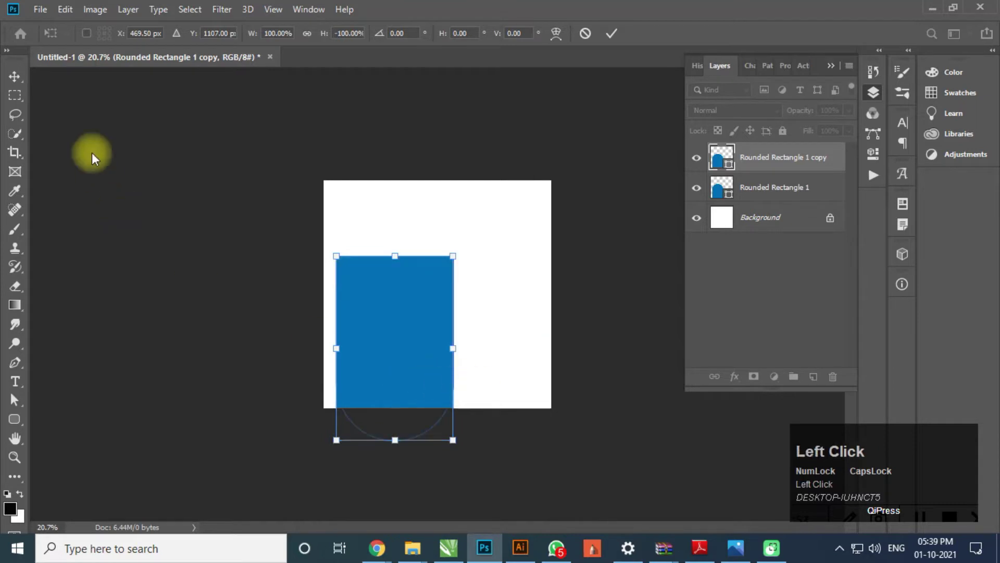
click(14, 74)
Move the flipped copy straight up past the canvas's upper edge and narrow it symmetrically to about 77% width.
drag(379, 298, 391, 224)
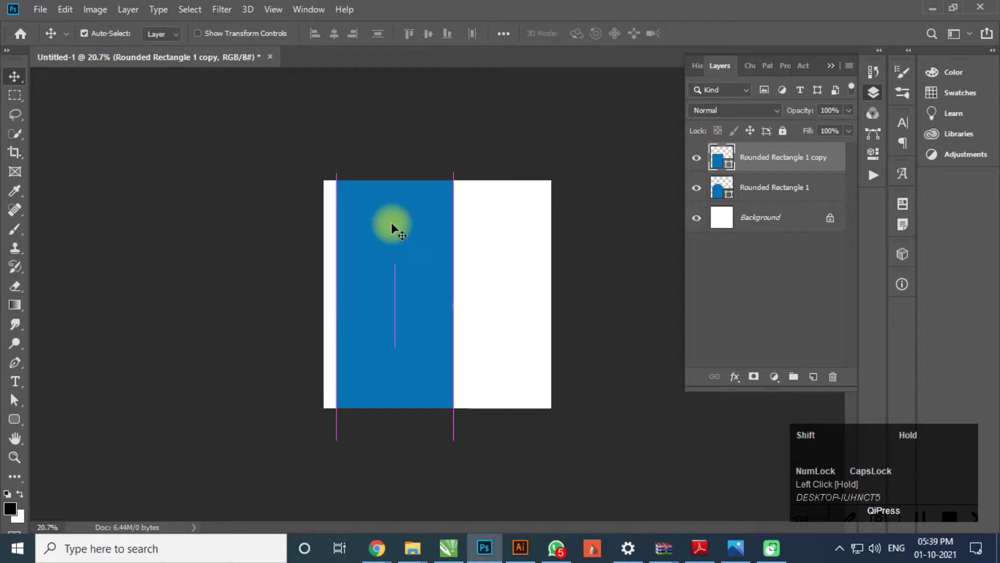
key(ctrl+t)
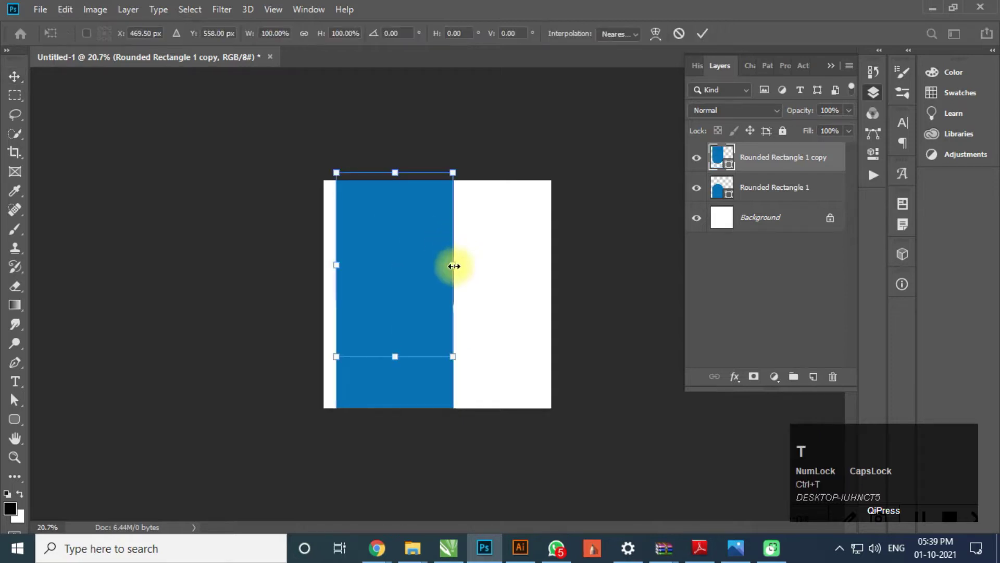
drag(453, 265, 405, 264)
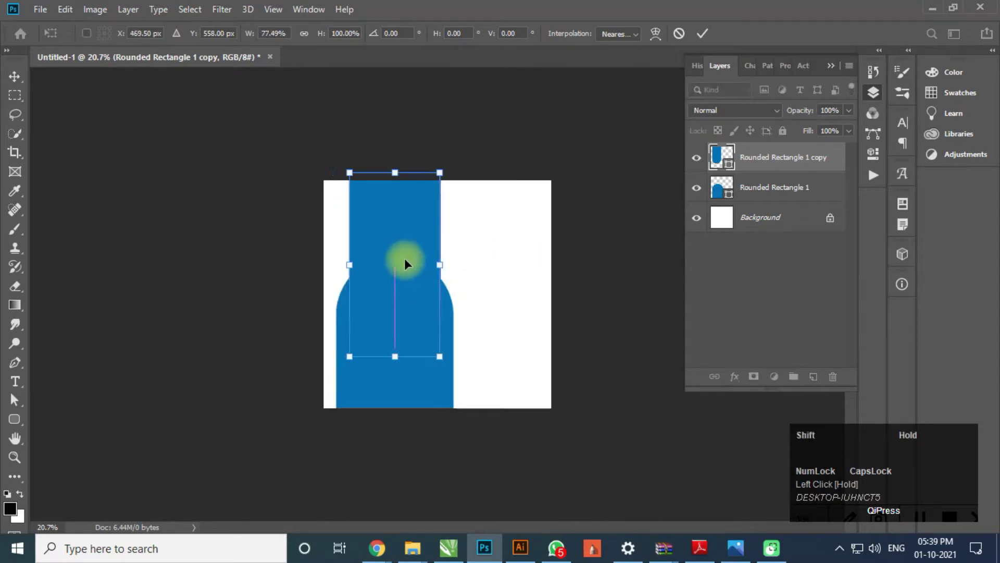
double_click(406, 263)
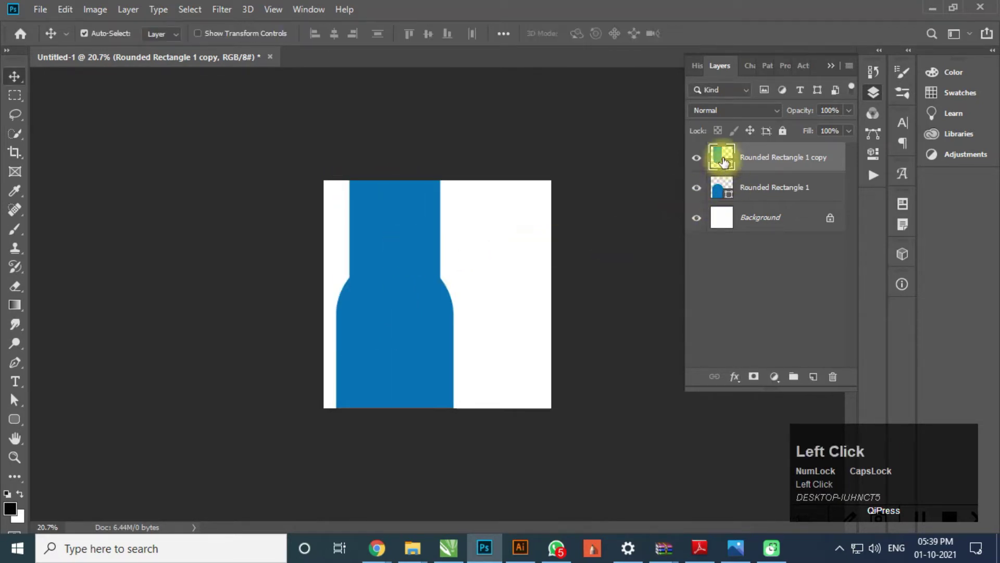
Change the flipped copy's fill to light blue so it stands out from the darker arch beneath.
click(14, 418)
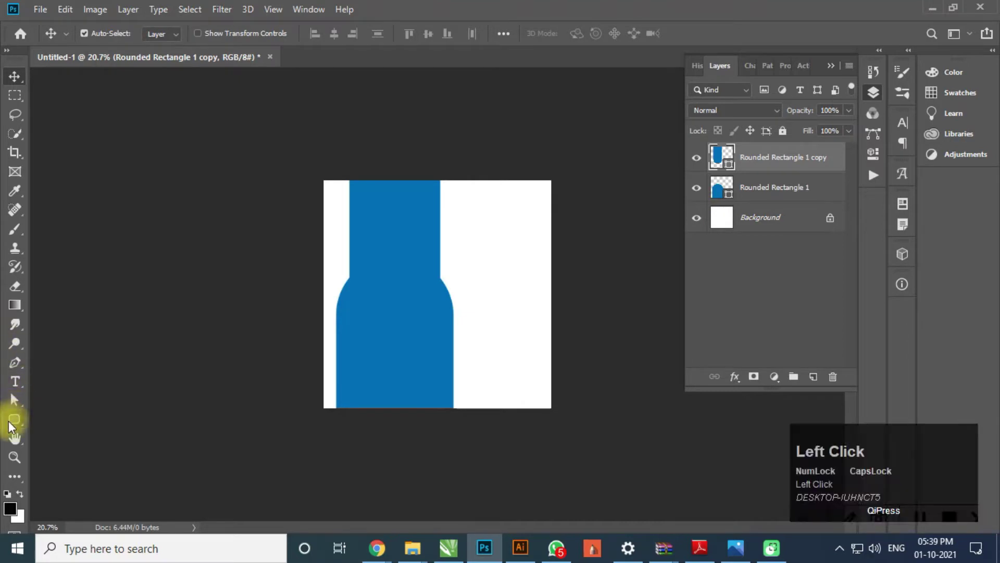
click(168, 35)
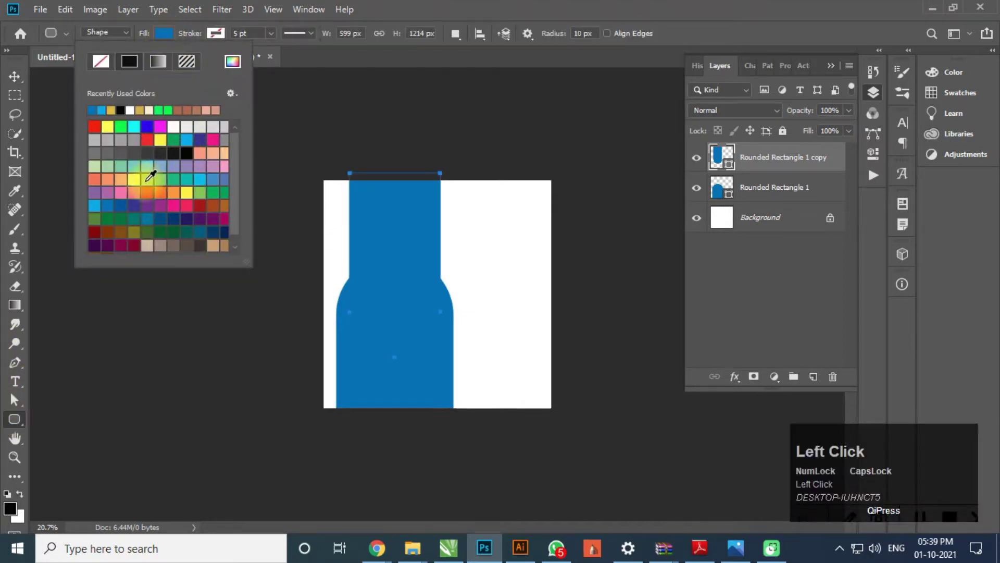
click(95, 205)
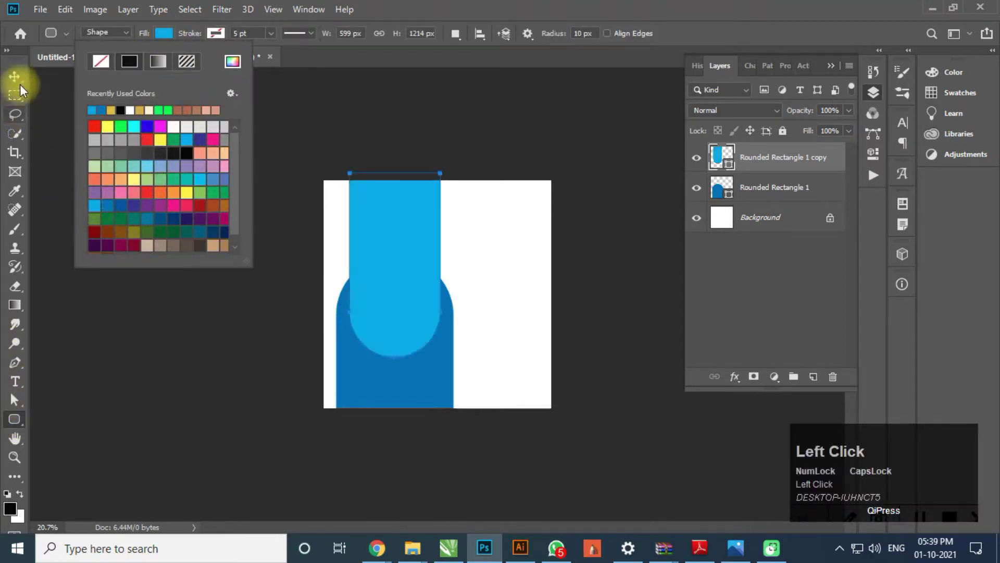
click(16, 76)
click(105, 251)
click(398, 253)
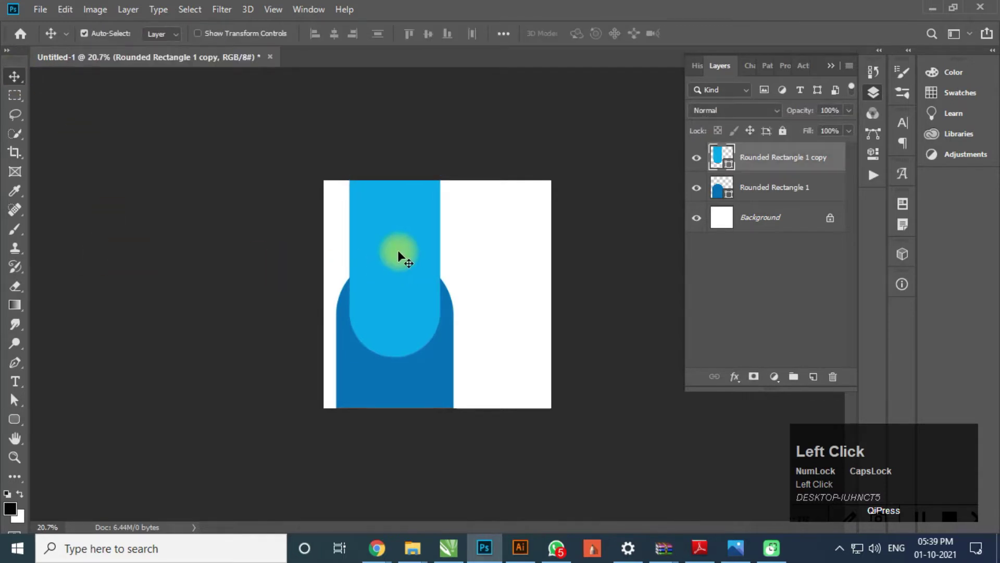
Add a white 5 pt stroke around the light blue flipped arch.
click(14, 418)
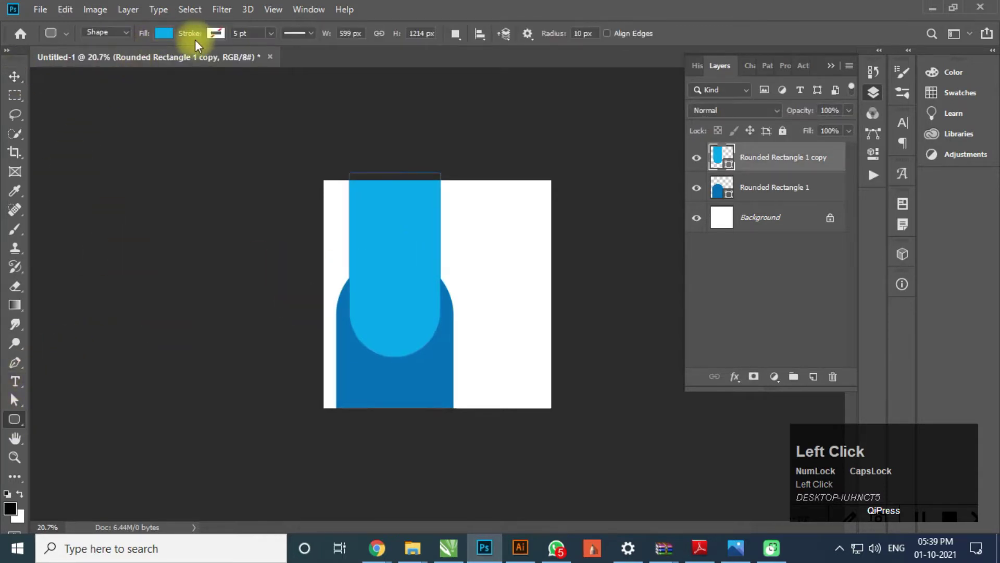
click(215, 34)
click(225, 127)
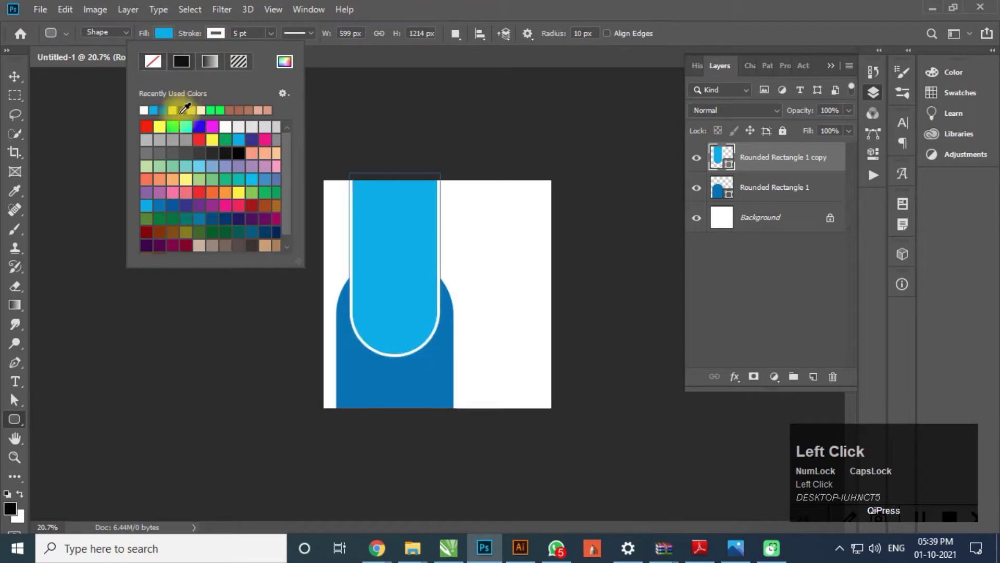
click(271, 33)
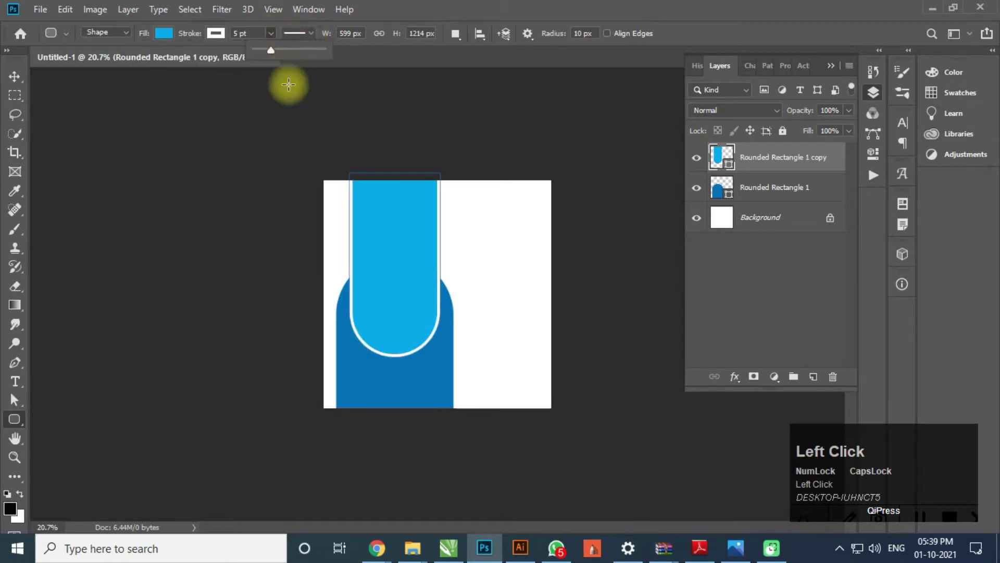
click(15, 76)
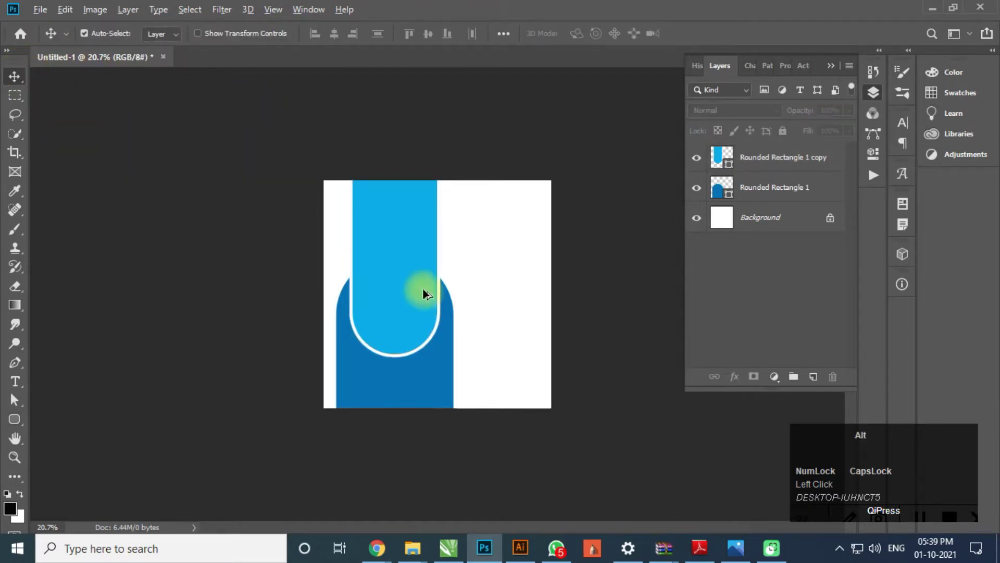
scroll(423, 288, up, 2)
drag(373, 293, 378, 295)
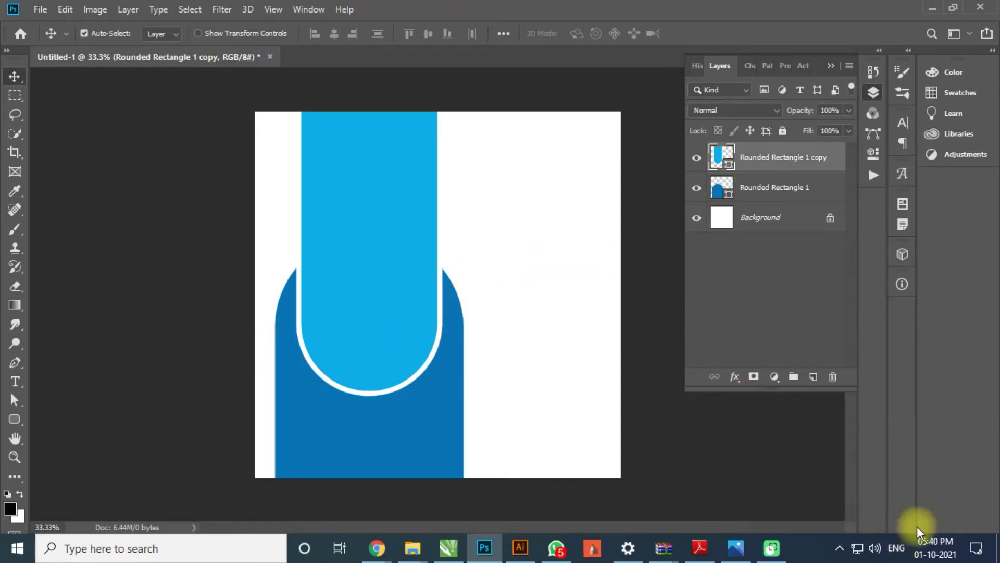
Place the observation-urban-building-business-steel photo from the desktop on the canvas and scale it to about 35.9% so it covers the light blue arch.
key(super+d)
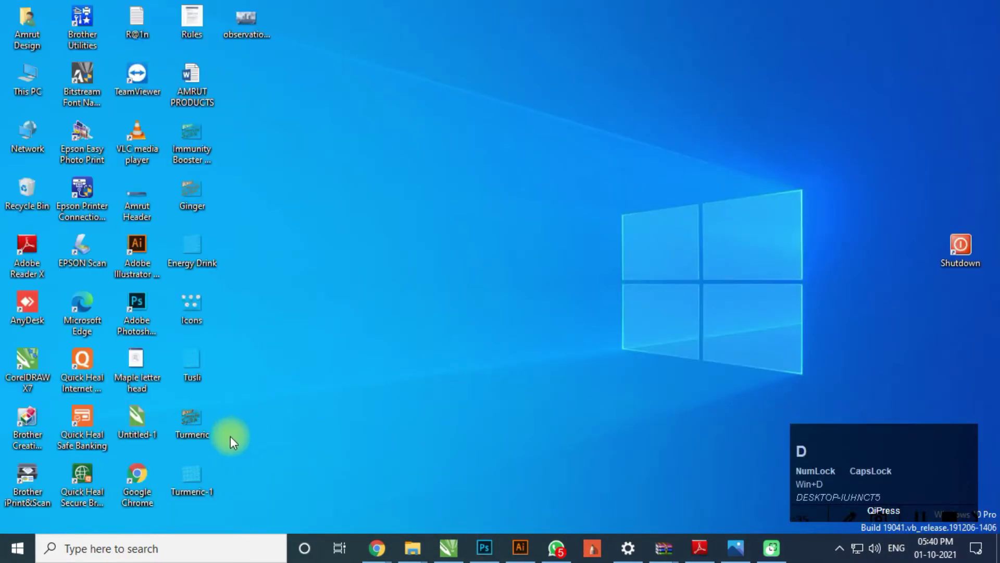
drag(253, 16, 517, 405)
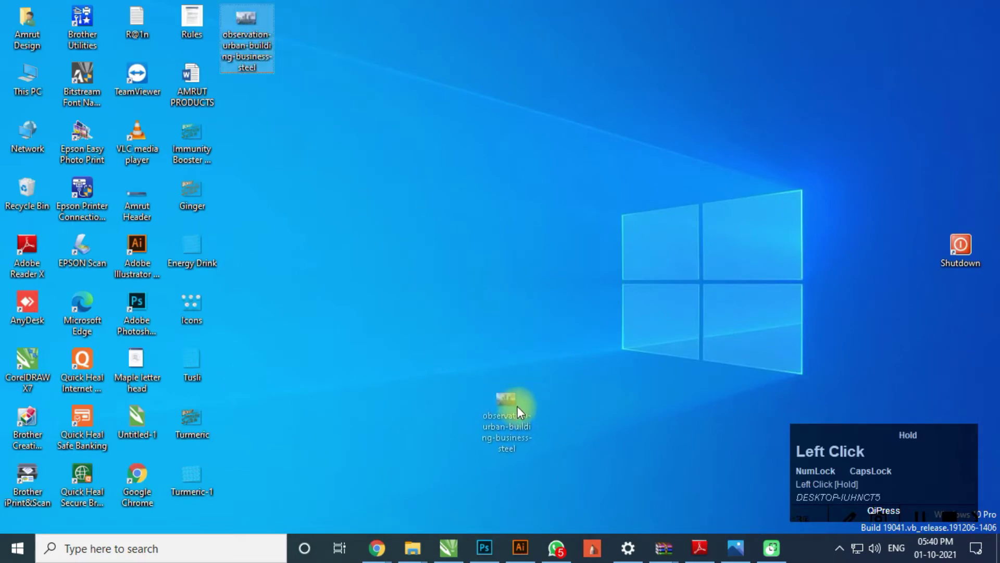
drag(512, 507, 364, 187)
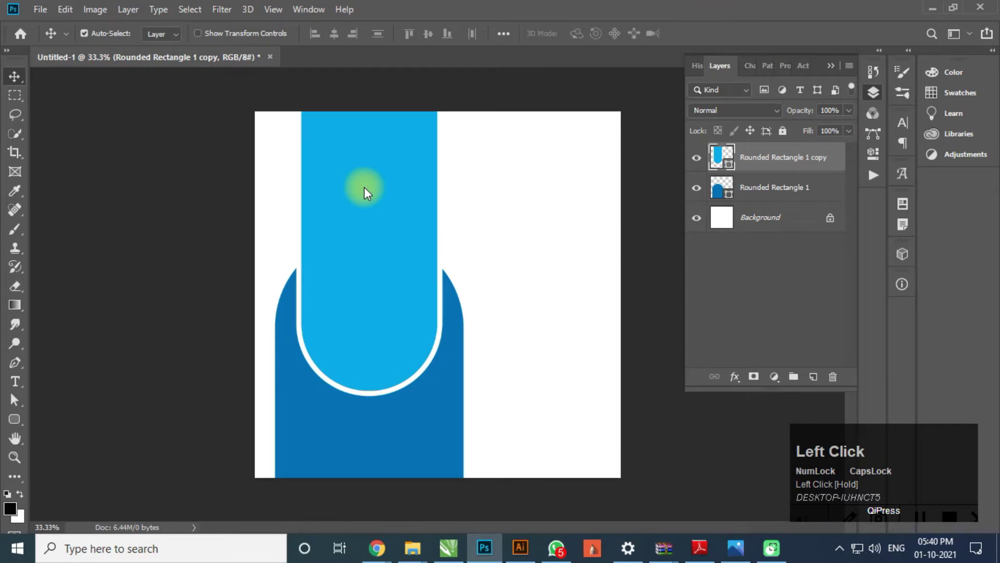
drag(449, 273, 422, 221)
drag(552, 355, 622, 423)
drag(361, 264, 374, 266)
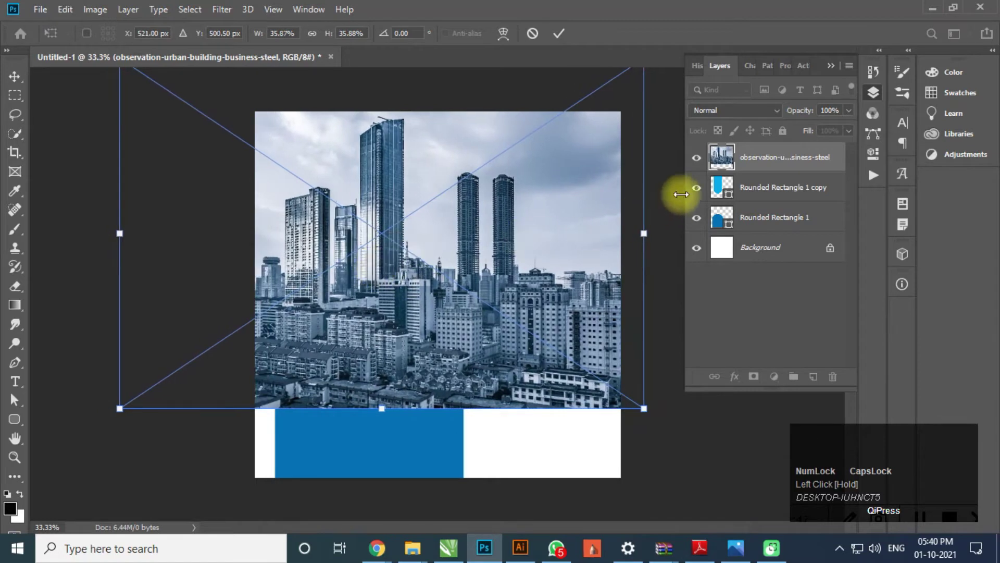
Clip the city photo to the light blue arch and deselect the layer.
alt+click(721, 171)
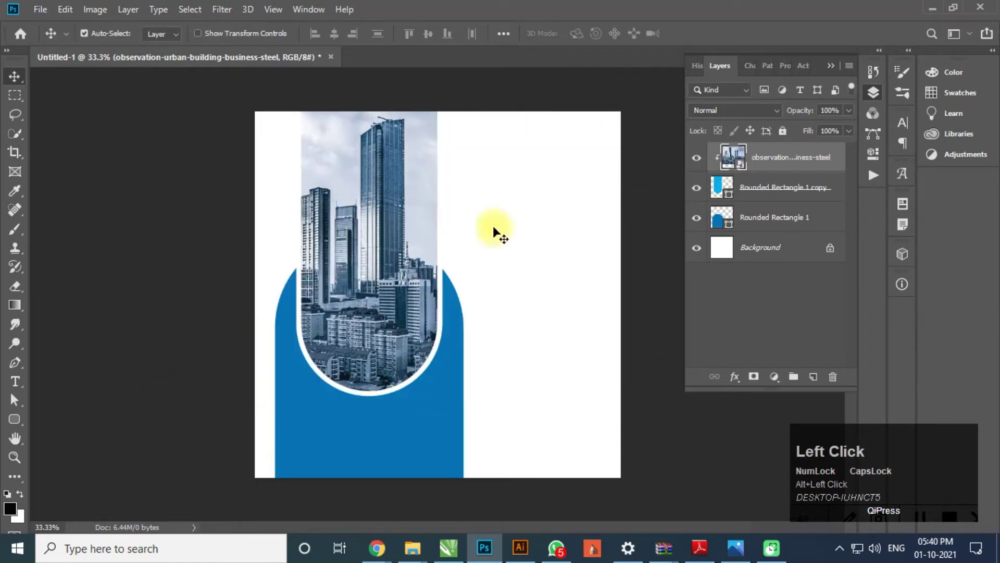
drag(395, 223, 400, 226)
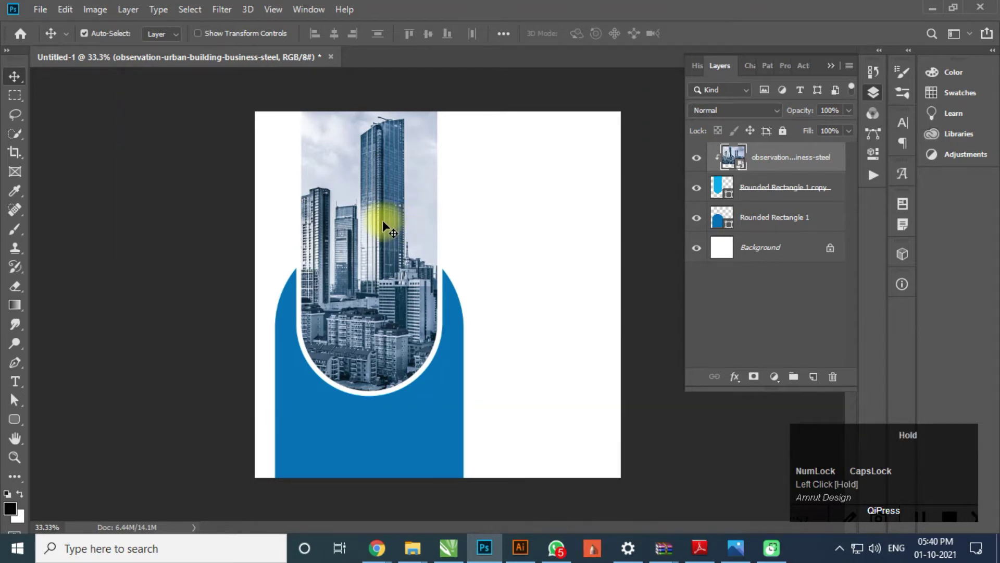
click(196, 193)
Add the heading "Business Agency" on two lines in black Poppins Bold 35 pt in the white area beside the photo.
scroll(527, 195, down, 1)
scroll(547, 203, up, 2)
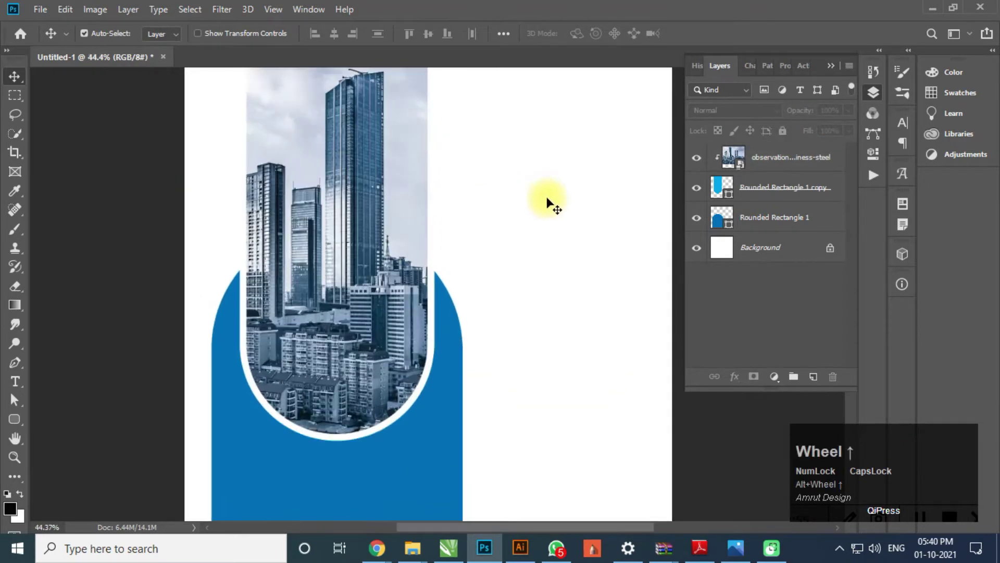
drag(547, 203, 421, 265)
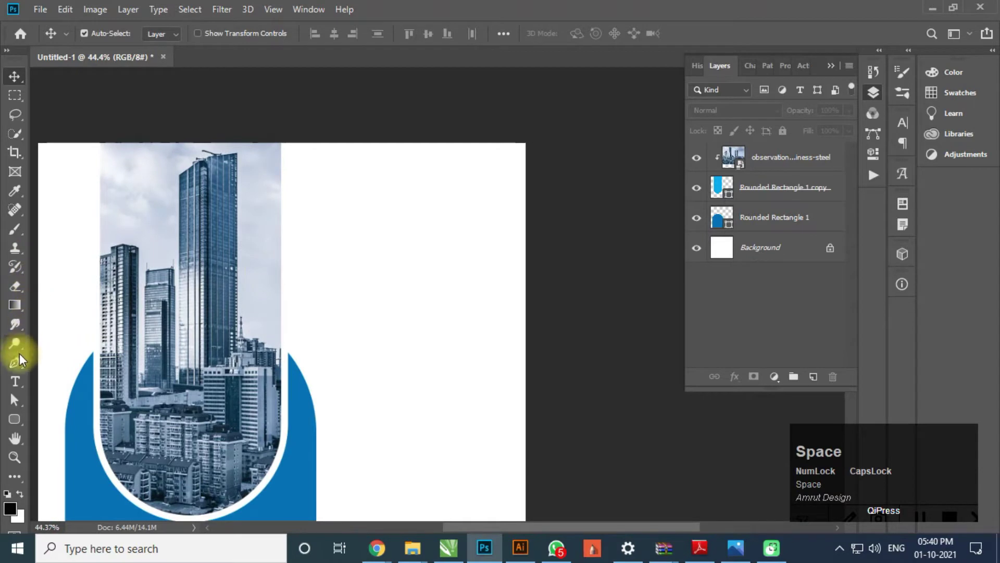
click(15, 381)
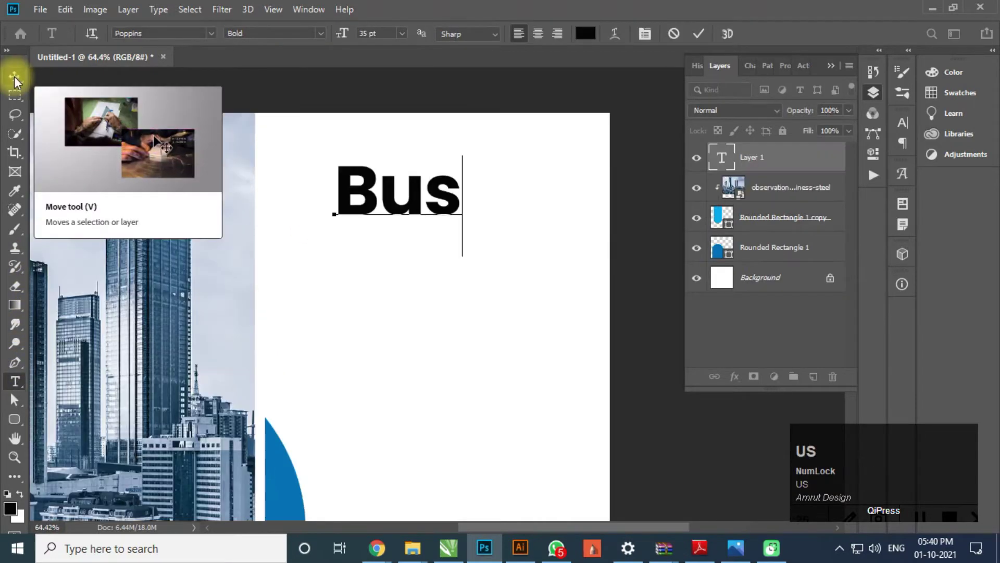
text(iness)
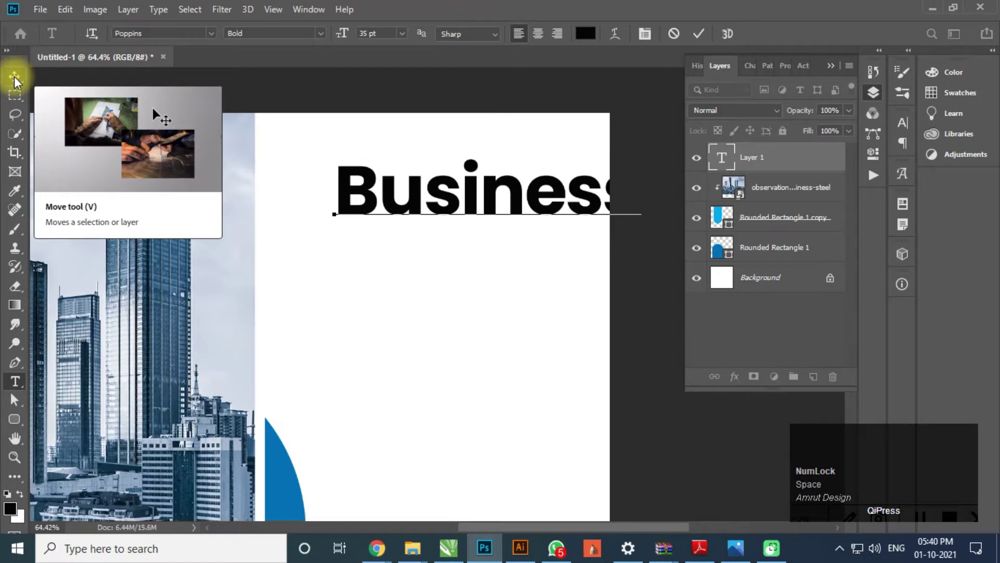
key(BackSpace)
key(Return)
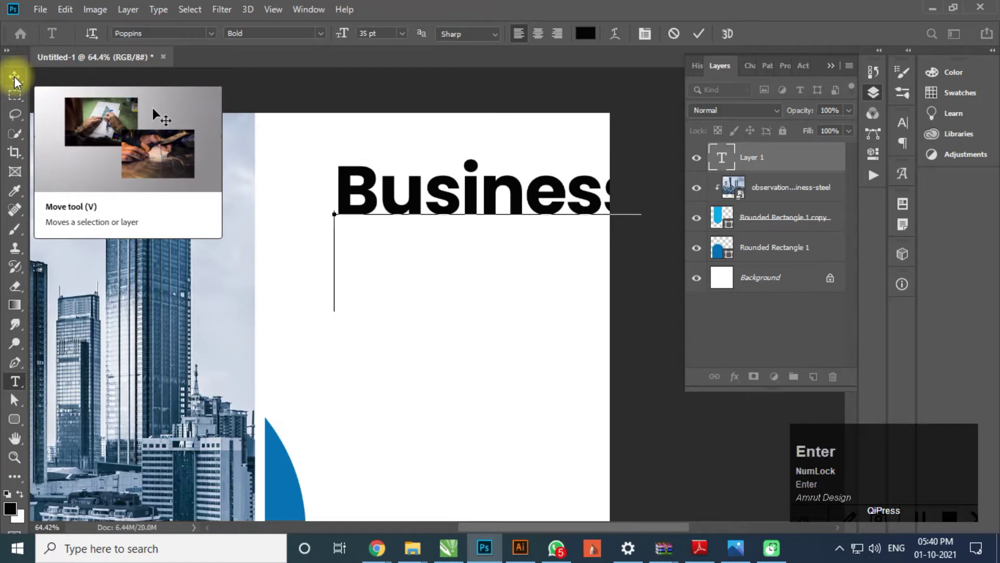
text(Agency)
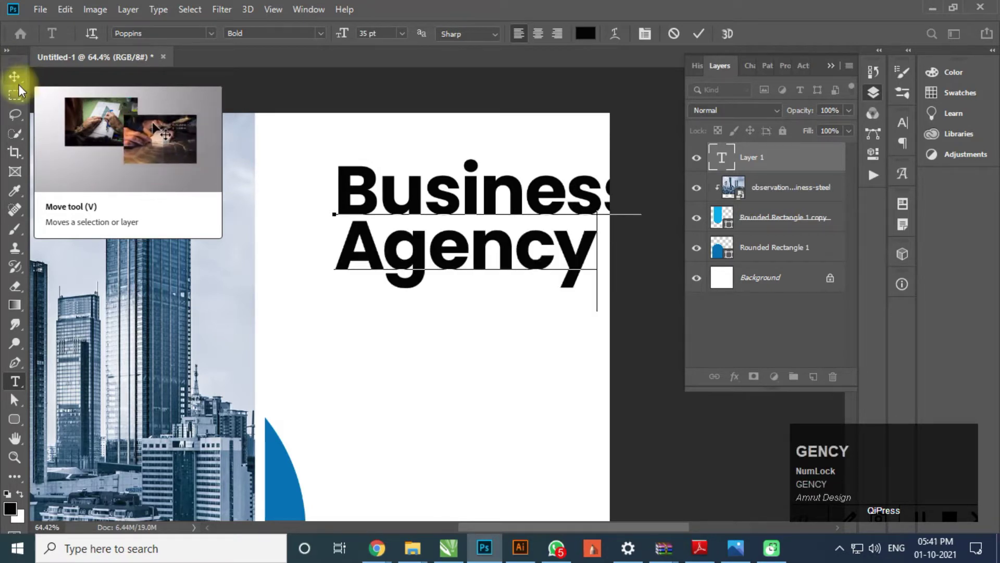
click(16, 79)
Move the heading closer to the photo and scale it to about 86% so it fits within the white area.
drag(418, 214, 391, 224)
key(ctrl+t)
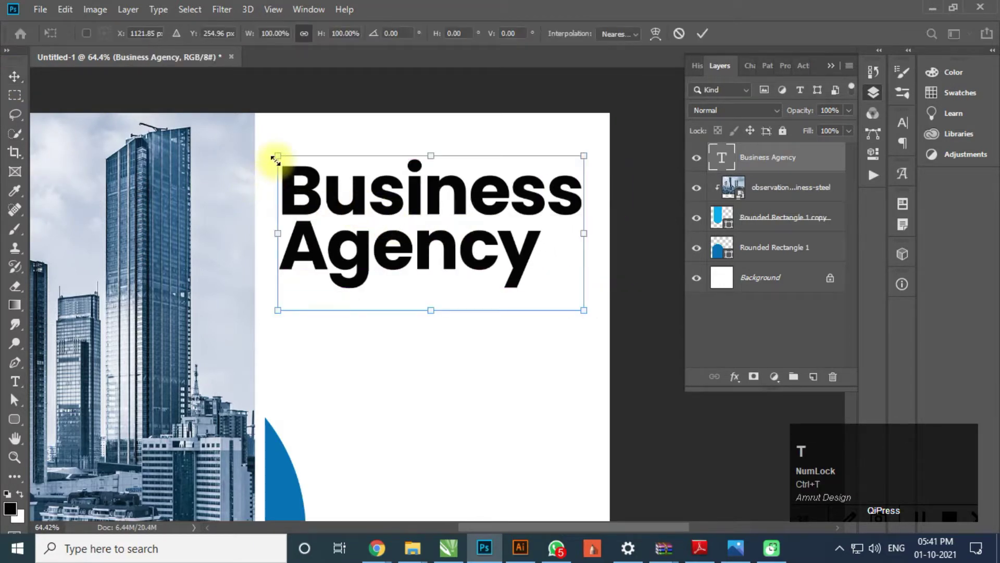
drag(275, 159, 316, 180)
drag(439, 205, 328, 274)
scroll(442, 199, down, 3)
scroll(542, 155, up, 3)
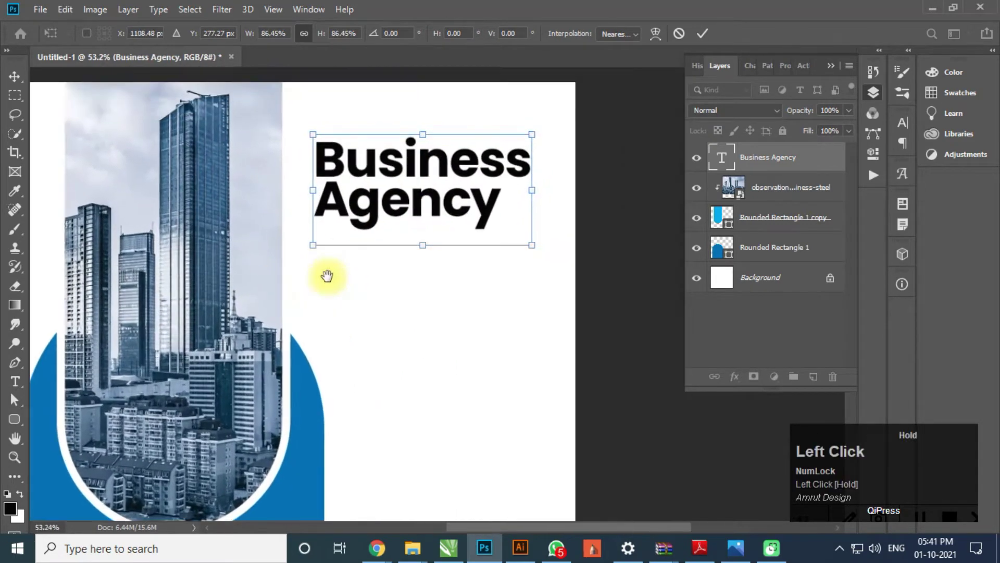
drag(373, 168, 372, 175)
double_click(372, 175)
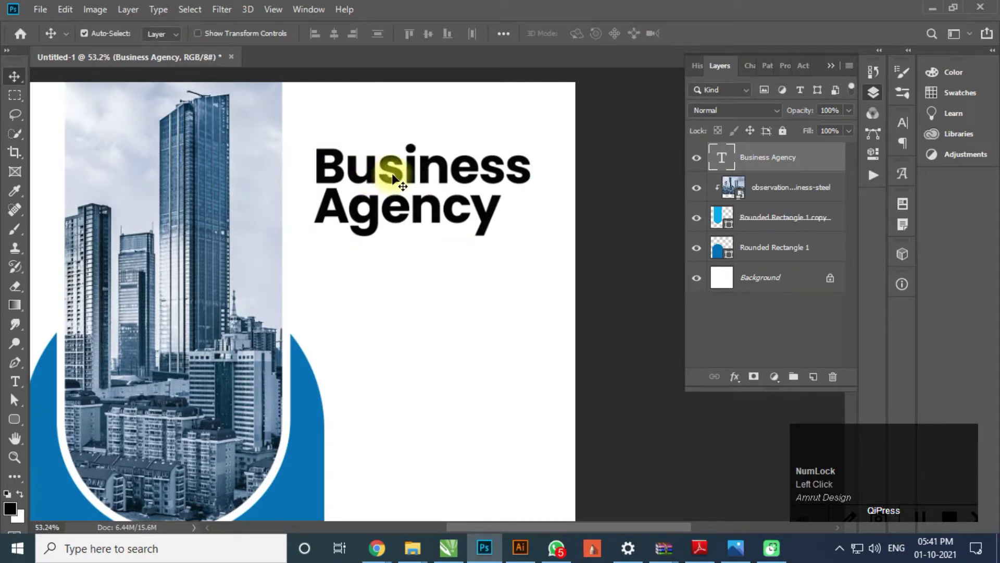
Recolour the word "Business" with the dark blue sampled from the large arch, leaving "Agency" black.
key(t)
click(406, 172)
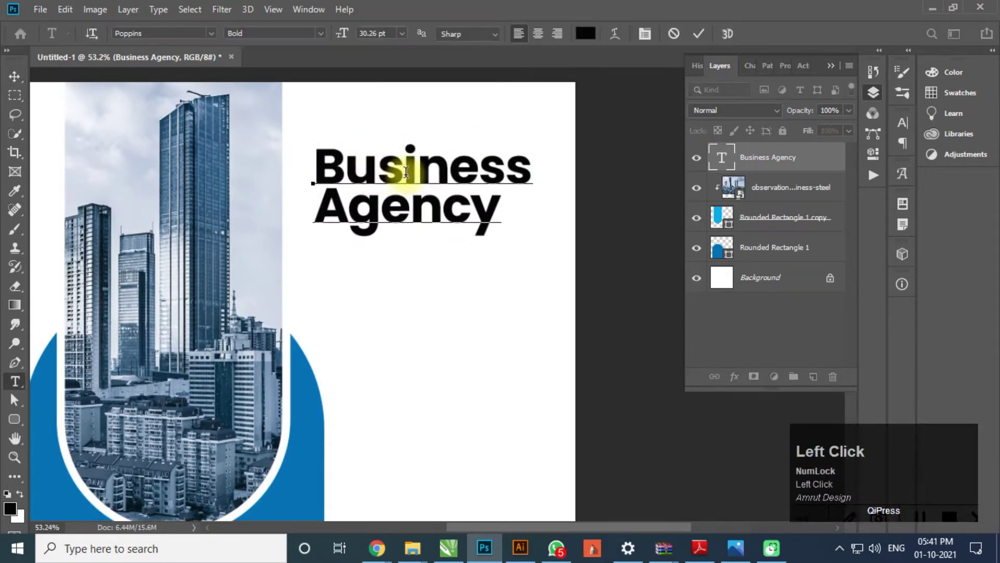
key(ctrl+a)
click(586, 33)
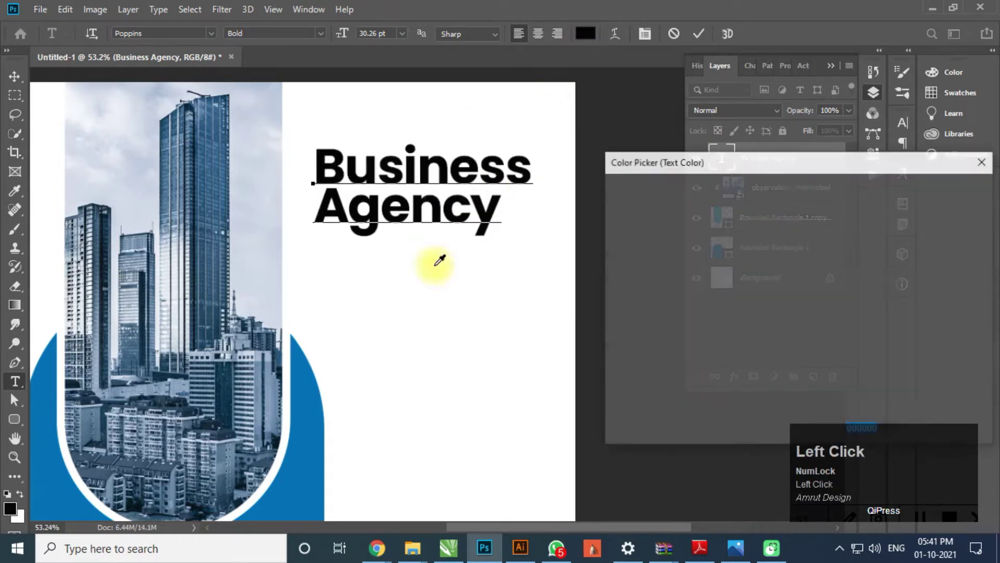
click(308, 428)
click(938, 191)
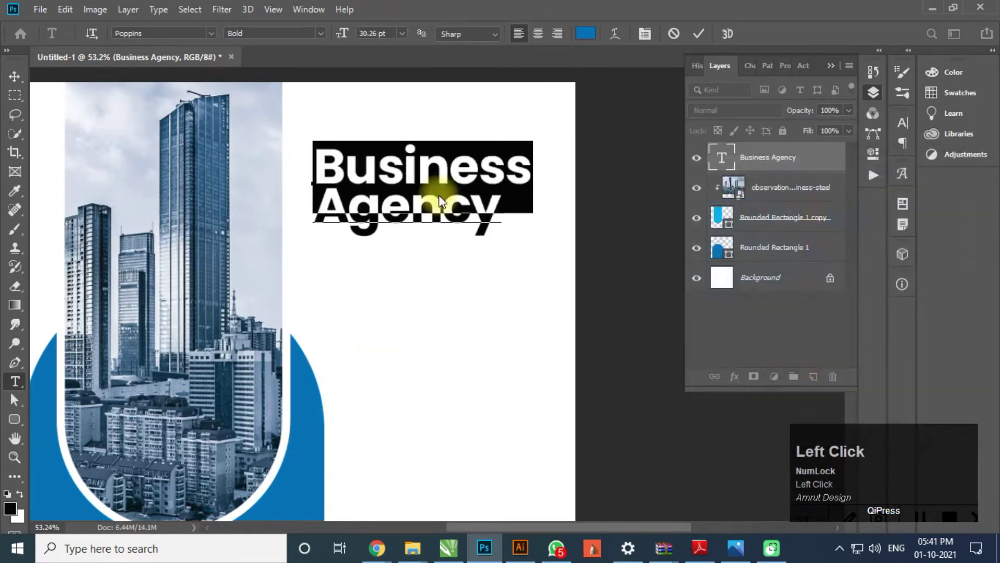
click(15, 77)
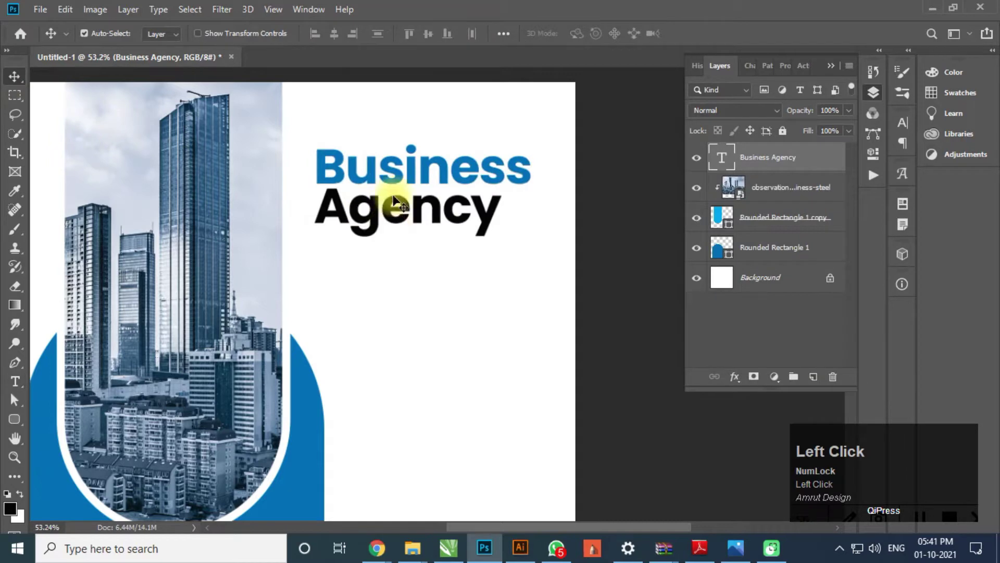
Shift the "Business Agency" heading slightly left within the white area.
scroll(401, 139, down, 2)
scroll(553, 170, up, 1)
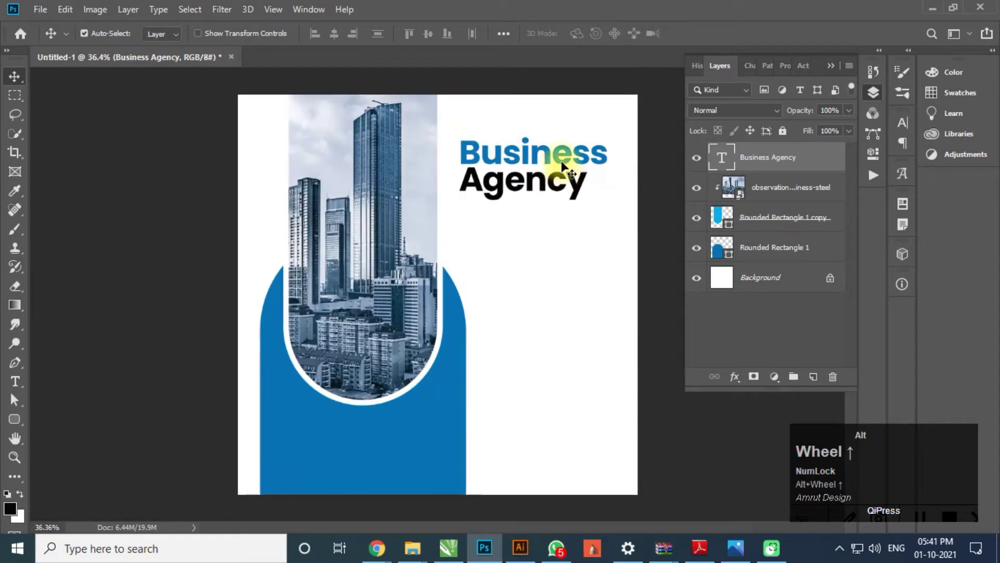
drag(562, 166, 555, 167)
Draw a light blue circle about 266 px across below the heading and shift it left to X 969 px.
click(351, 189)
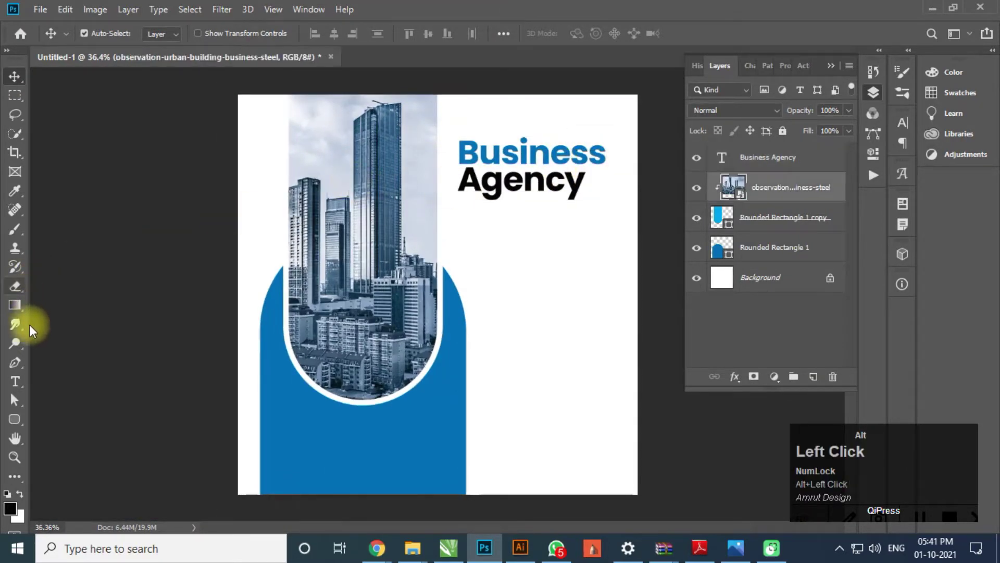
scroll(348, 223, down, 1)
scroll(504, 264, up, 2)
drag(505, 263, 331, 261)
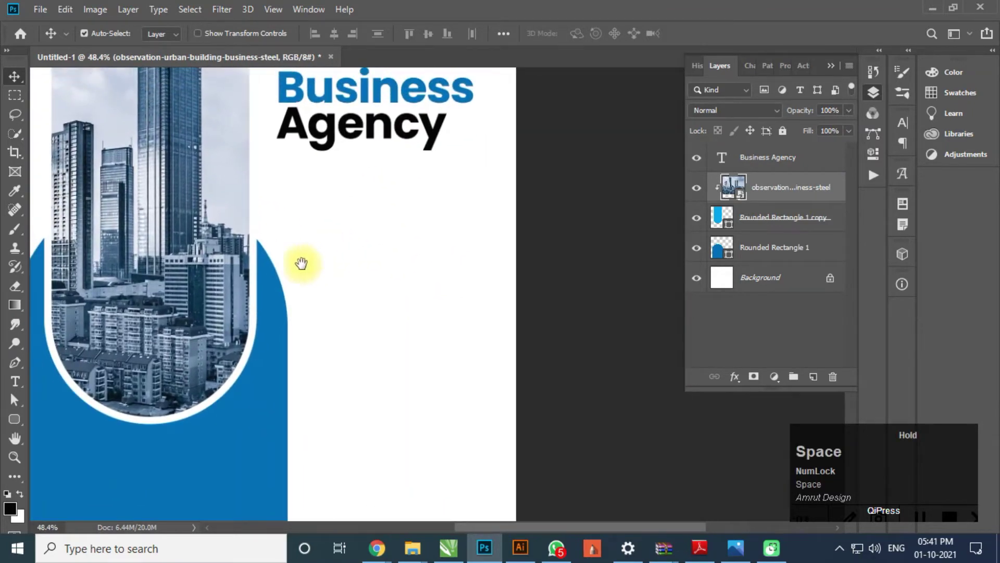
click(12, 417)
click(73, 437)
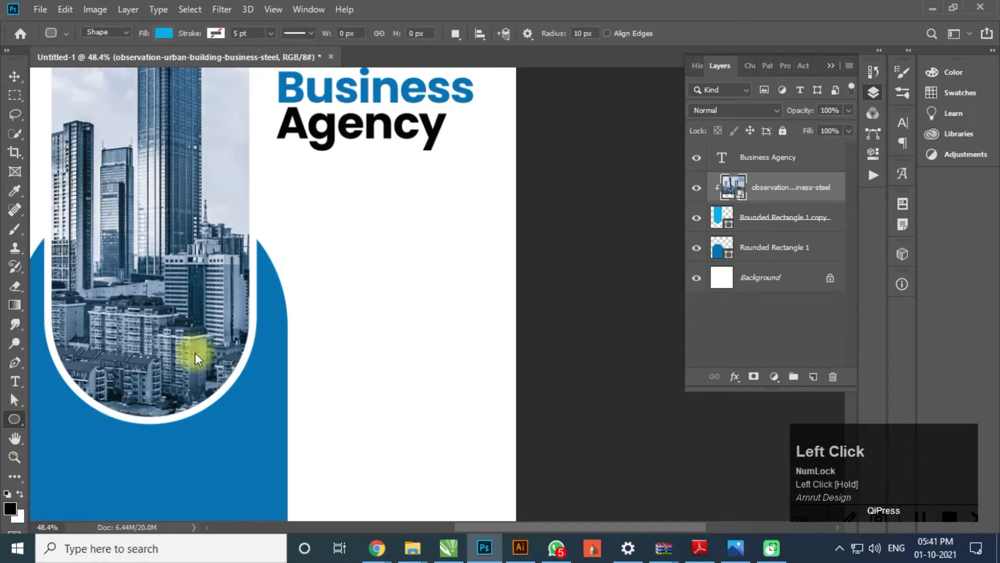
drag(348, 209, 443, 311)
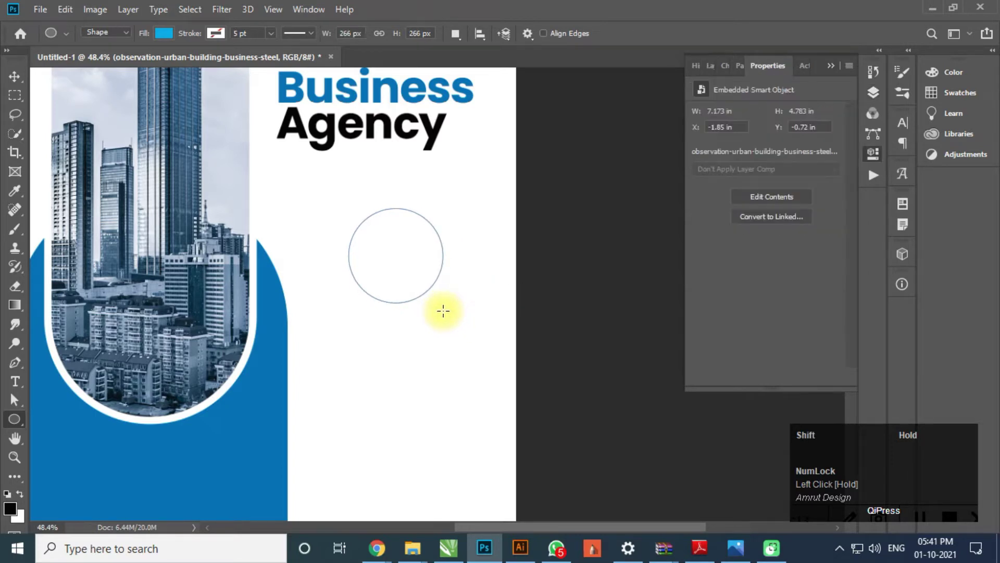
click(15, 77)
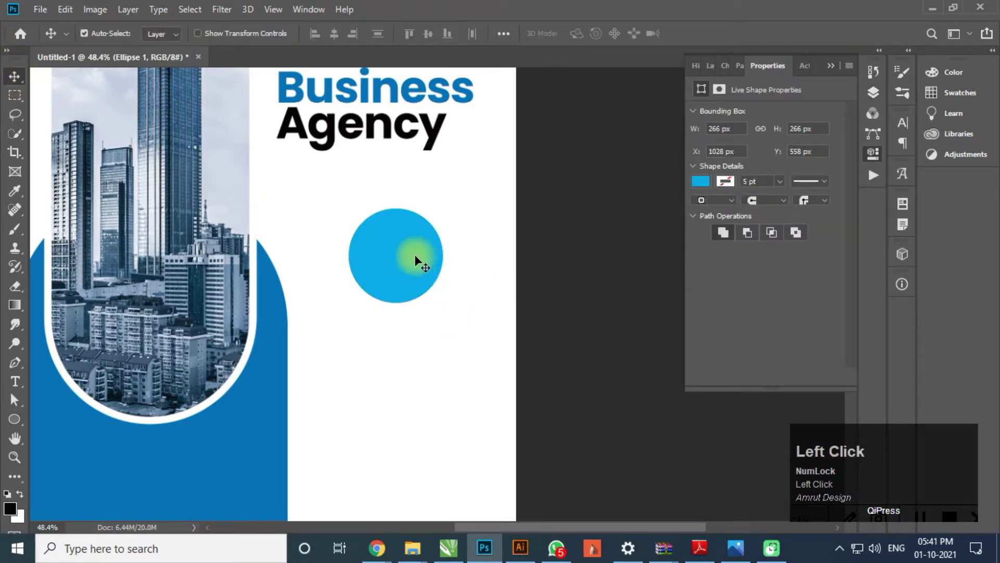
mouse_move(415, 255)
mouse_down()
mouse_move(389, 261)
mouse_move(416, 266)
mouse_move(402, 267)
mouse_up()
Duplicate the "Business Agency" heading straight down so the copy overlaps the light blue circle.
scroll(402, 267, down, 2)
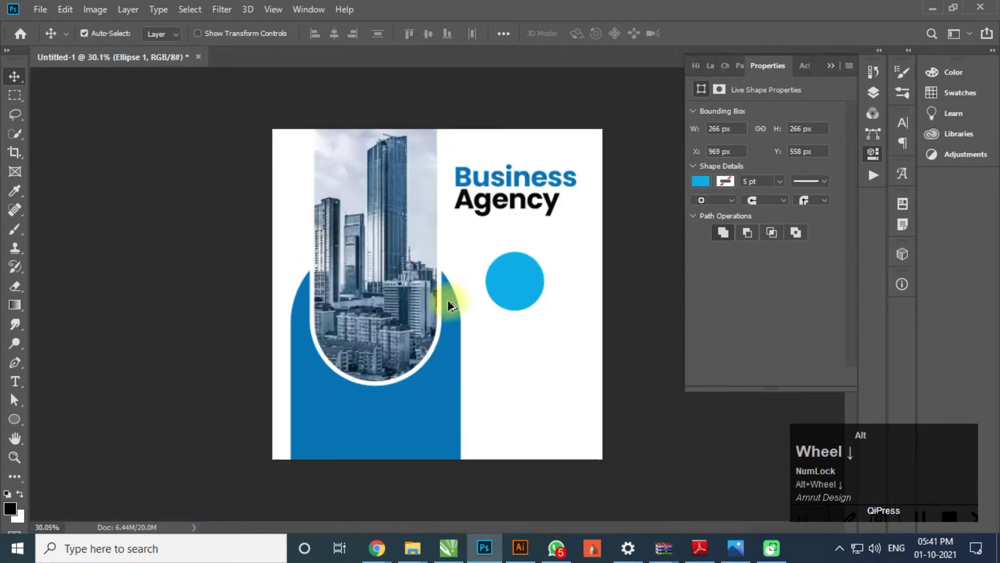
scroll(531, 277, up, 5)
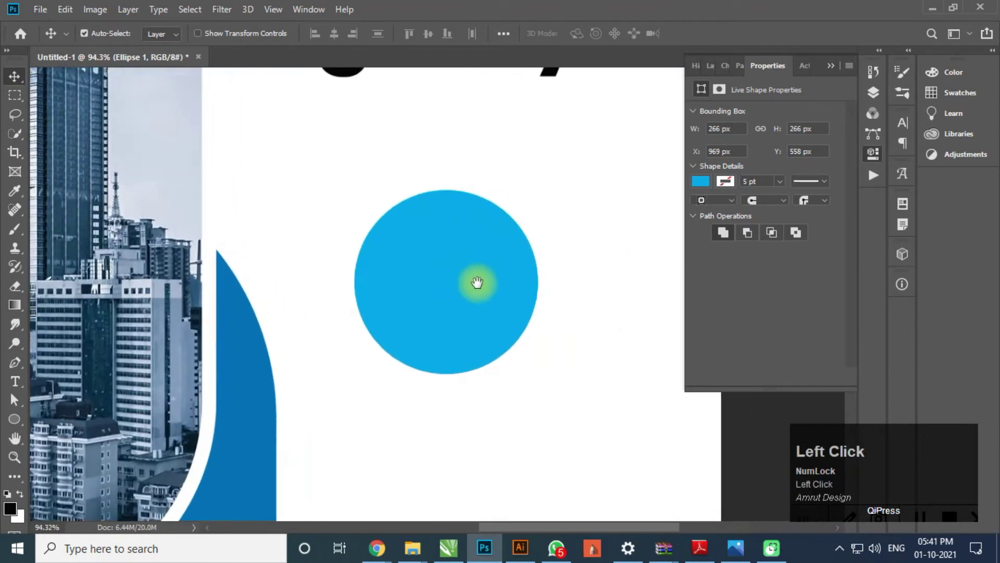
drag(478, 282, 477, 283)
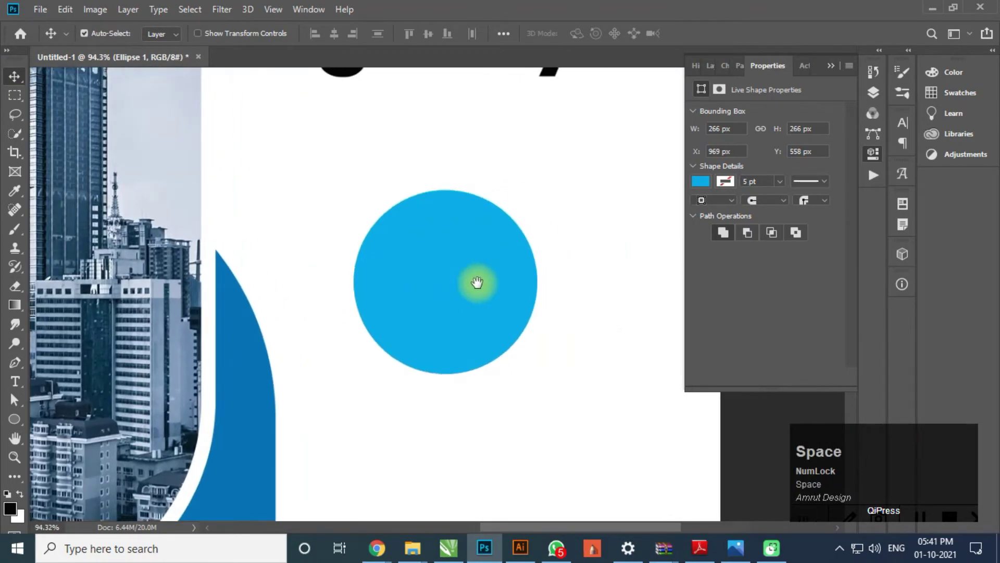
scroll(452, 276, down, 3)
drag(509, 161, 480, 183)
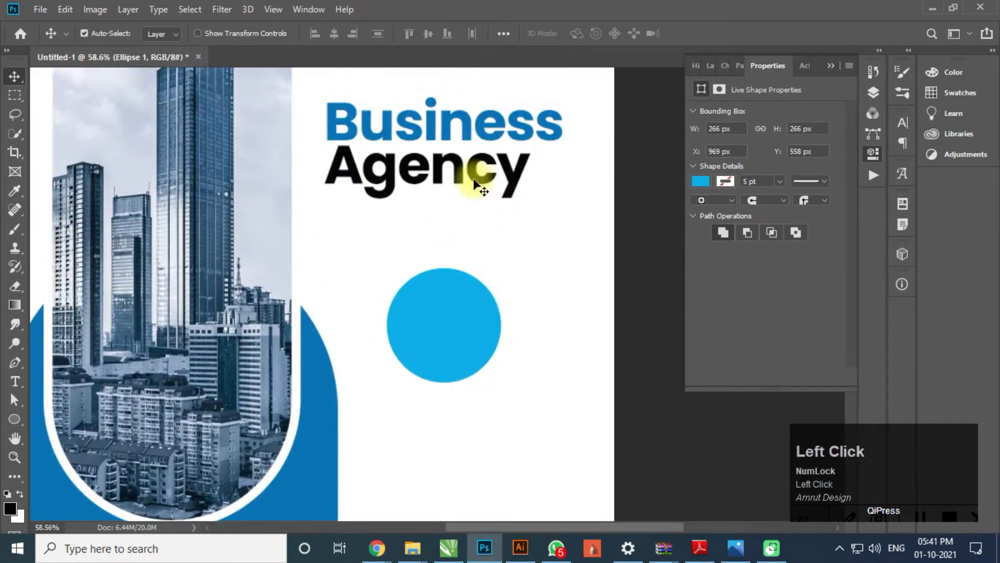
click(476, 183)
click(709, 65)
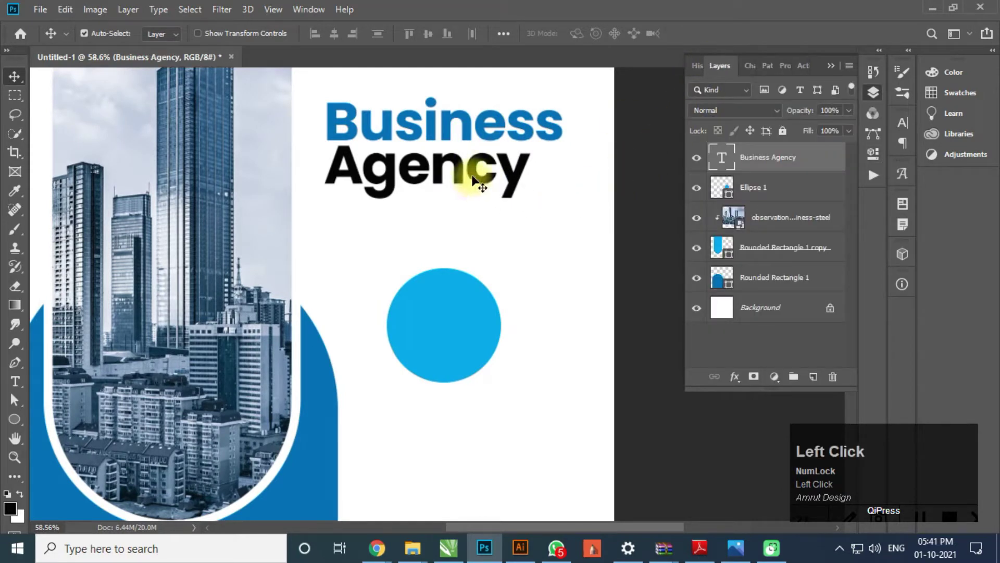
drag(457, 168, 457, 326)
Replace all the text in the duplicated heading with "25%".
double_click(456, 320)
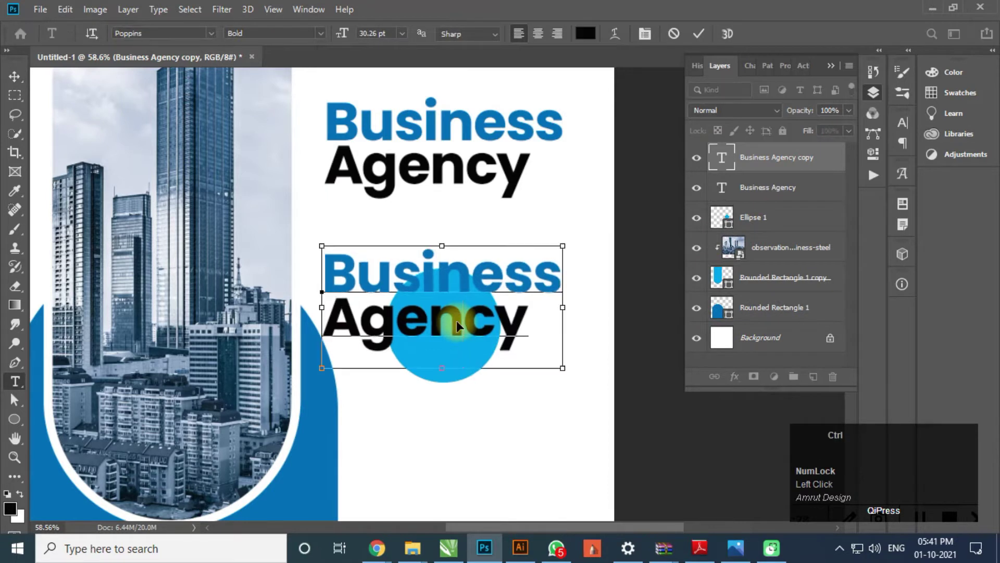
key(ctrl+a)
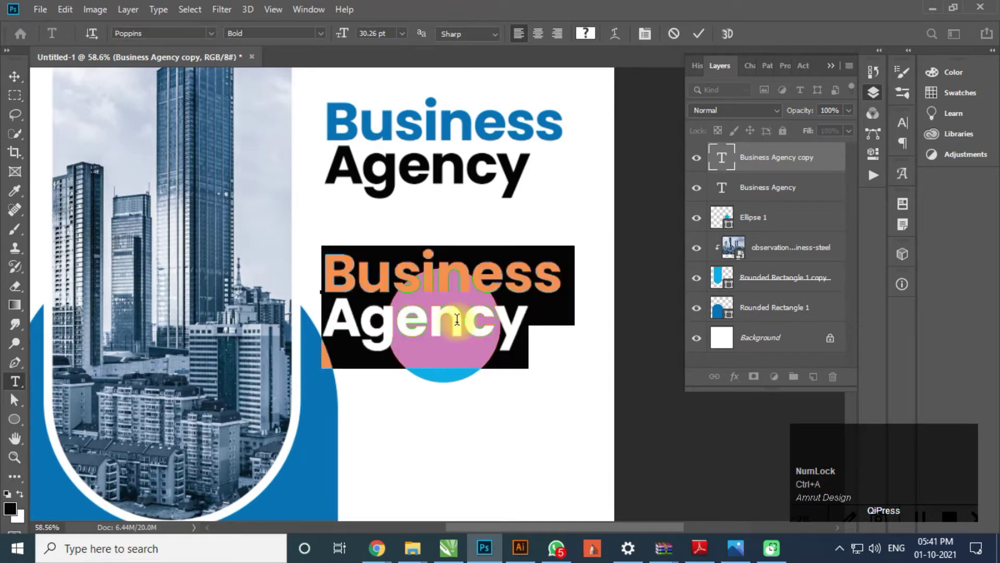
text(25%)
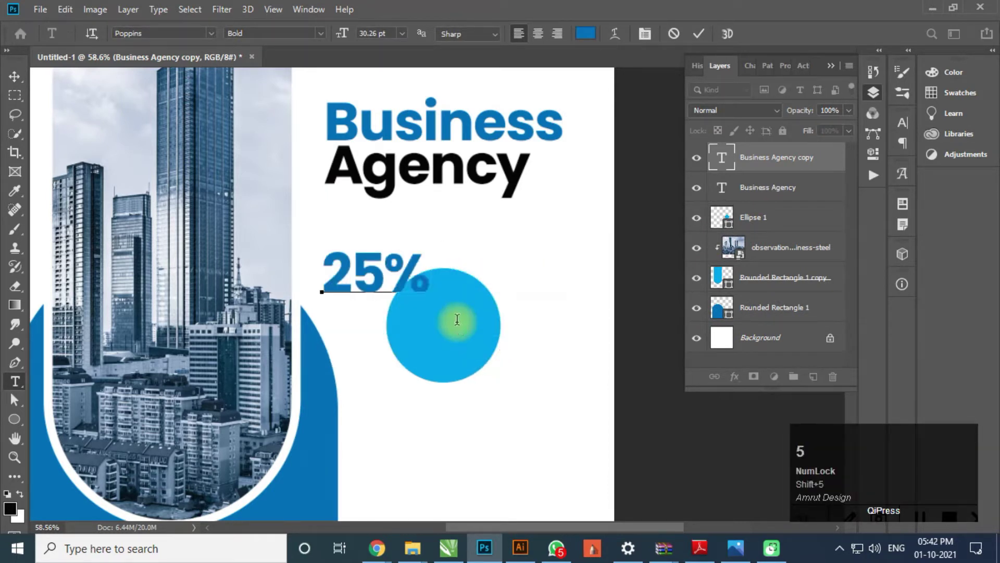
key(KP_Enter)
key(shift+o)
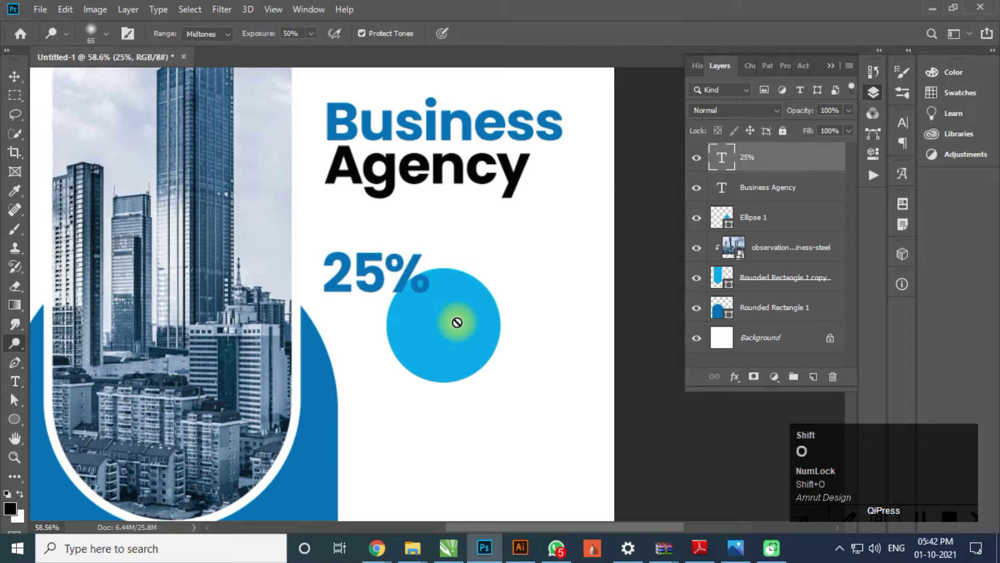
click(402, 284)
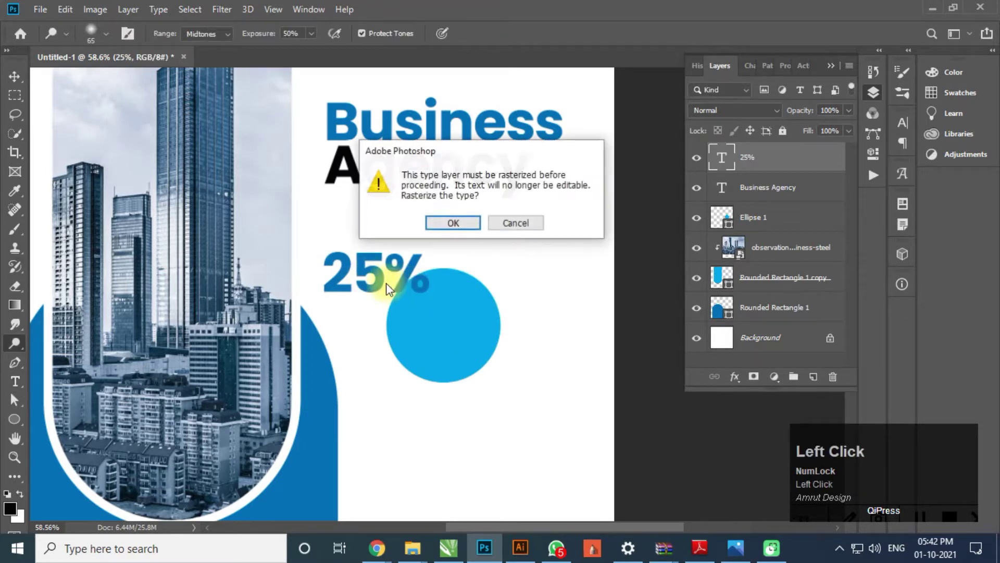
click(501, 223)
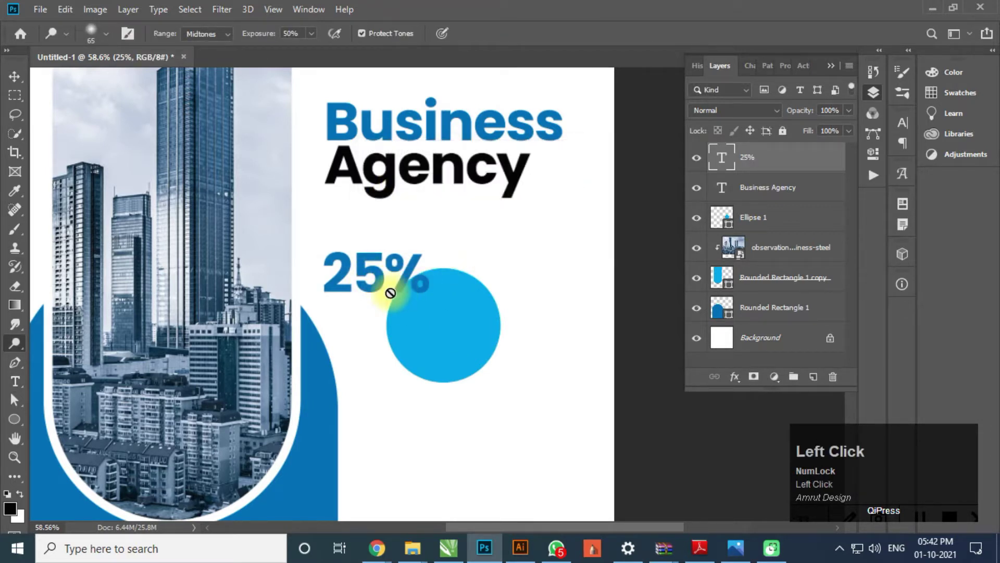
Add a second line reading "OFF" beneath "25%" in the same text layer.
click(14, 381)
click(383, 282)
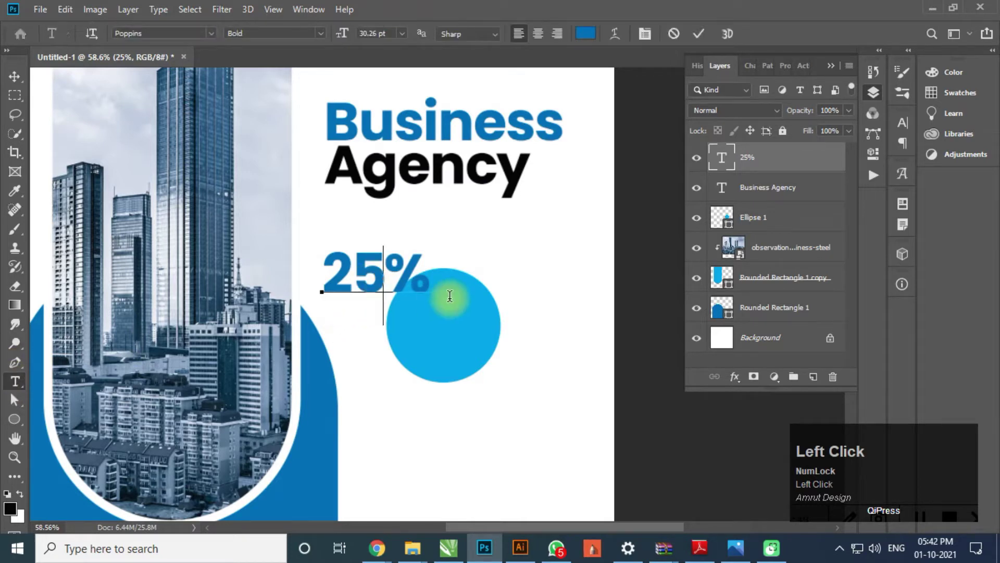
key(End)
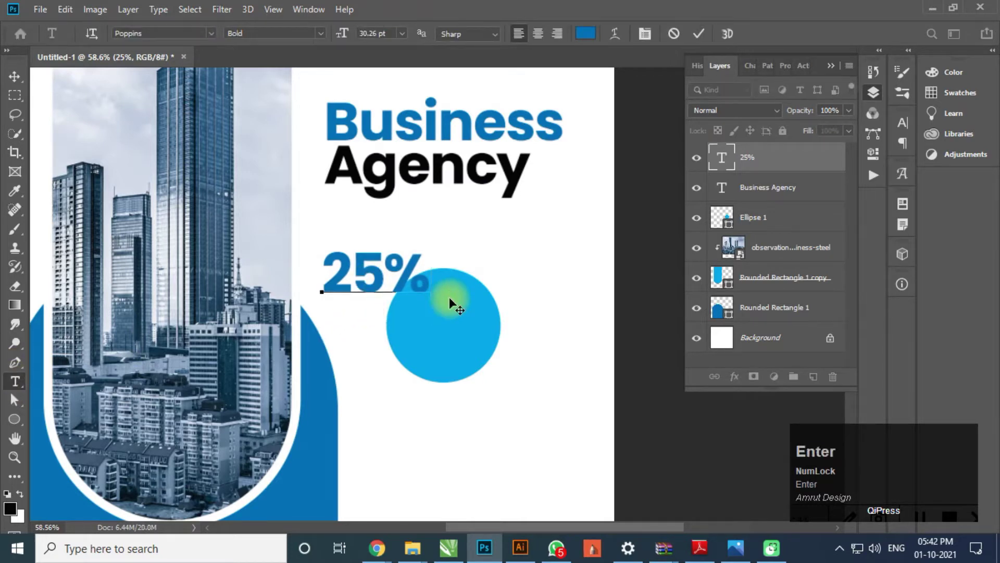
text(OFF)
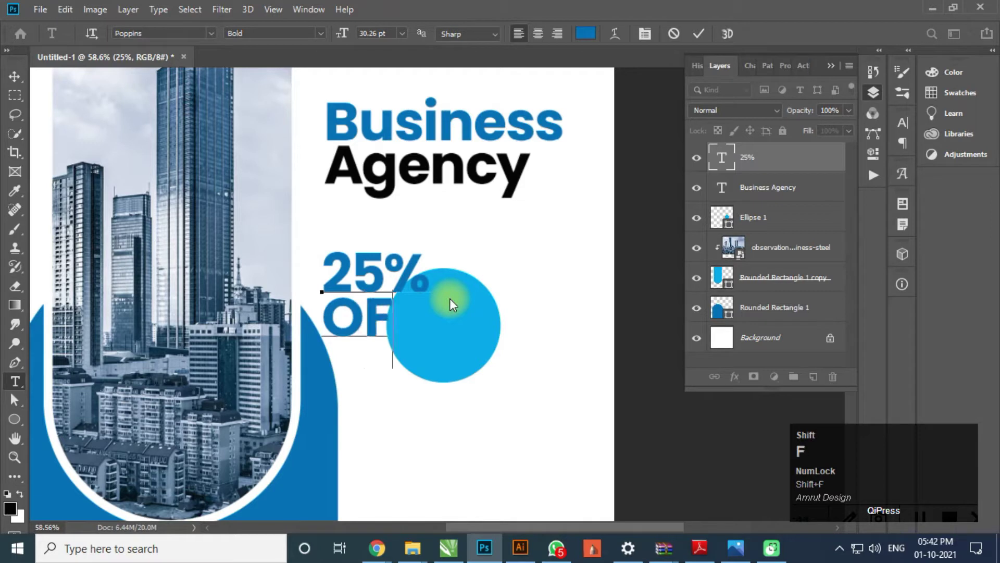
click(15, 76)
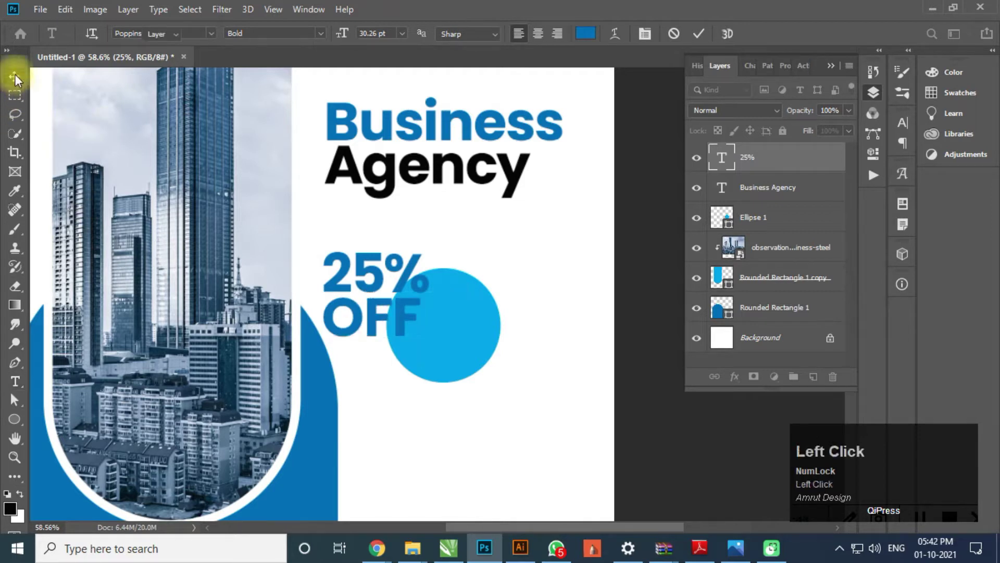
Recolour the whole "25% OFF" text white.
double_click(369, 285)
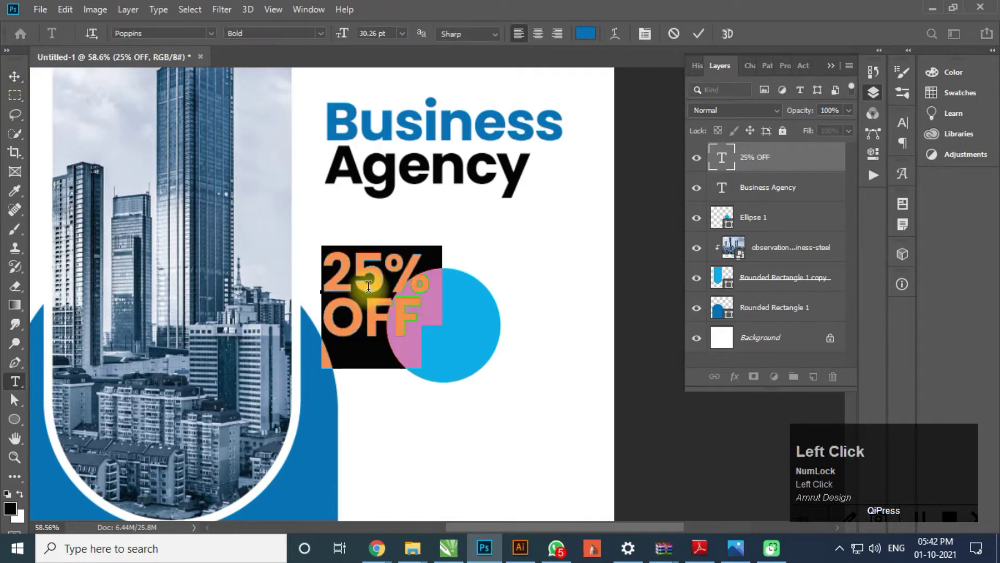
click(585, 34)
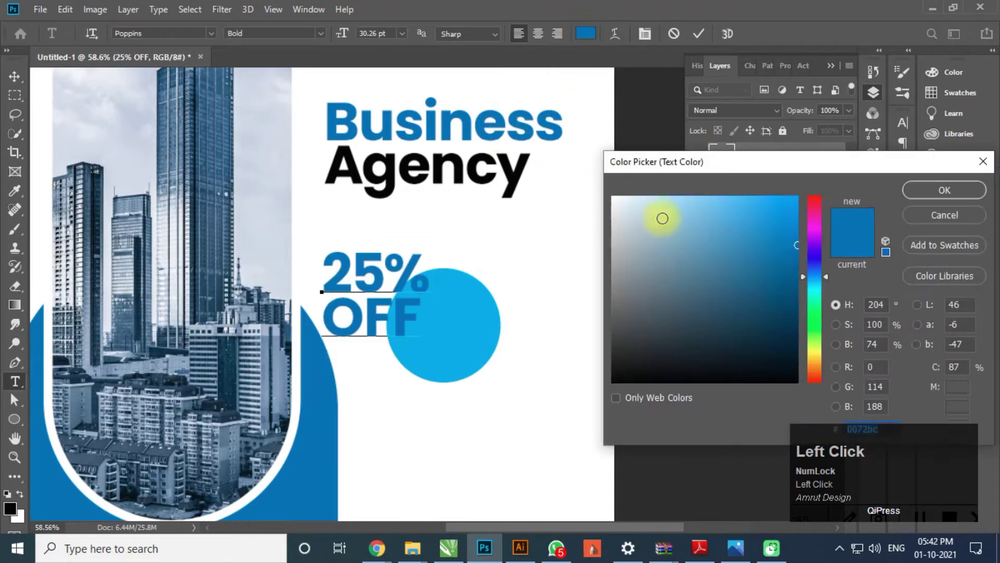
drag(659, 214, 548, 173)
click(932, 192)
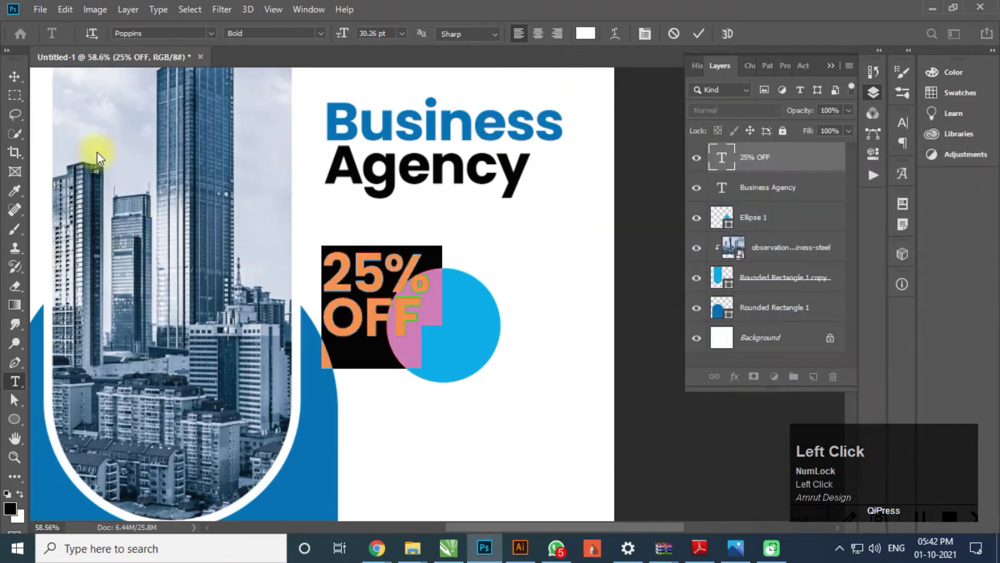
click(16, 78)
Move the "25% OFF" text onto the light blue circle, scale it to about 63% and centre it inside.
drag(408, 320, 473, 336)
key(ctrl+t)
alt+scroll(487, 320, up, 3)
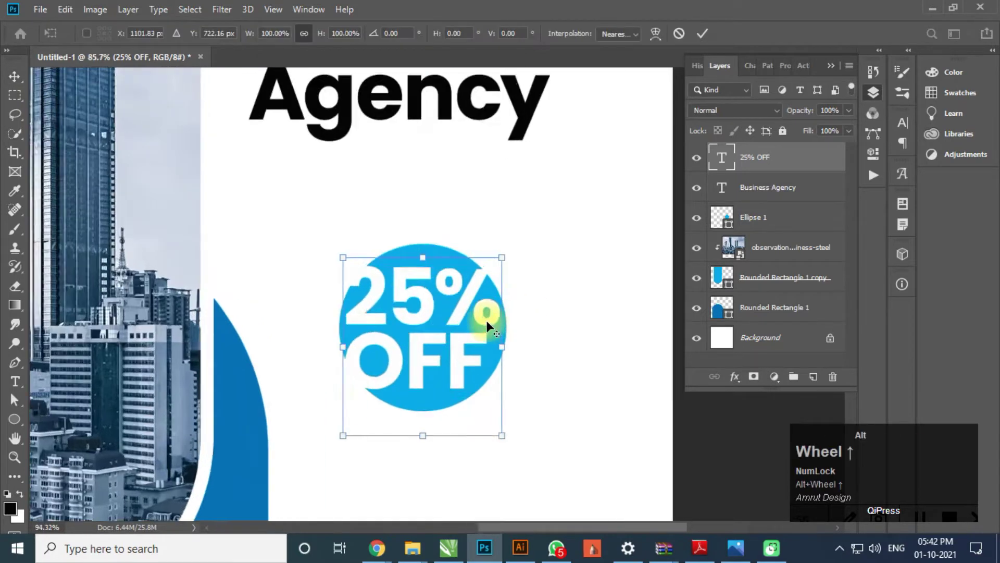
drag(511, 251, 470, 284)
drag(407, 322, 407, 320)
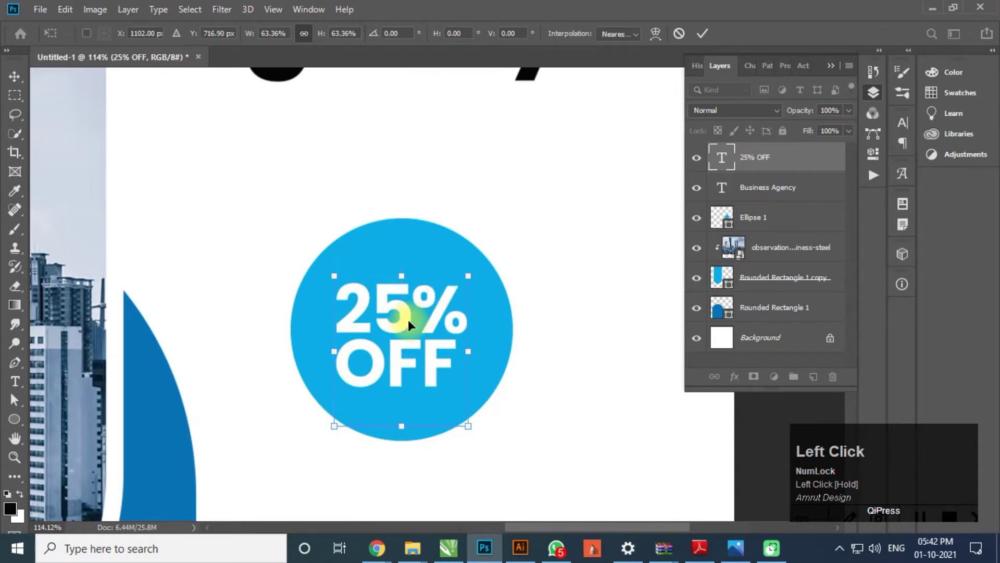
double_click(408, 320)
Select the "25% OFF" text together with its circle and move both slightly up.
alt+scroll(440, 298, down, 4)
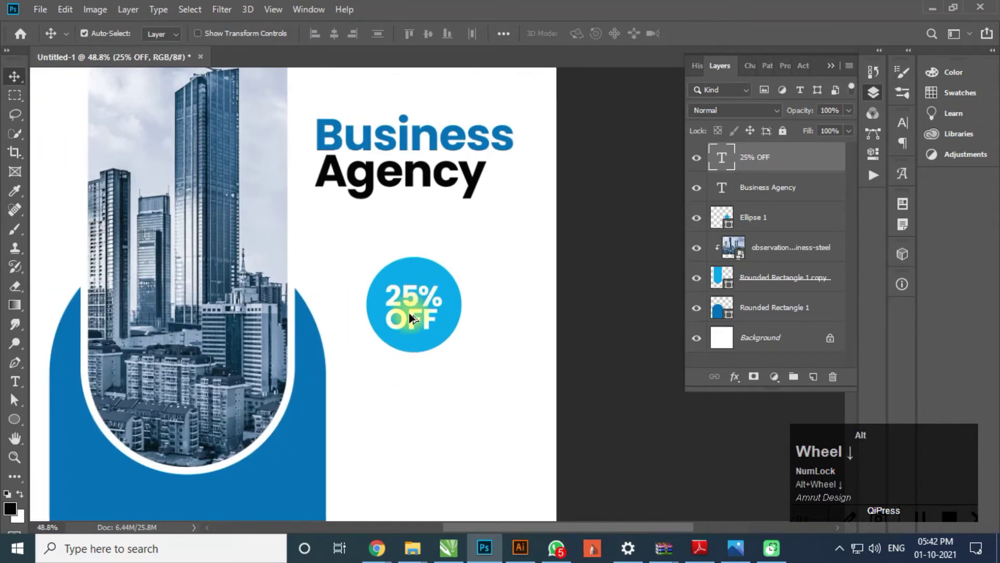
alt+scroll(411, 318, up, 3)
alt+scroll(411, 317, down, 4)
alt+scroll(541, 290, up, 2)
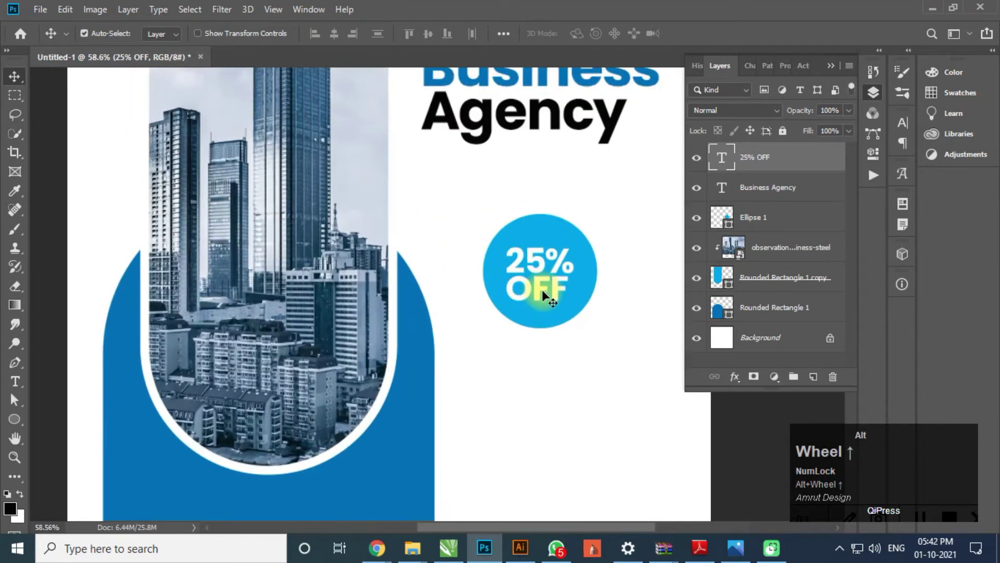
drag(578, 273, 527, 292)
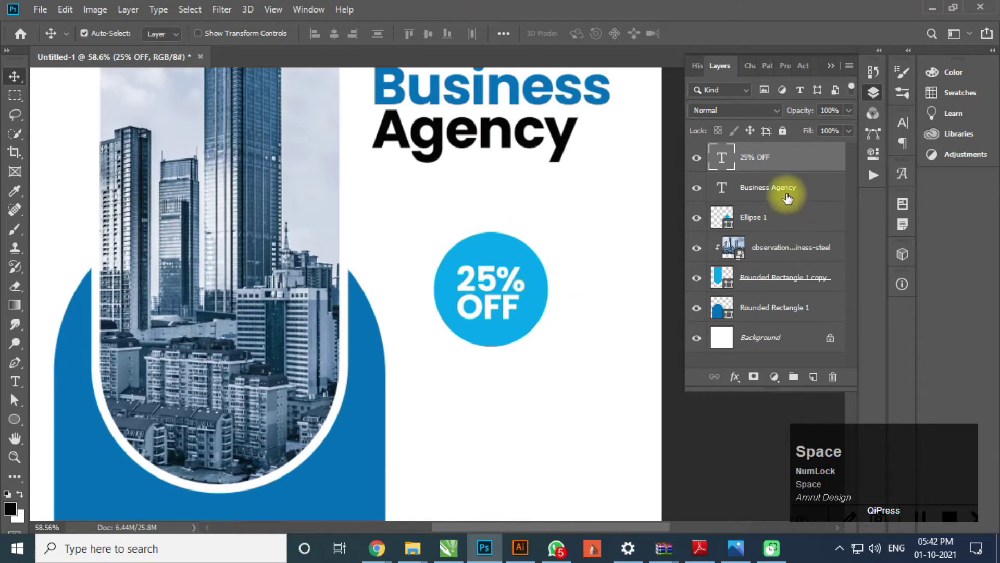
key(ctrl)
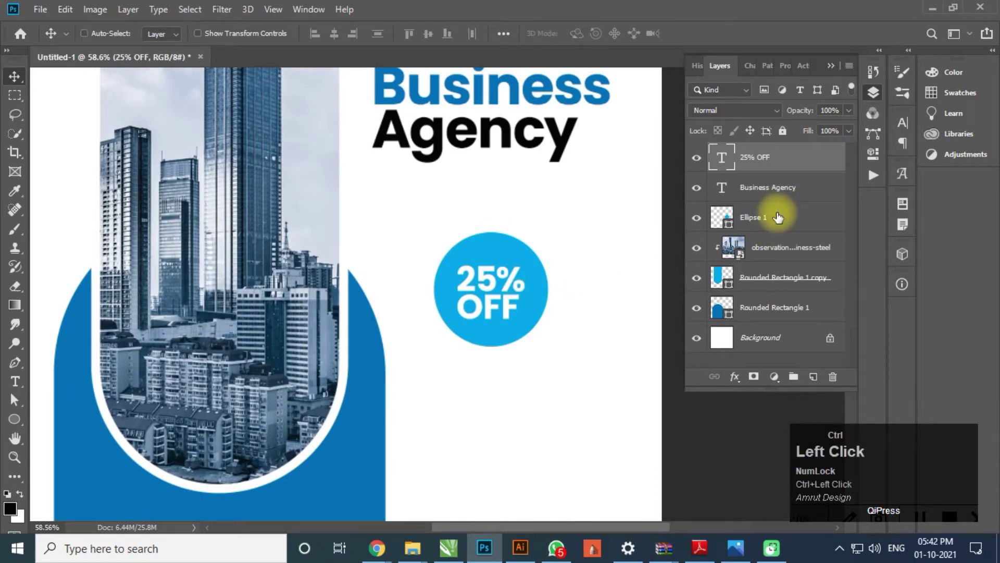
ctrl+click(777, 216)
drag(502, 306, 509, 292)
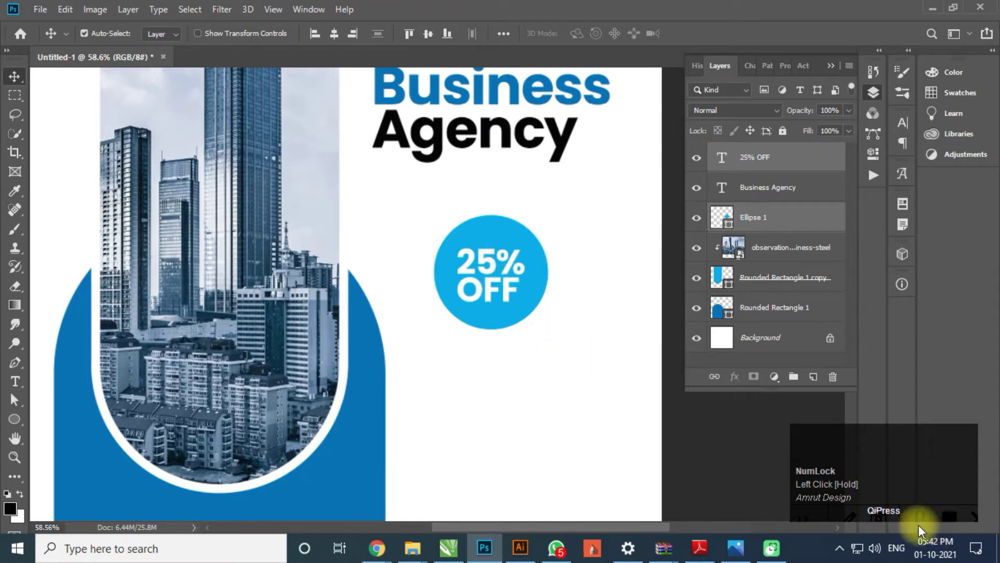
Move the "Business Agency" heading slightly up toward the top edge of the post.
scroll(463, 290, down, 3)
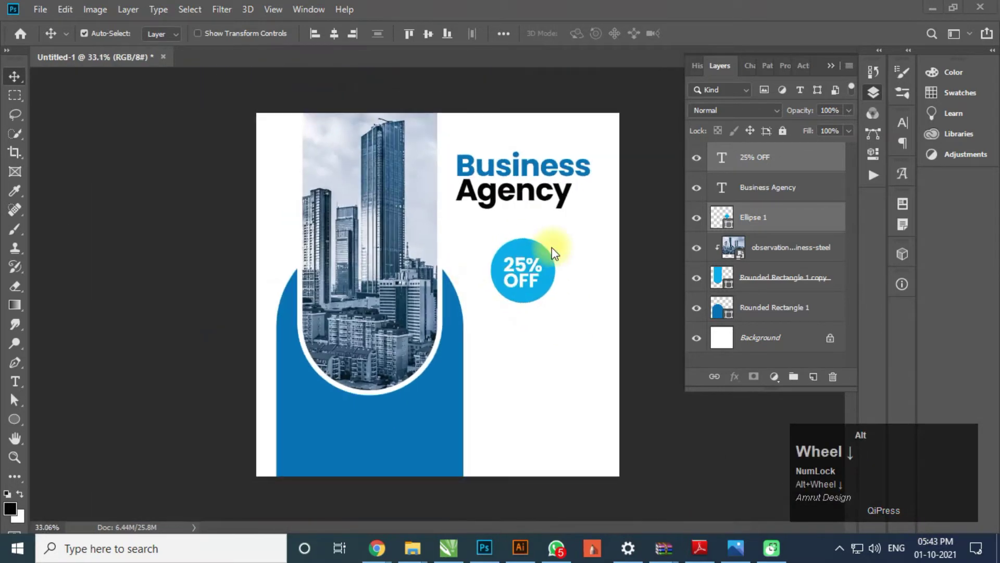
scroll(552, 248, up, 1)
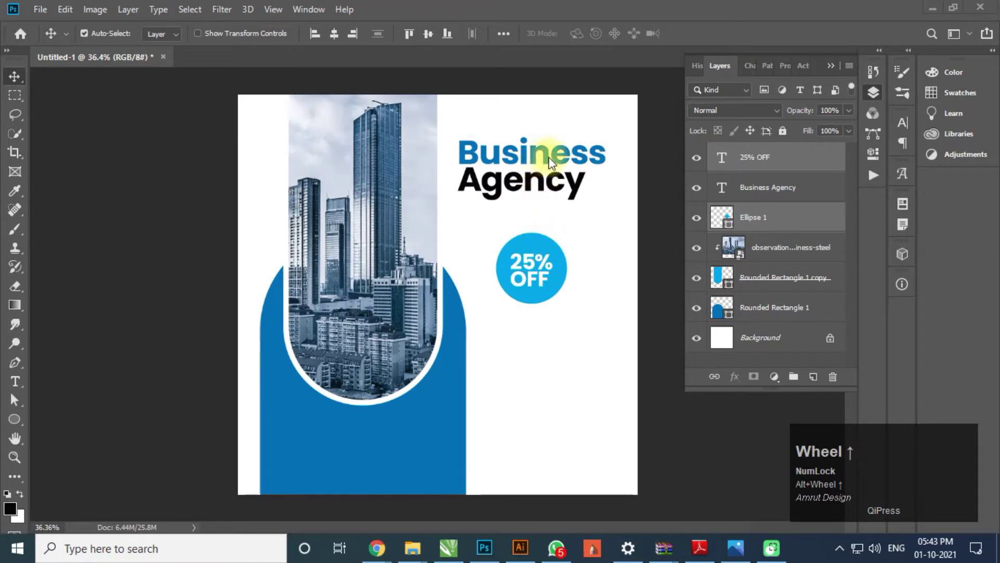
click(539, 255)
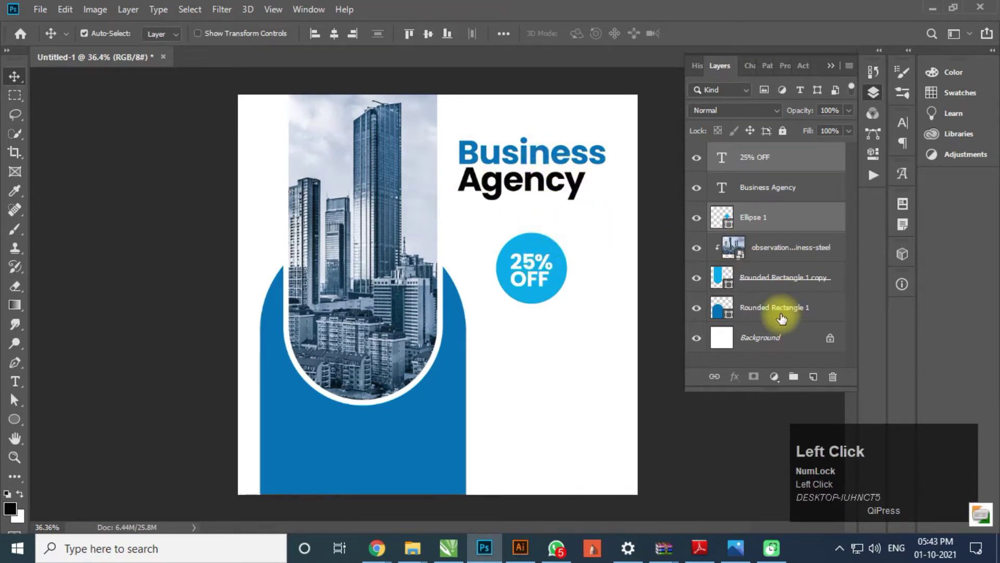
scroll(782, 313, up, 1)
click(537, 156)
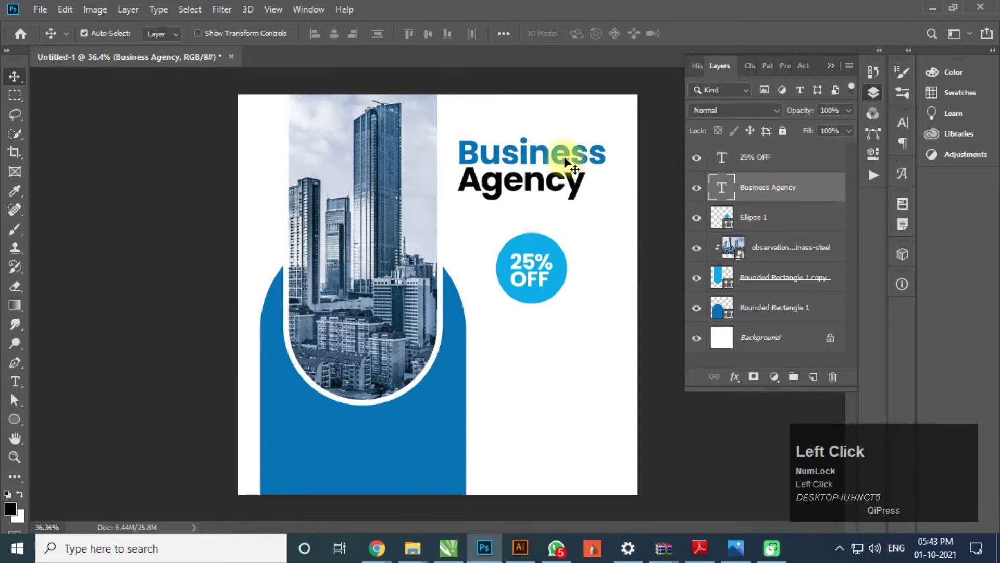
drag(559, 155, 556, 137)
Move the "25% OFF" text and its circle up together so they sit close beneath the heading.
click(739, 216)
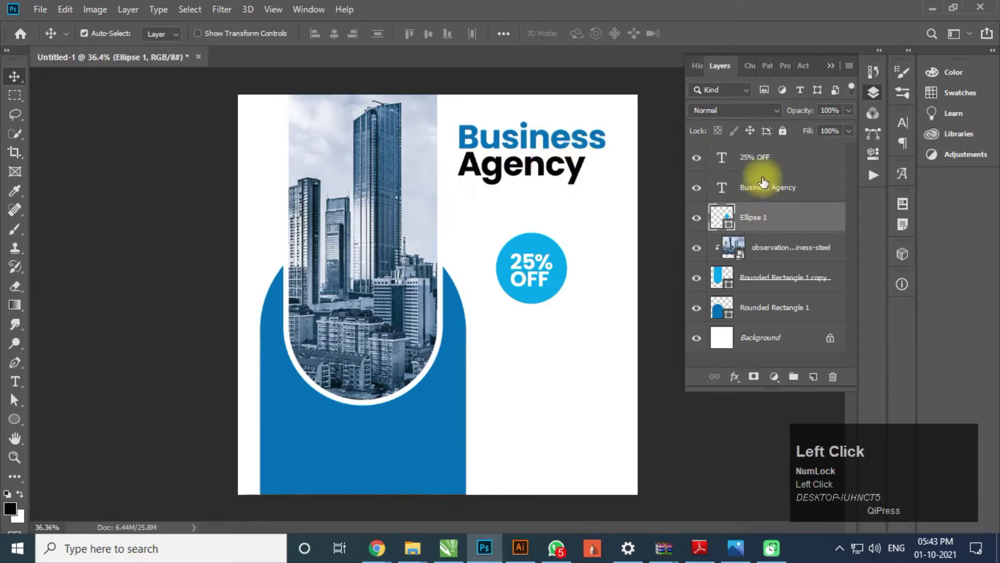
shift+click(758, 157)
drag(530, 279, 527, 252)
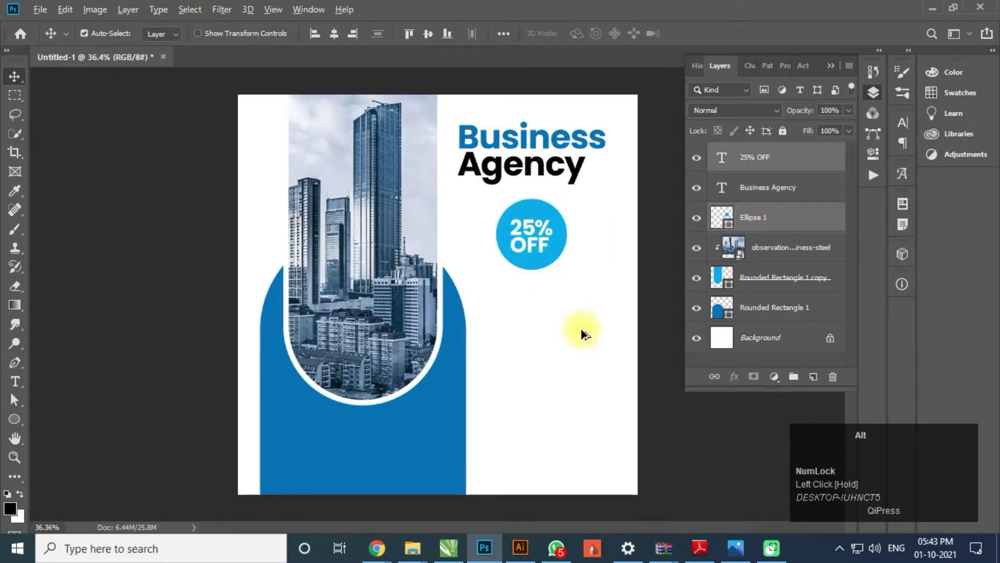
Add a paragraph text box of placeholder text below the "25% OFF" badge and set its font size to 8 pt.
scroll(582, 334, up, 4)
drag(582, 334, 468, 277)
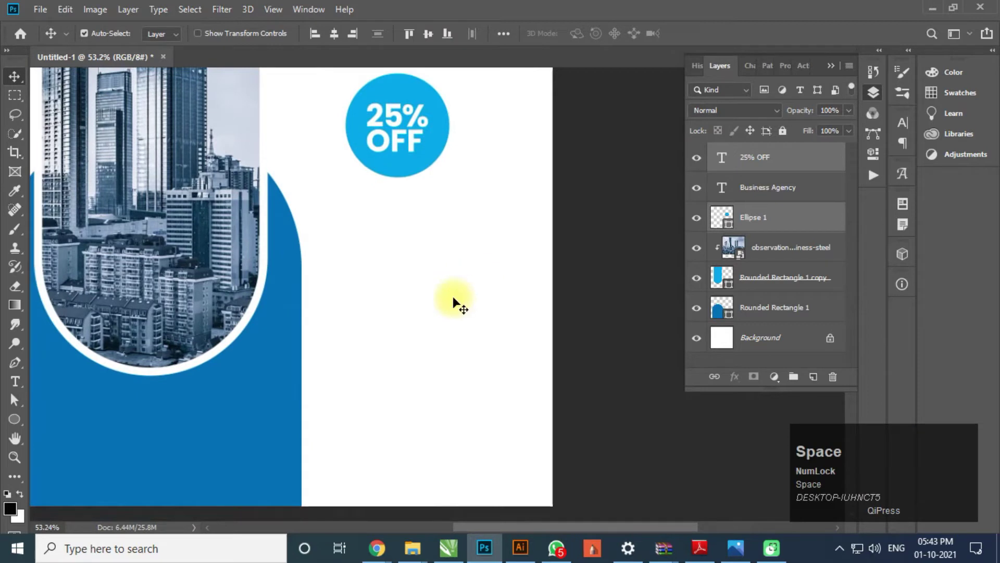
key(t)
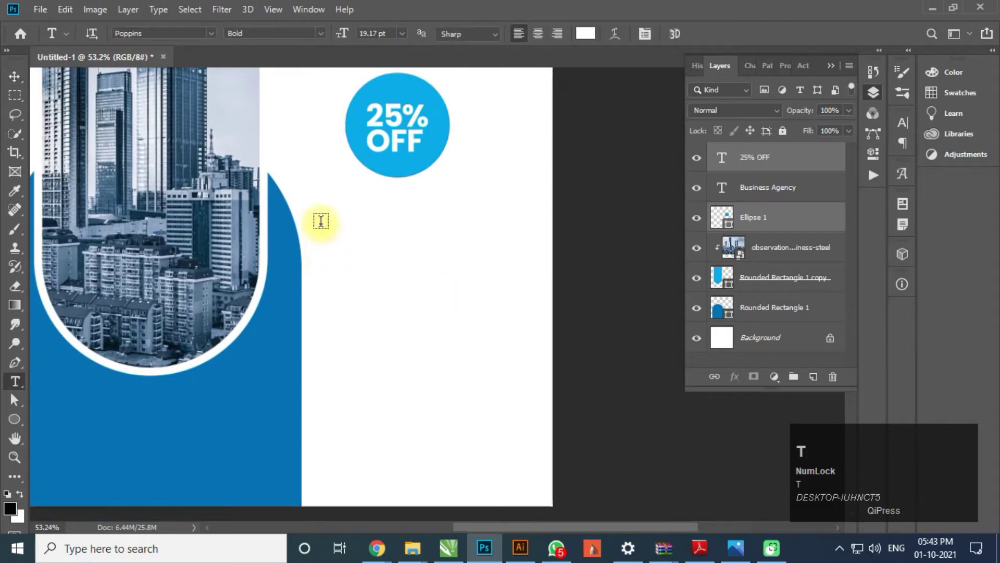
drag(326, 223, 527, 406)
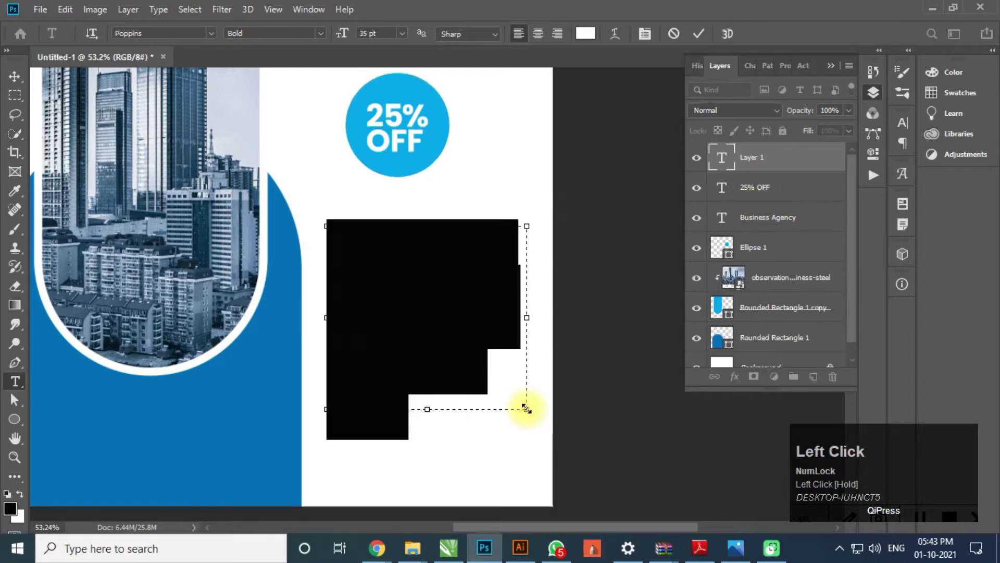
click(383, 33)
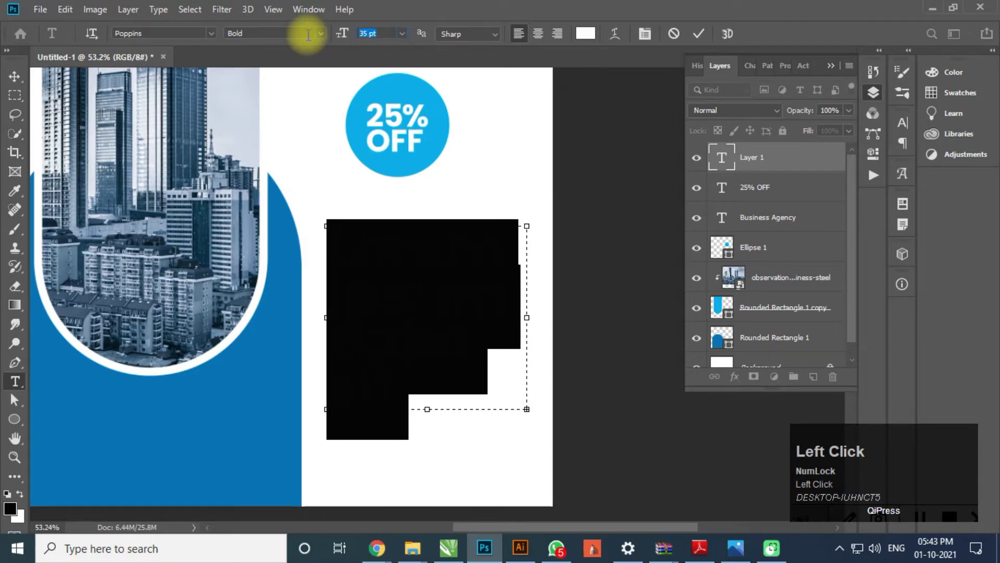
text(8)
key(Return)
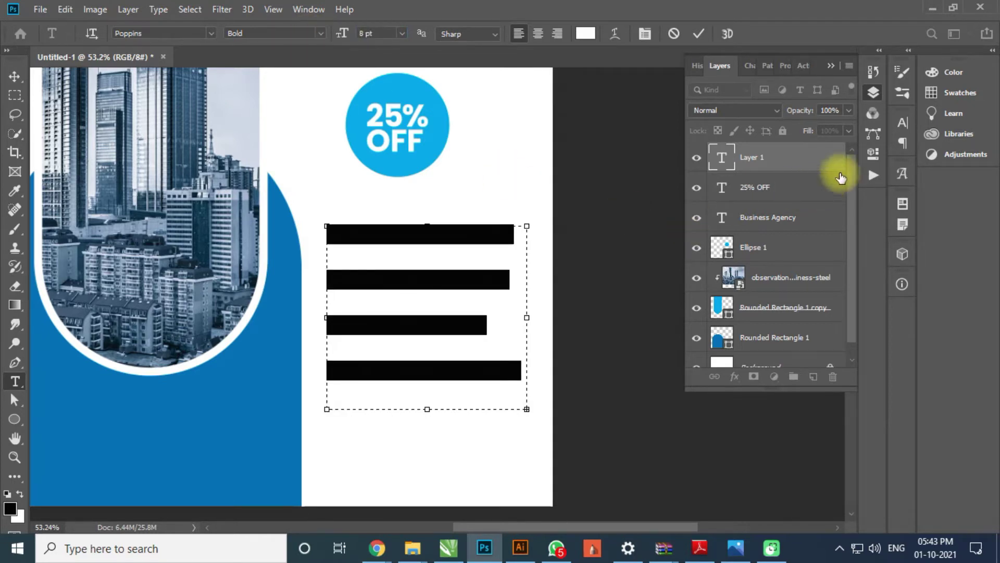
Set the placeholder paragraph's line spacing to 10 pt and commit the text.
click(902, 127)
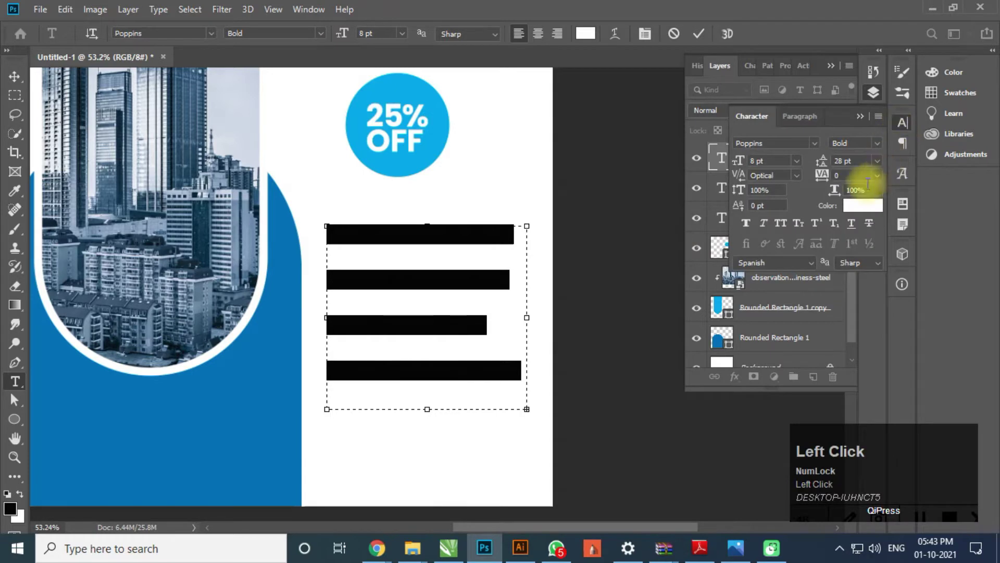
click(854, 160)
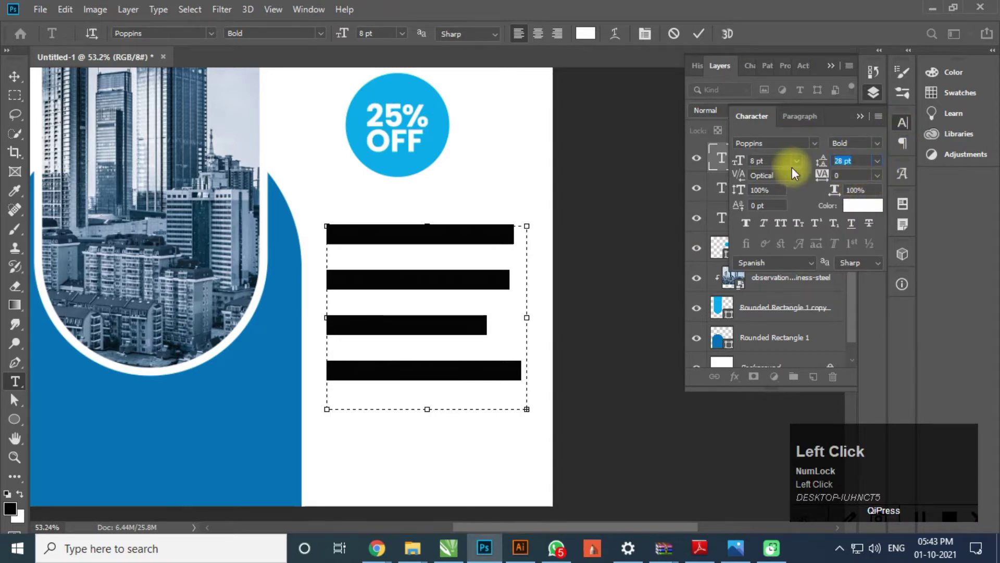
text(10)
key(Return)
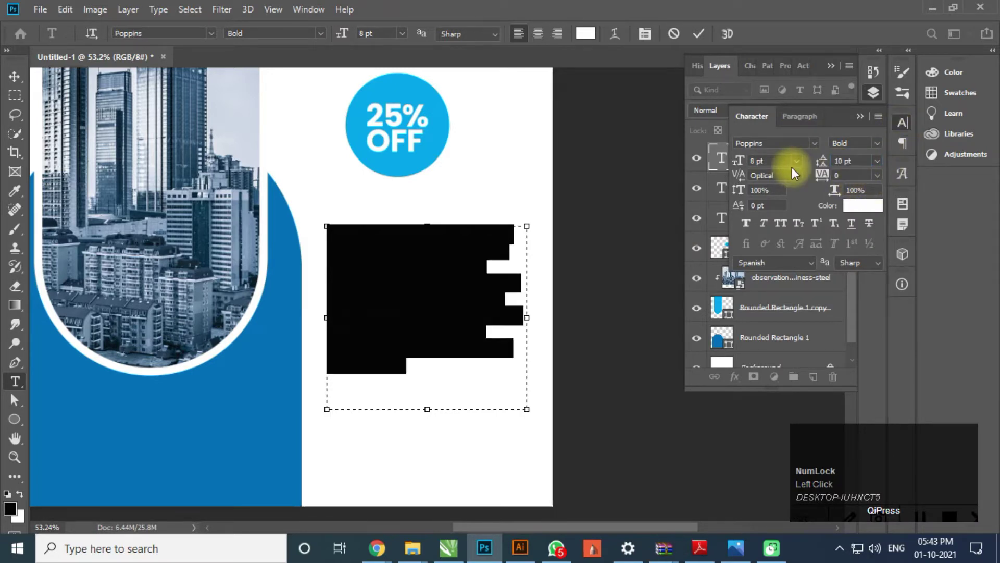
click(15, 75)
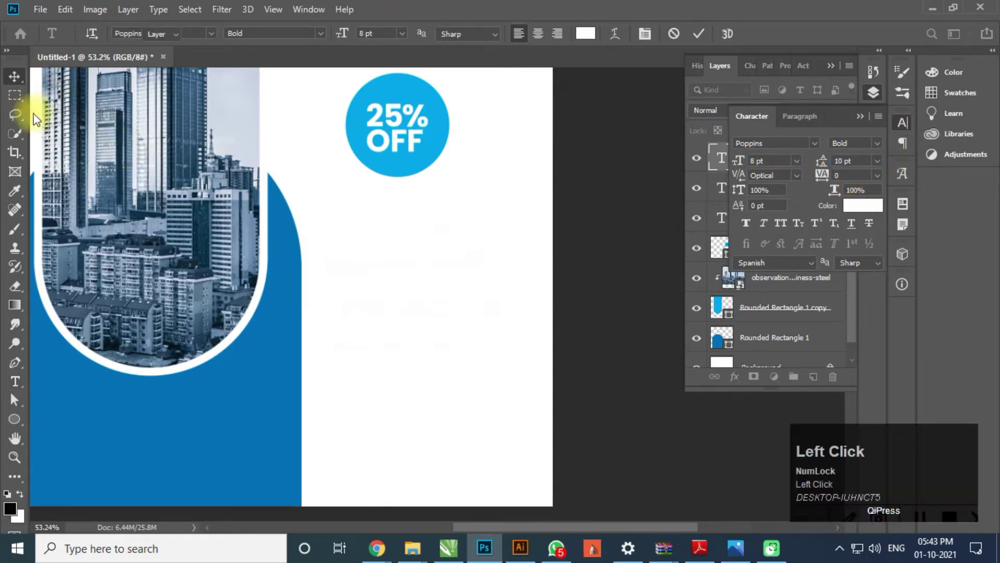
Change the colour of the whole placeholder paragraph to black.
double_click(428, 284)
click(585, 32)
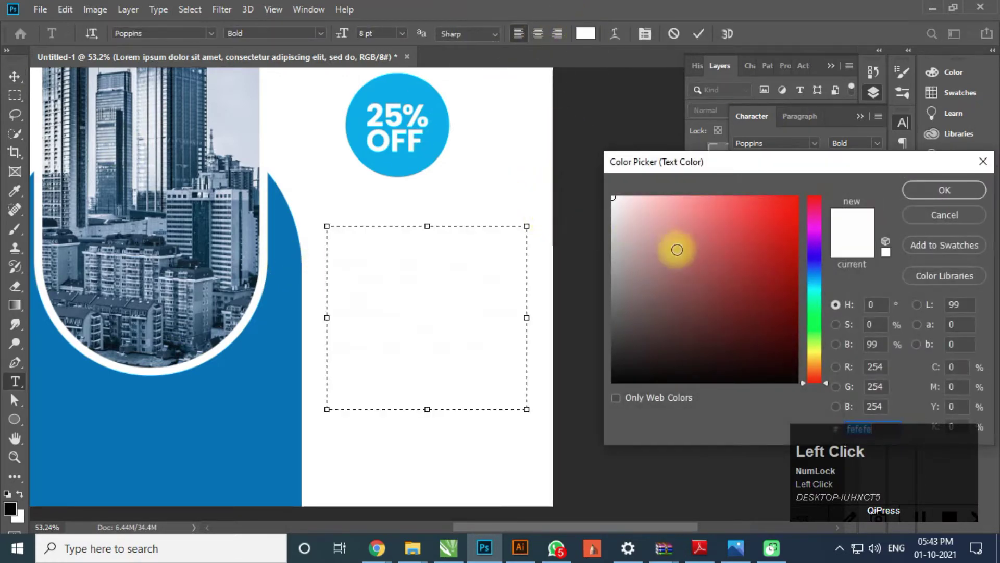
drag(677, 250, 819, 398)
click(945, 190)
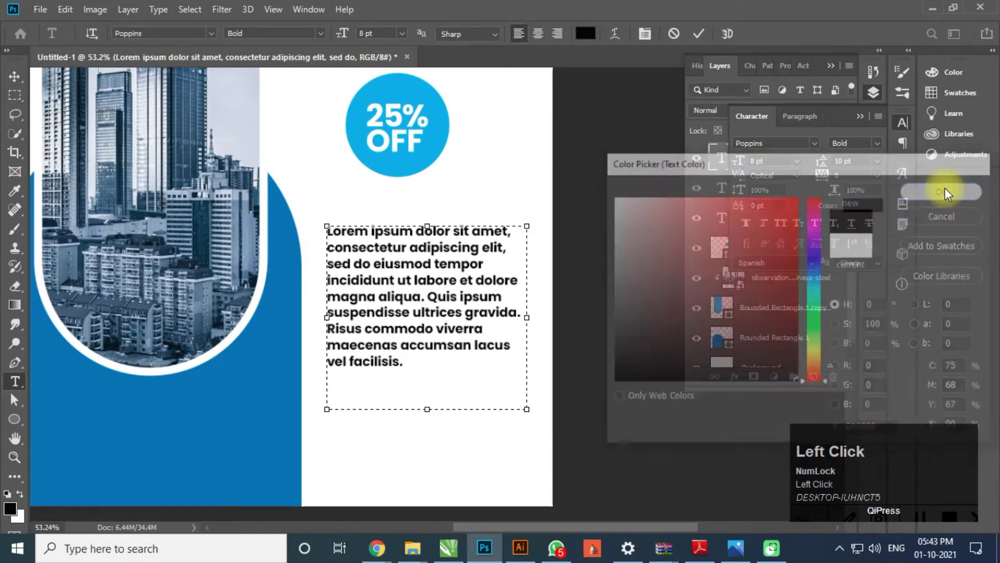
Set the paragraph's font style to Regular and replace its text with the copied "Lorem Ipsum is simply dummy text" passage.
click(322, 33)
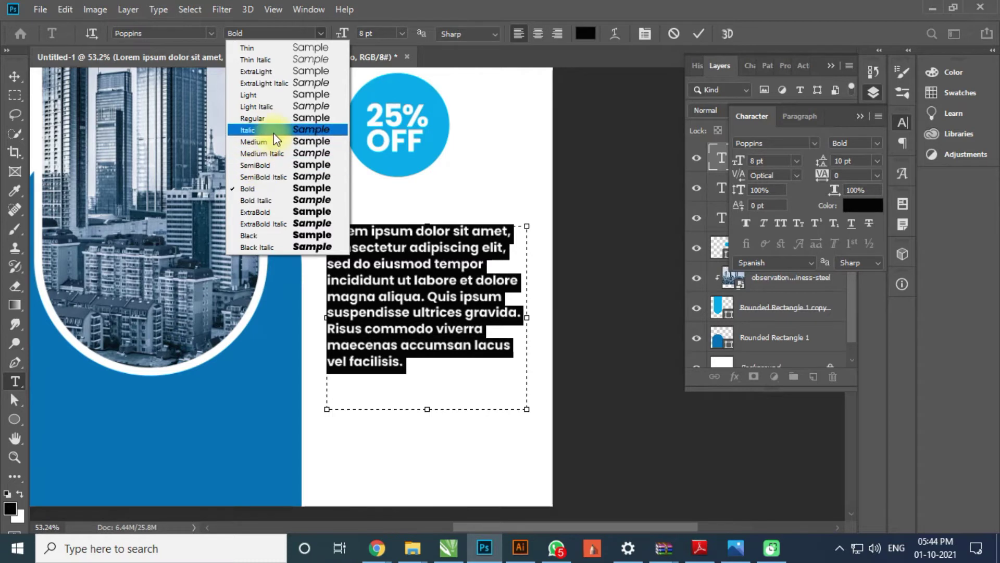
click(261, 119)
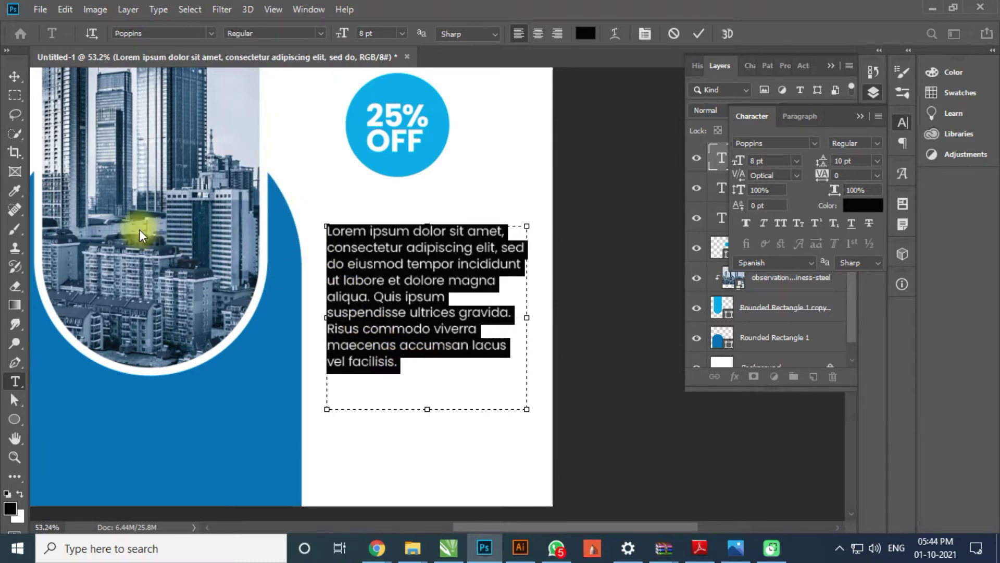
key(ctrl+v)
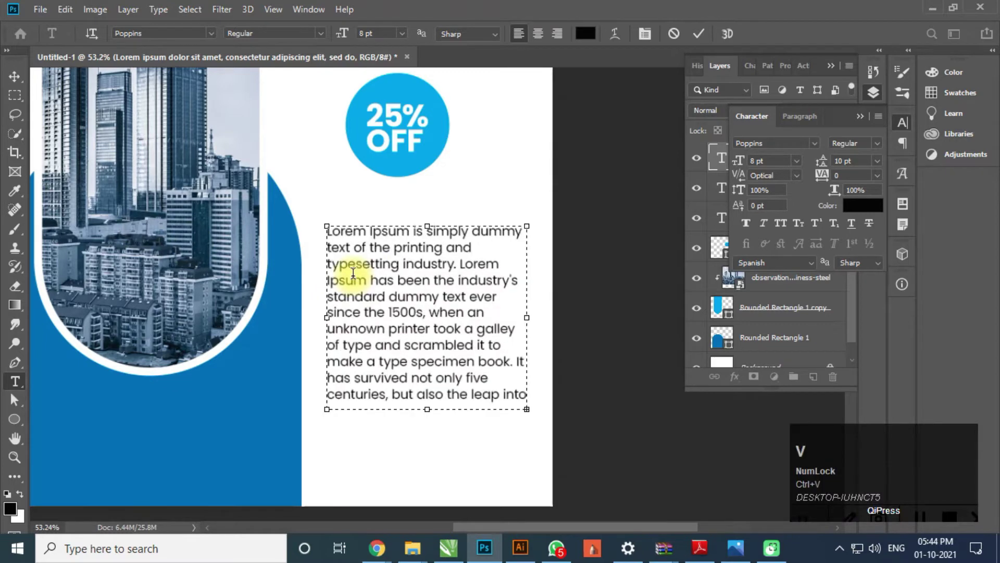
click(18, 76)
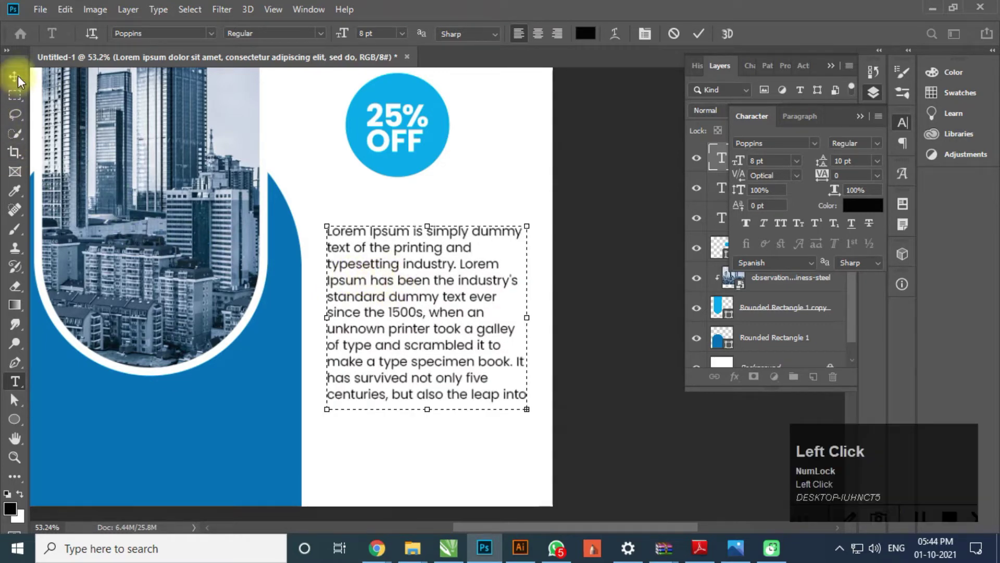
Move the Lorem Ipsum paragraph slightly up and left, between the blue arch and the post's right edge.
scroll(351, 274, down, 3)
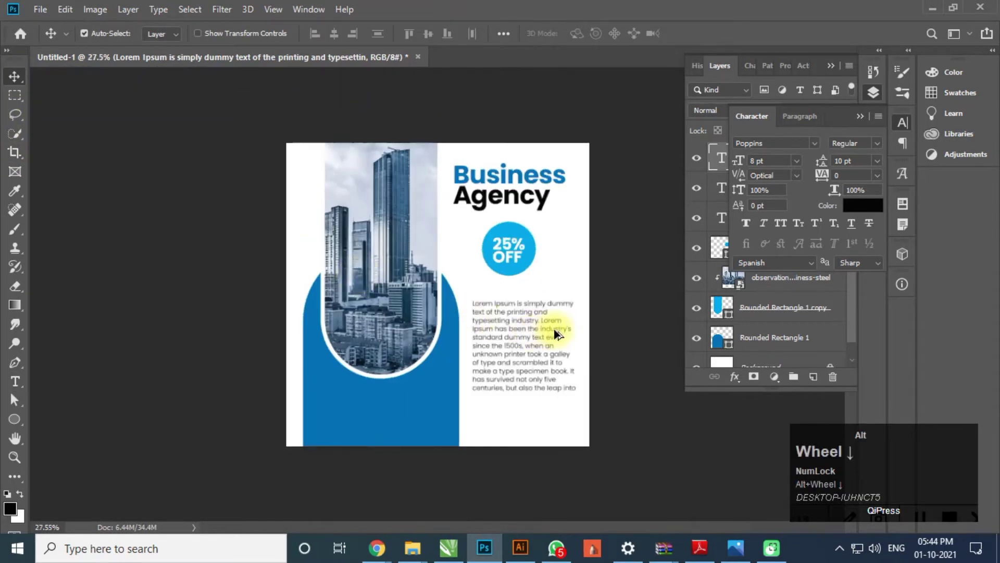
scroll(556, 330, up, 1)
drag(536, 307, 536, 291)
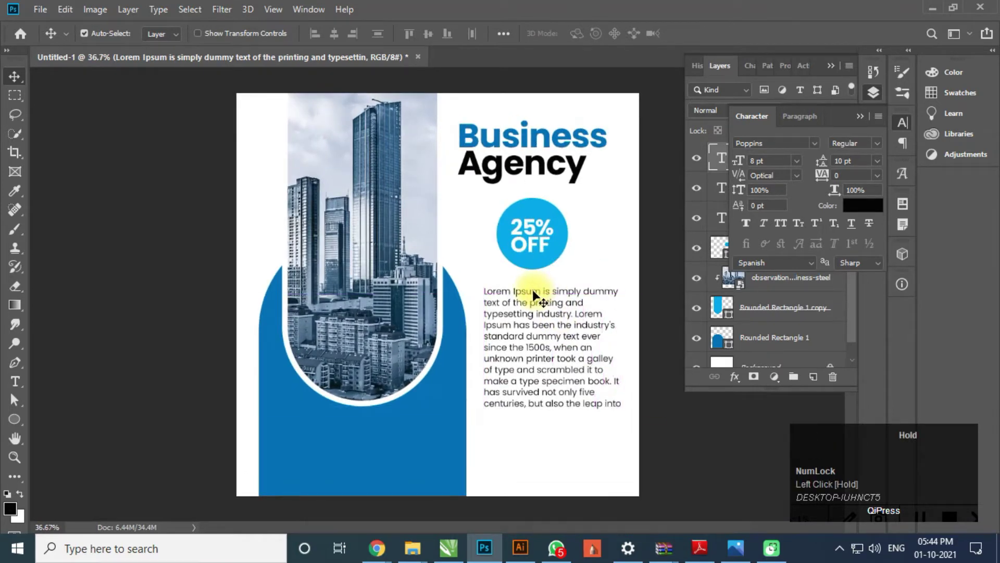
scroll(404, 206, down, 2)
scroll(534, 368, up, 8)
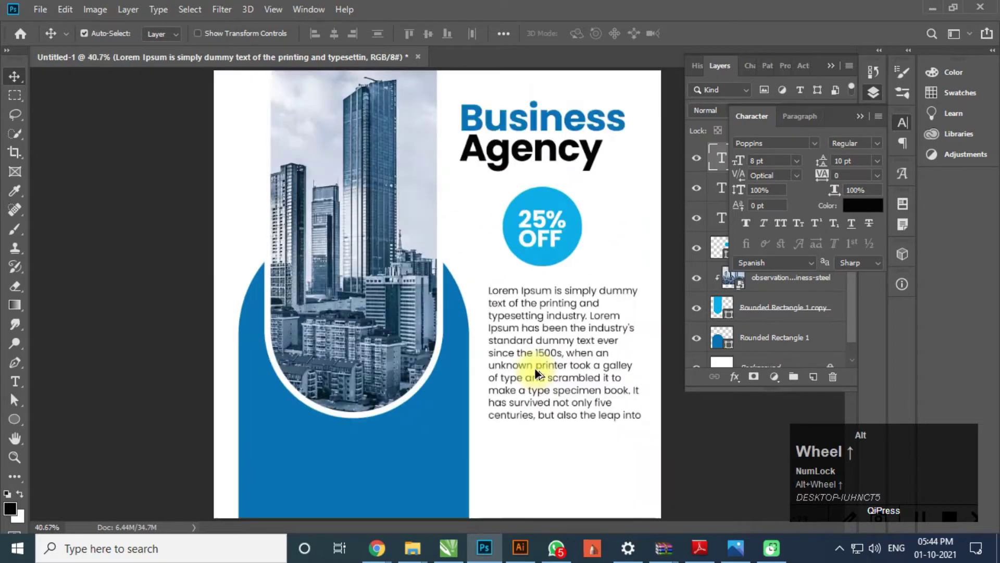
drag(536, 364, 375, 223)
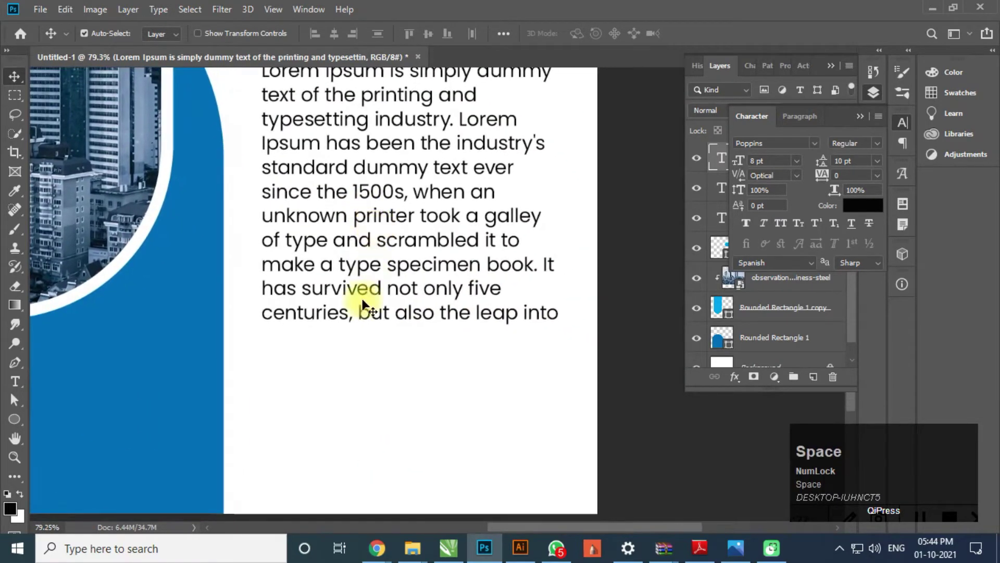
drag(365, 319, 356, 322)
scroll(359, 321, down, 7)
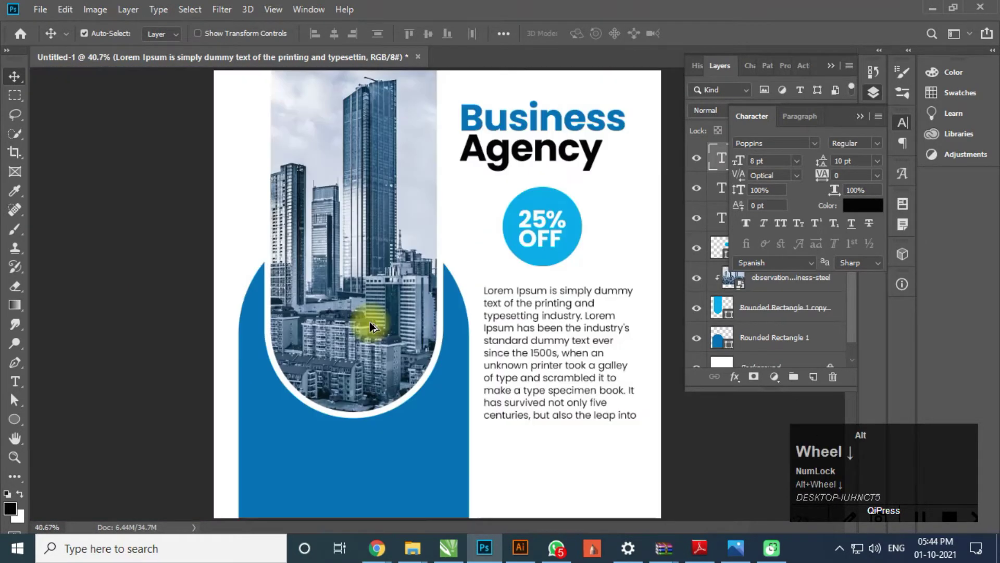
Draw a light blue rounded rectangle about 633 x 113 px below the paragraph, extending past the post's right edge.
scroll(563, 354, up, 8)
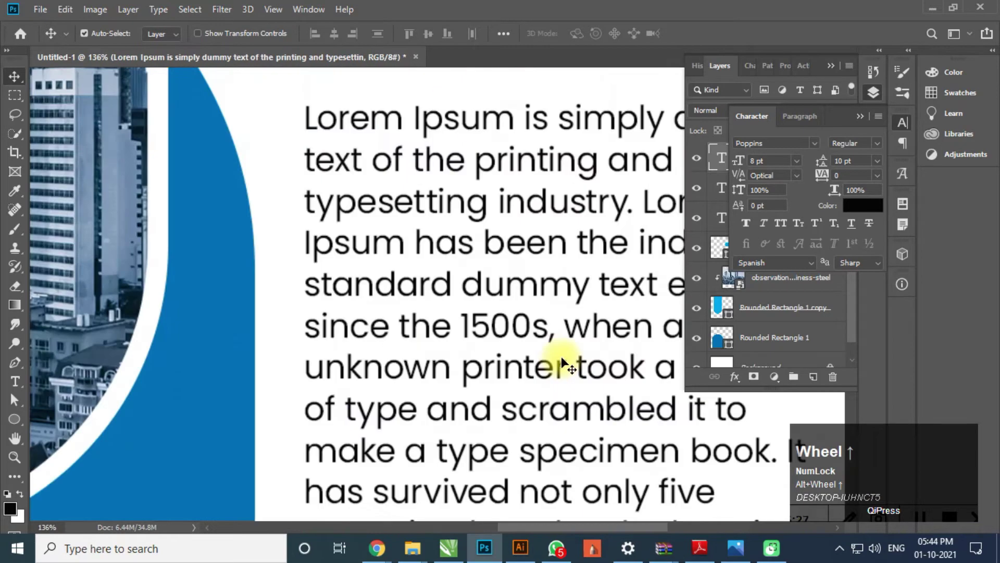
drag(558, 357, 391, 56)
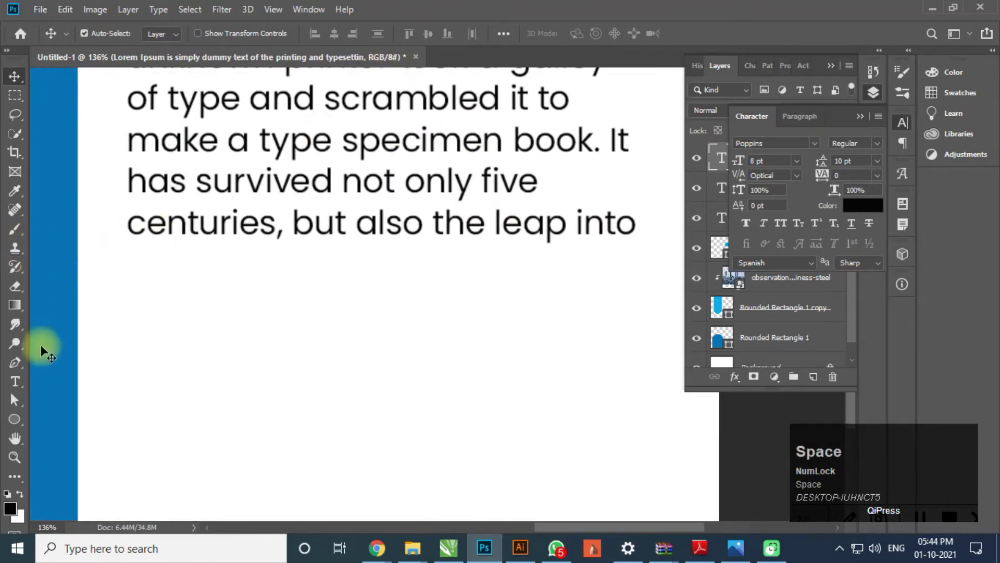
drag(18, 419, 93, 435)
scroll(232, 283, down, 4)
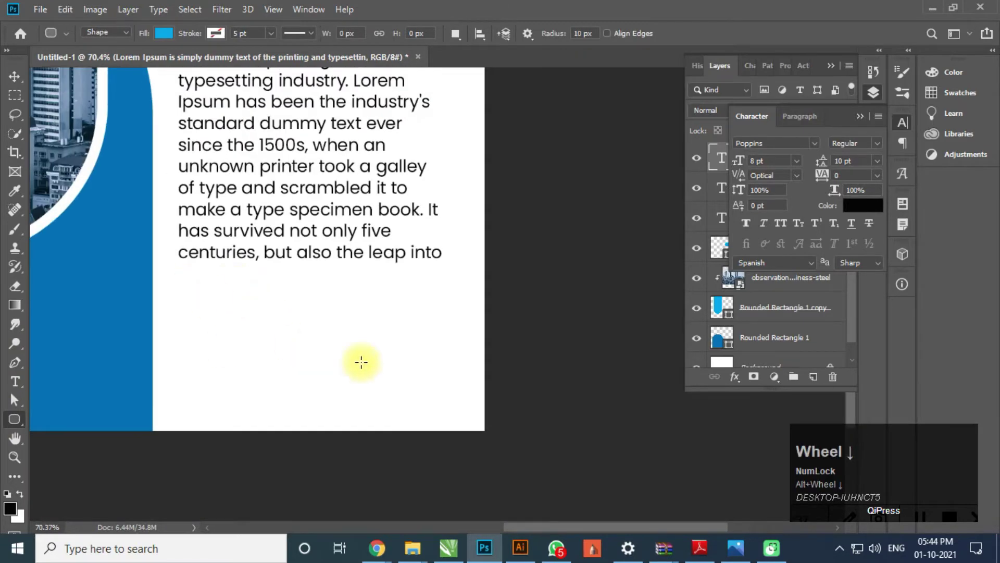
drag(502, 325, 177, 384)
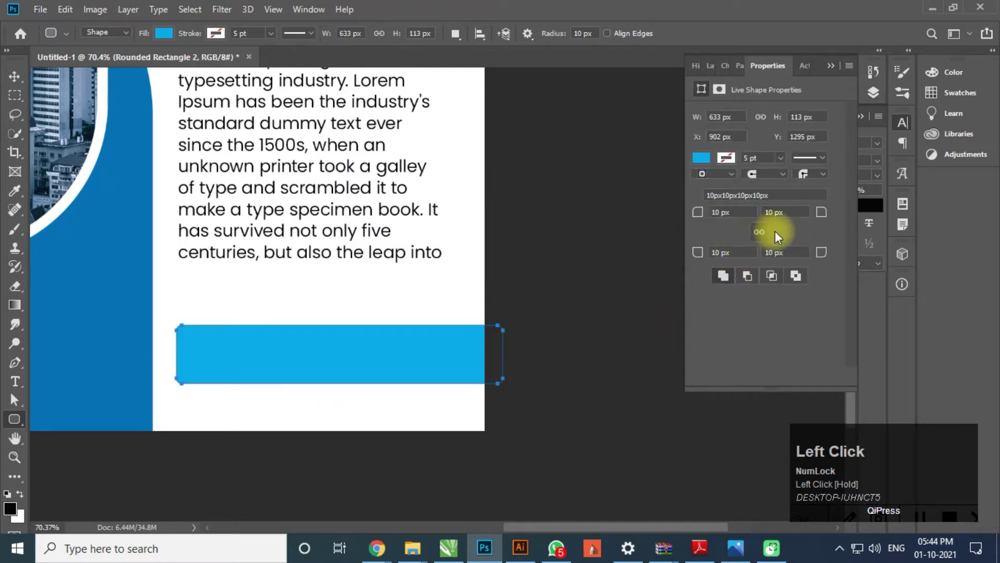
Set the corner radius of the light blue bar to 250 px on all corners so its ends are fully rounded.
click(721, 212)
text(25)
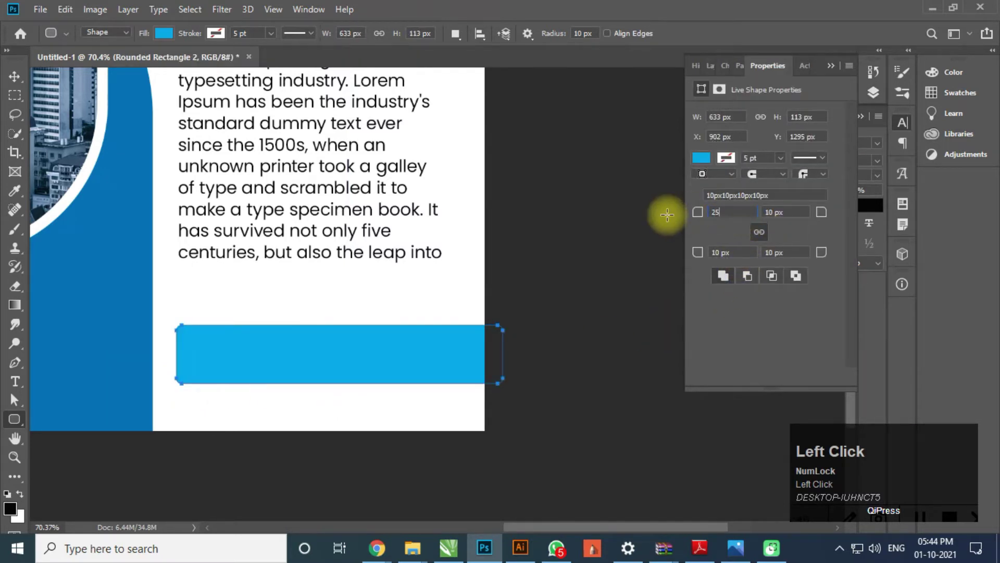
text(0)
key(Tab)
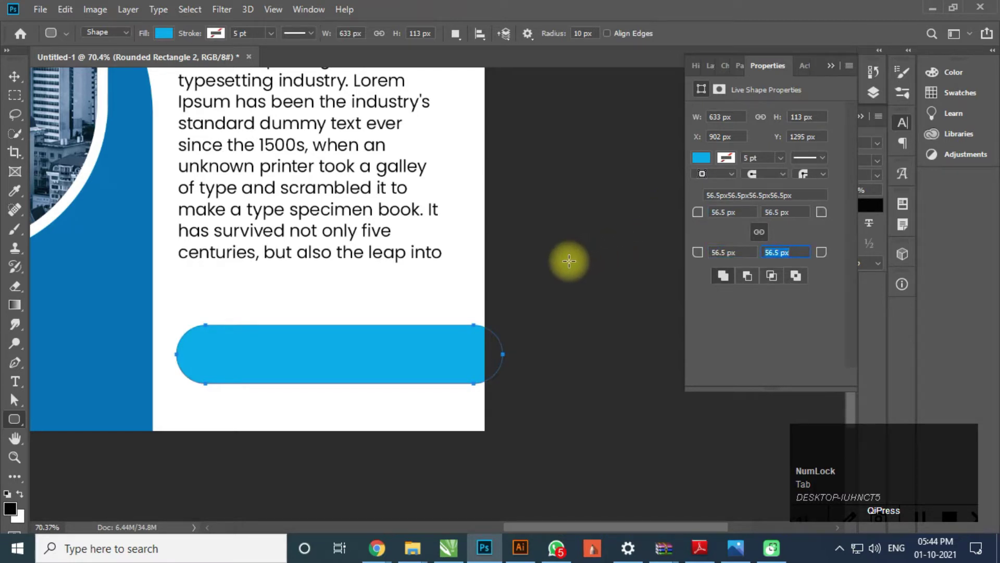
Try a 0 px radius on the light blue bar's top-right corner, and restore the fully rounded ends.
click(759, 232)
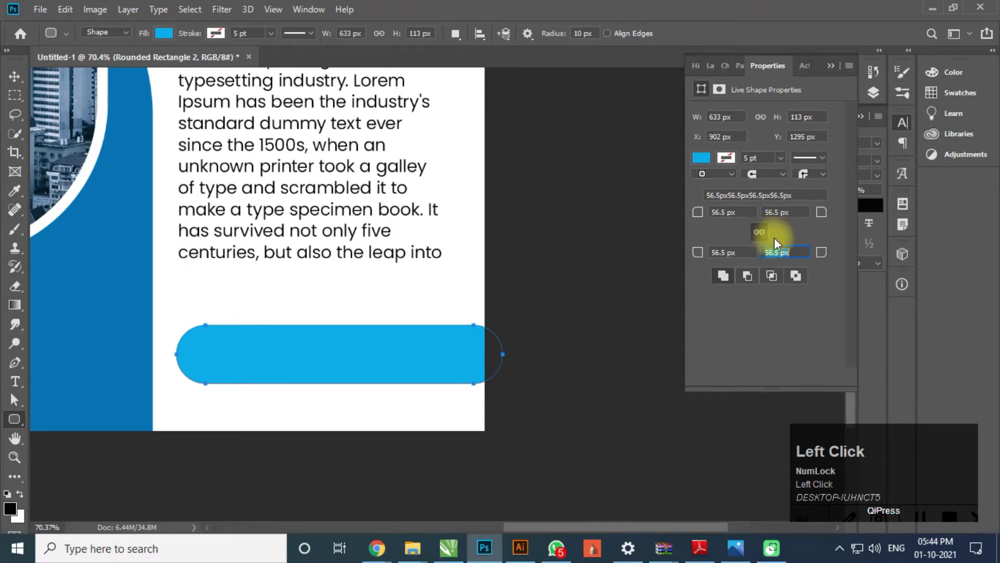
click(763, 213)
text(0)
key(Tab)
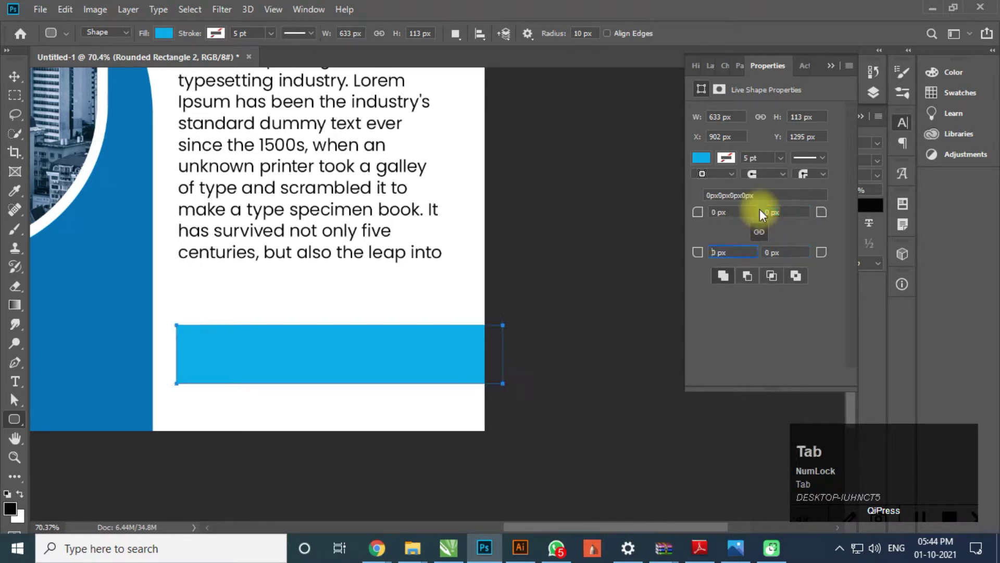
click(715, 213)
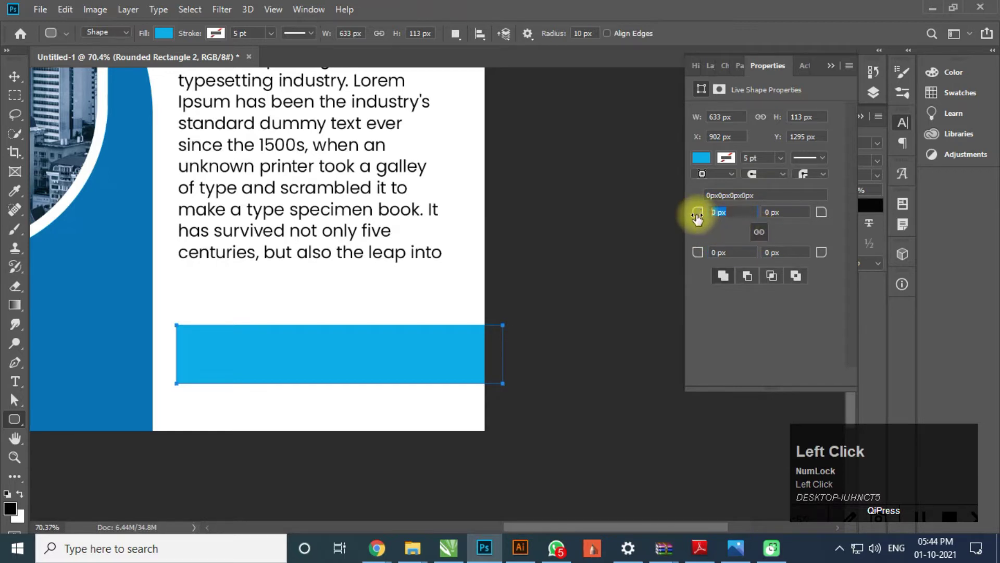
key(Tab)
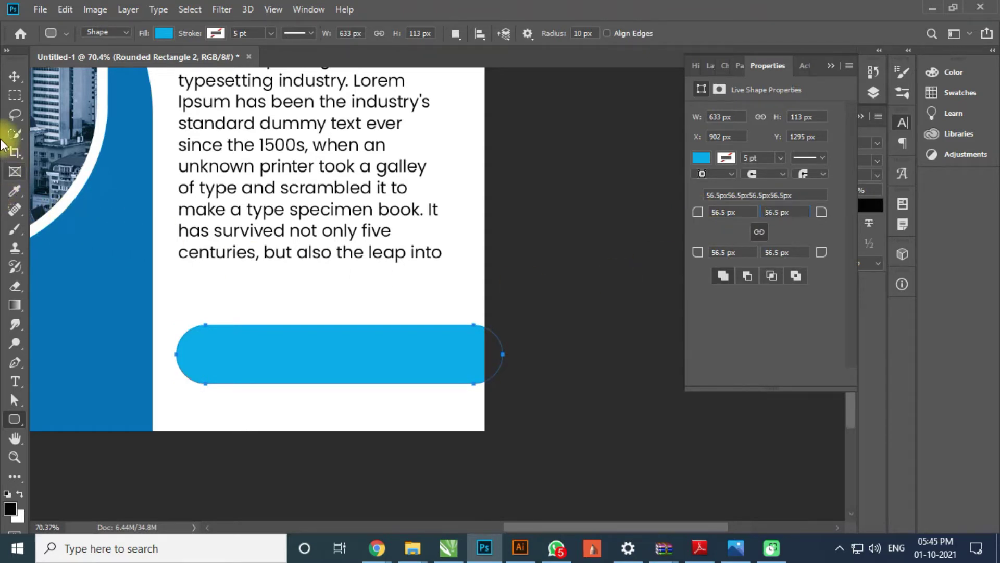
Widen the light blue bar to about 119.6% and shift it right so only its rounded left end shows, aligned with the paragraph.
click(14, 76)
key(ctrl+t)
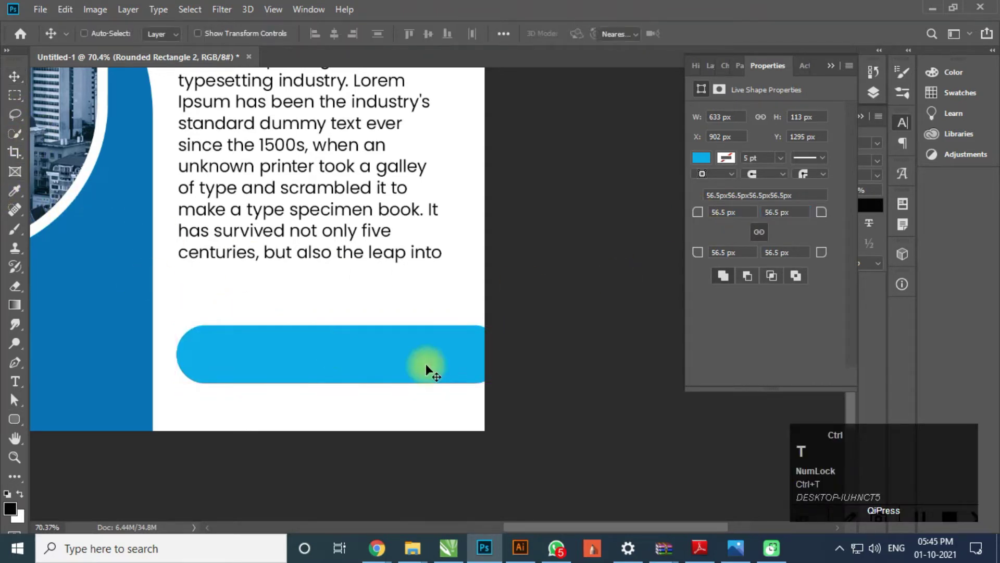
key(alt+shift)
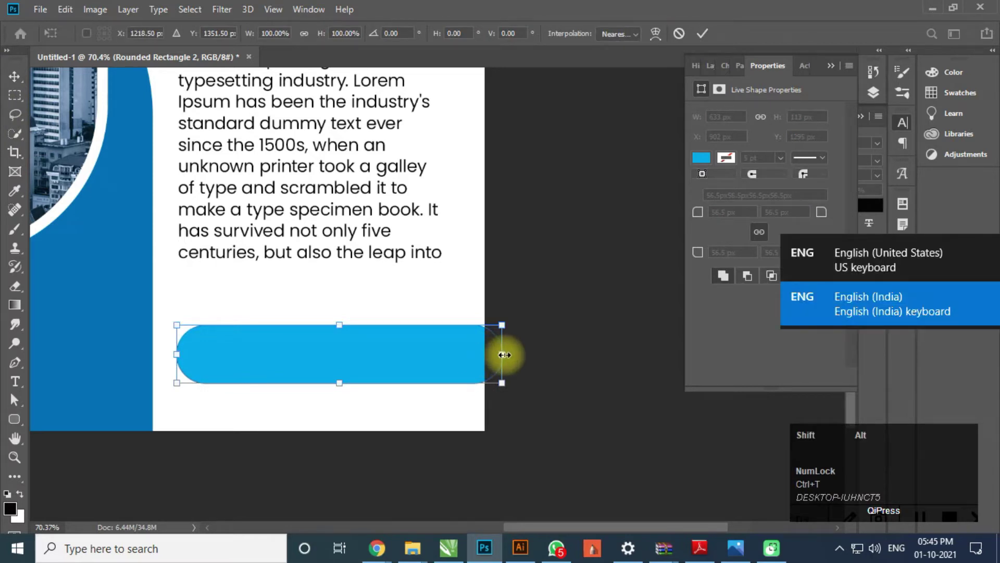
drag(503, 355, 535, 355)
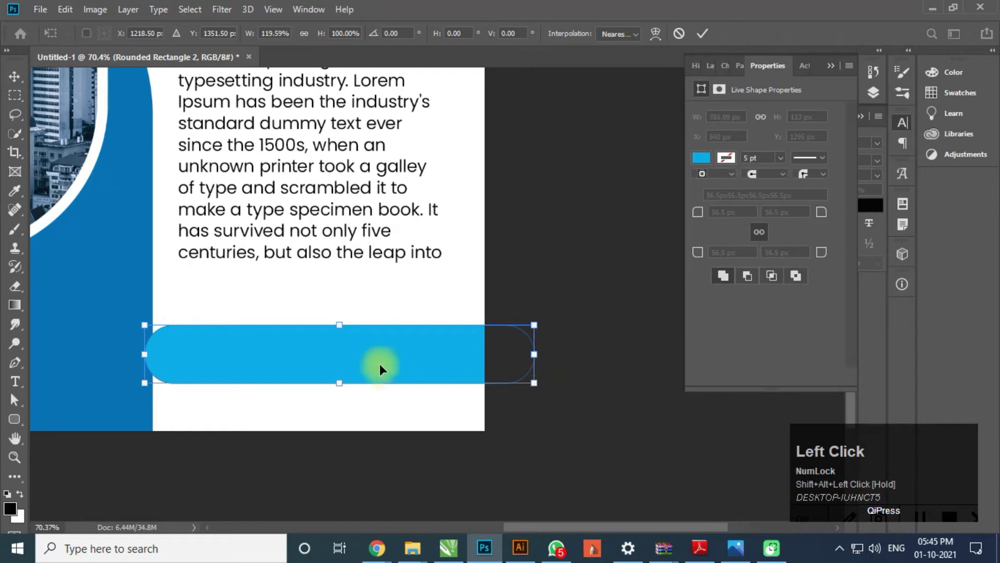
drag(379, 364, 405, 358)
double_click(405, 360)
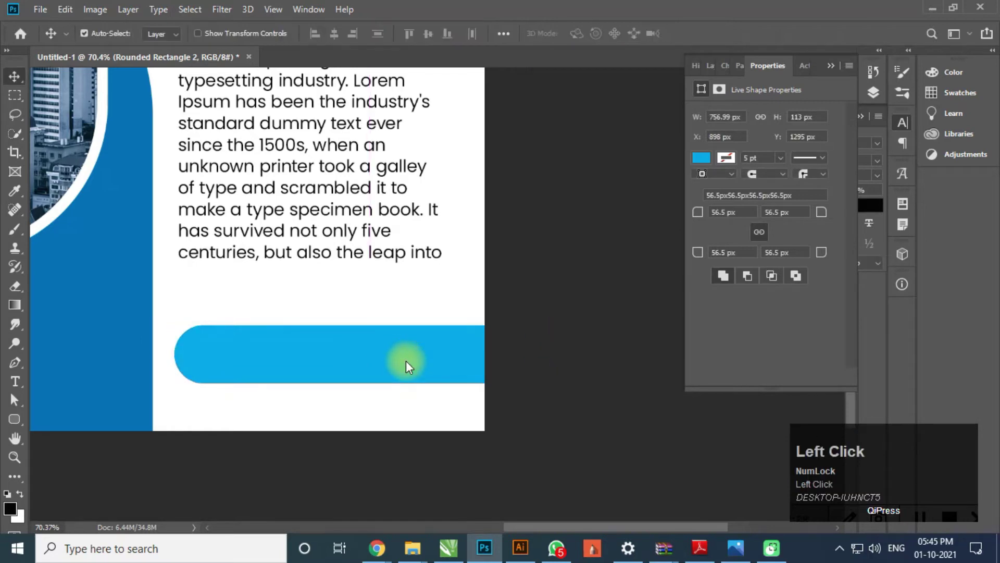
scroll(461, 377, down, 3)
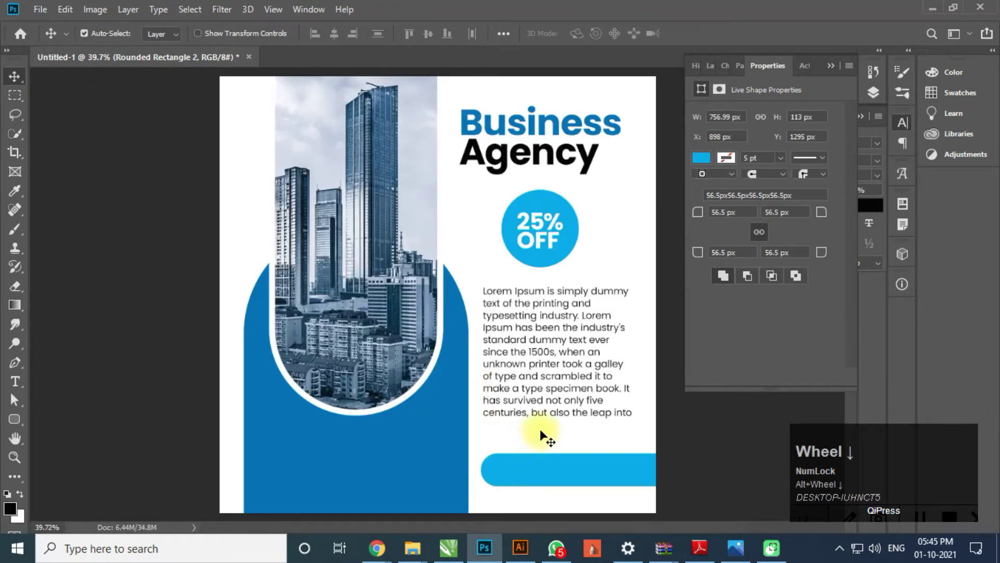
Move the light blue bar slightly up to Y 1271 px, closer to the paragraph.
drag(554, 470, 555, 464)
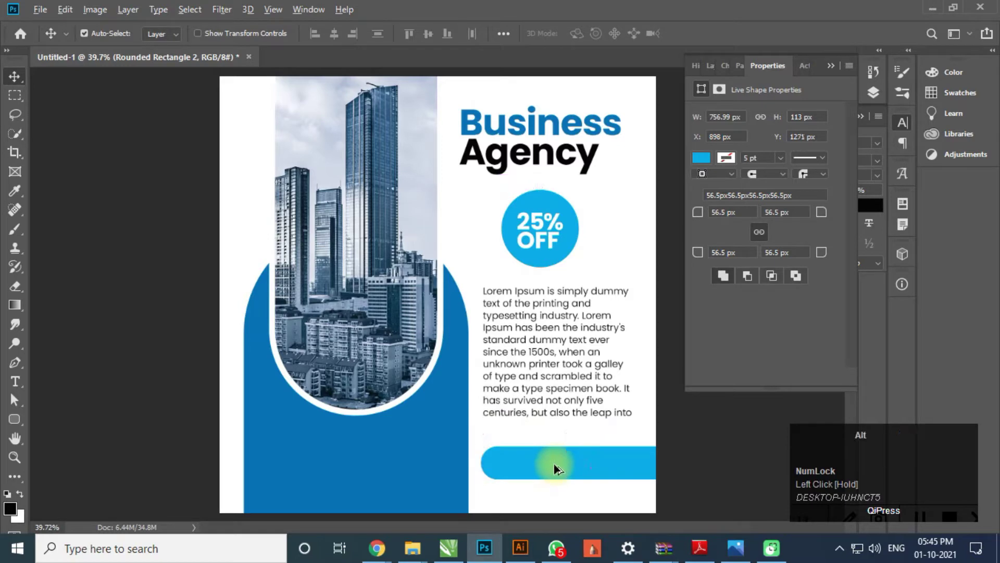
scroll(564, 469, up, 3)
drag(630, 469, 483, 392)
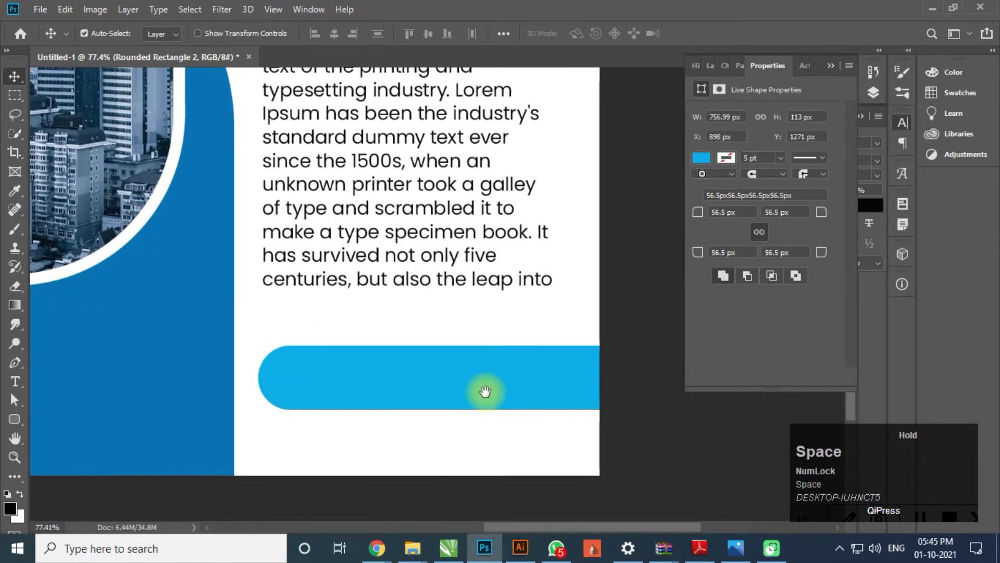
Add the contact phone number as 8 pt Poppins Regular text and place it on the light blue bar, vertically centred.
click(17, 378)
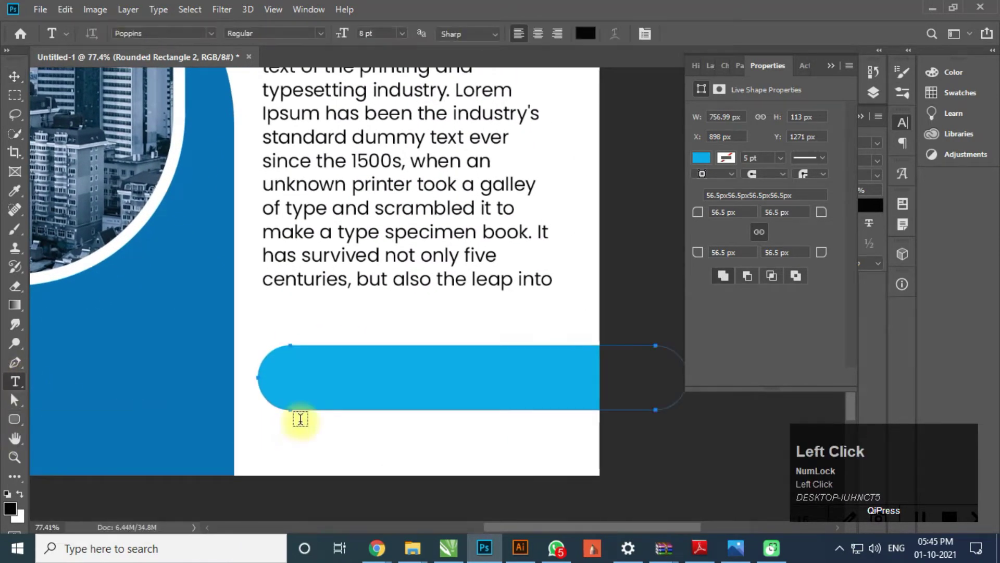
click(300, 454)
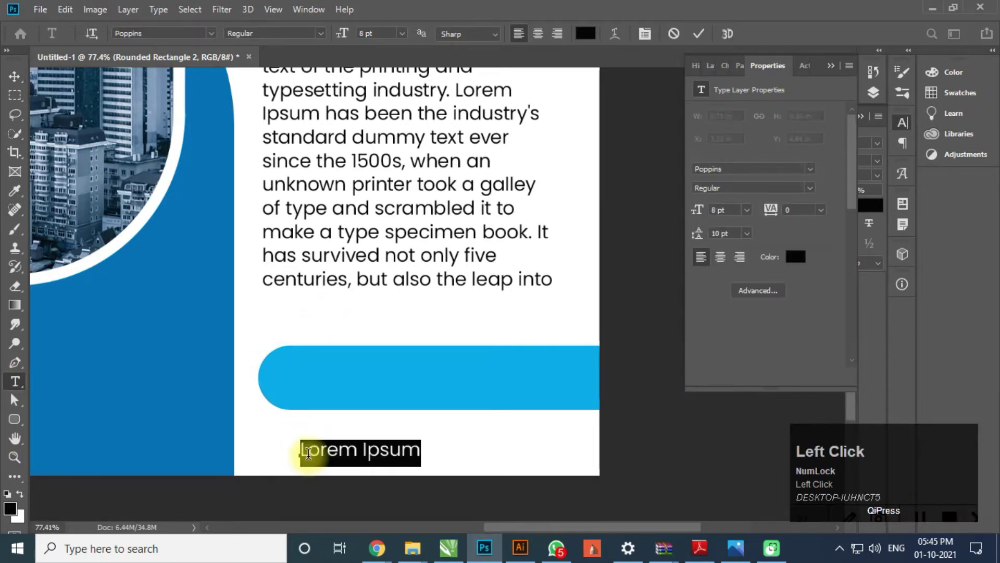
click(309, 453)
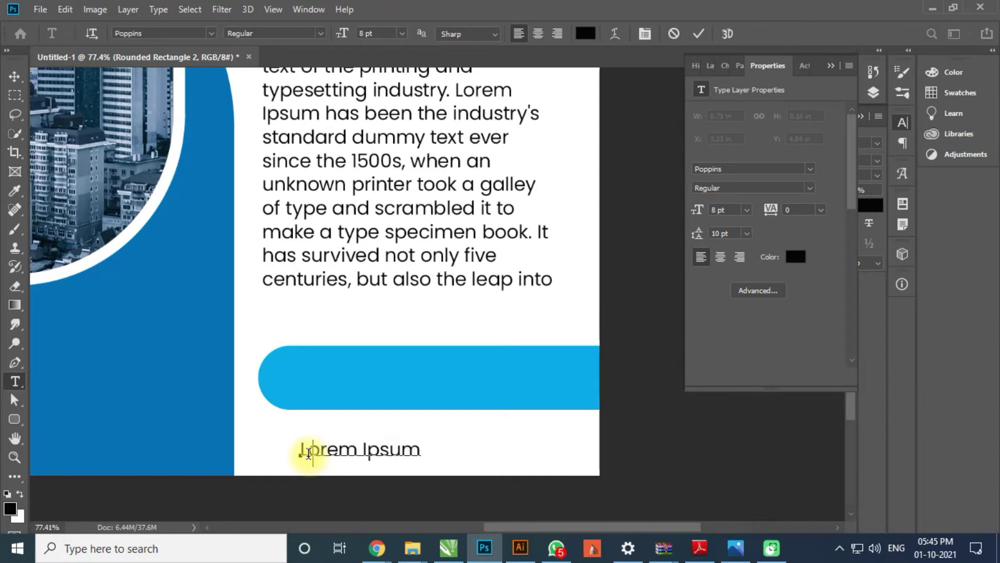
text(+91 )
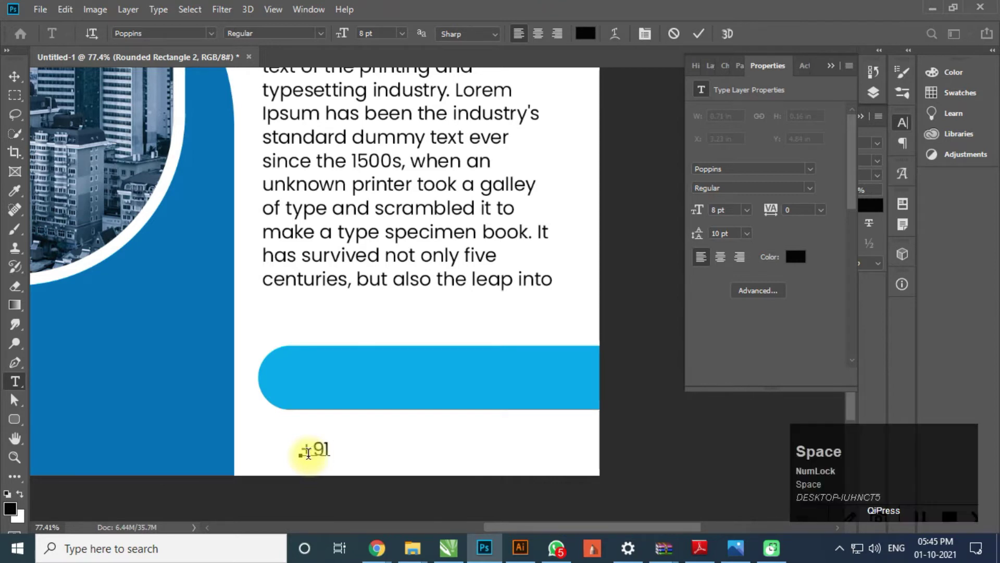
text(987)
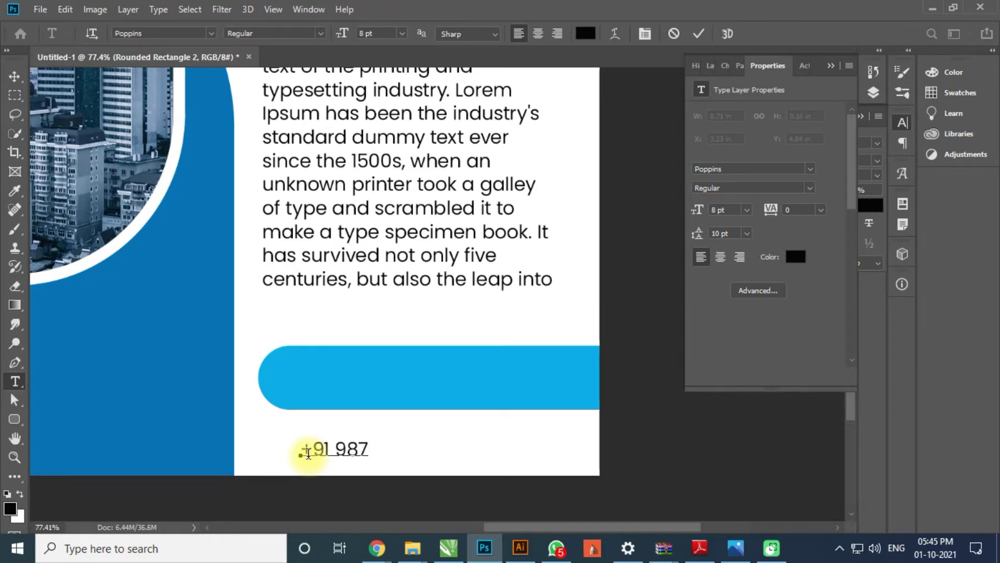
text(65 )
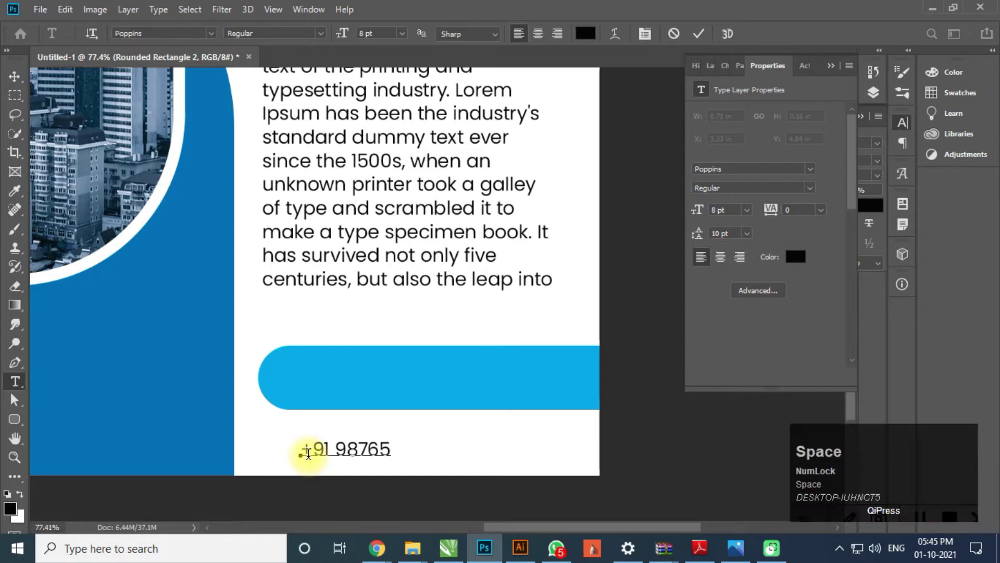
text(43210)
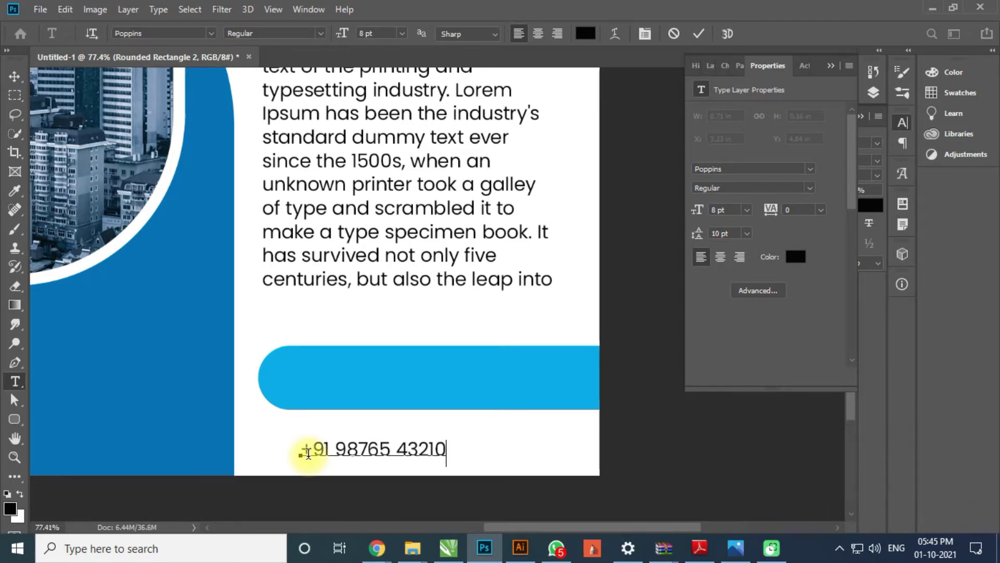
click(15, 78)
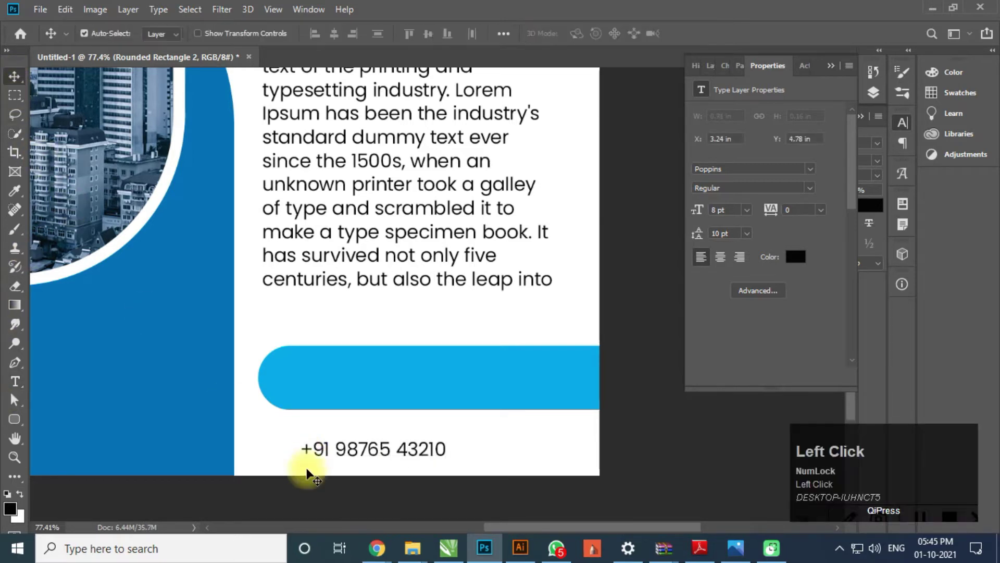
drag(350, 456, 422, 391)
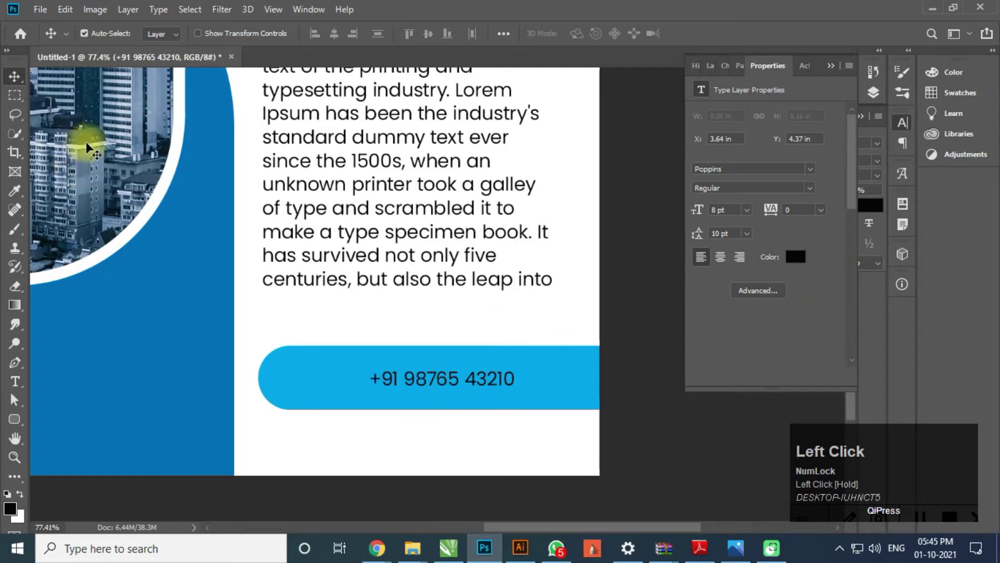
Insert the phone handset glyph from the fontello font in front of the phone number.
double_click(469, 378)
click(468, 379)
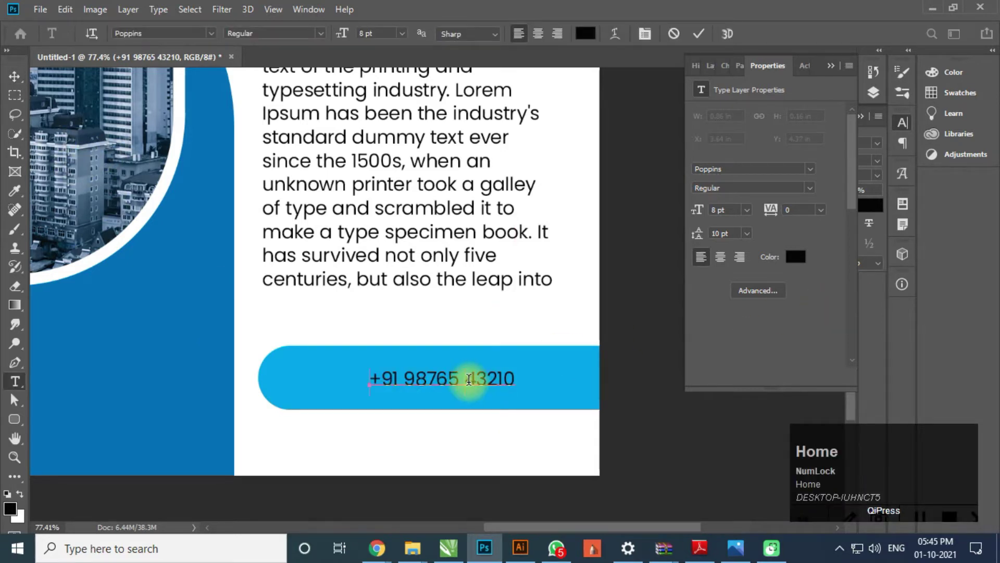
click(212, 34)
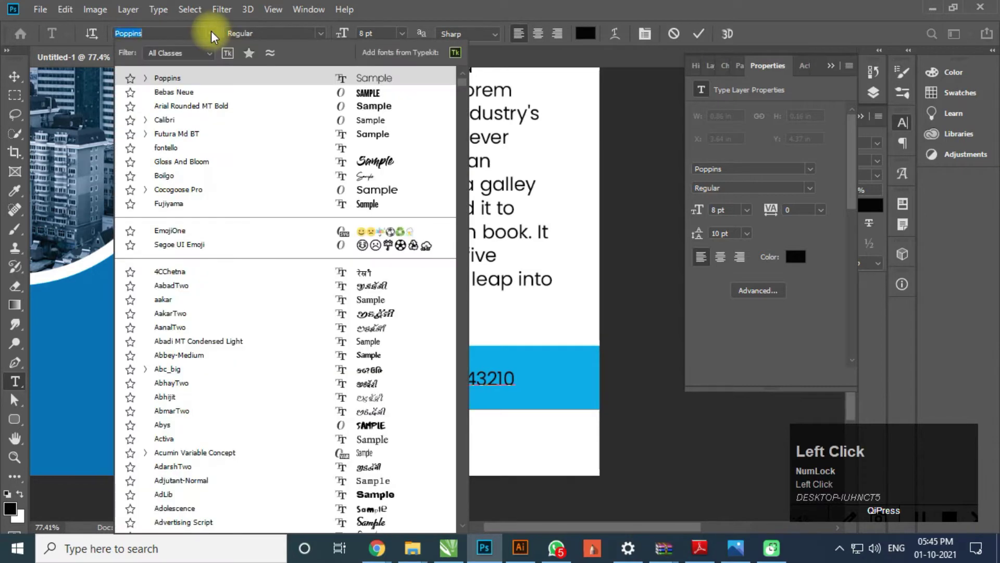
click(193, 148)
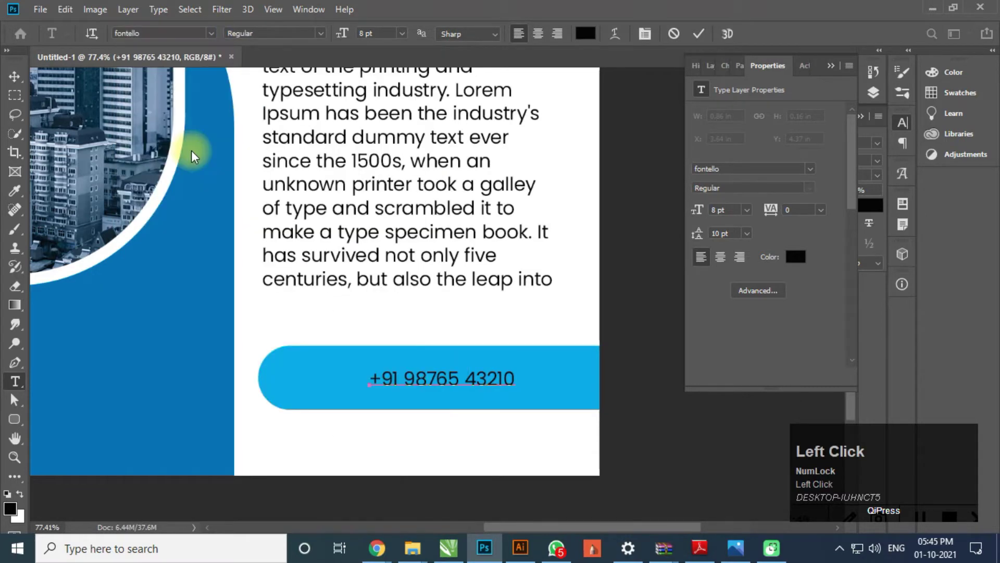
click(902, 174)
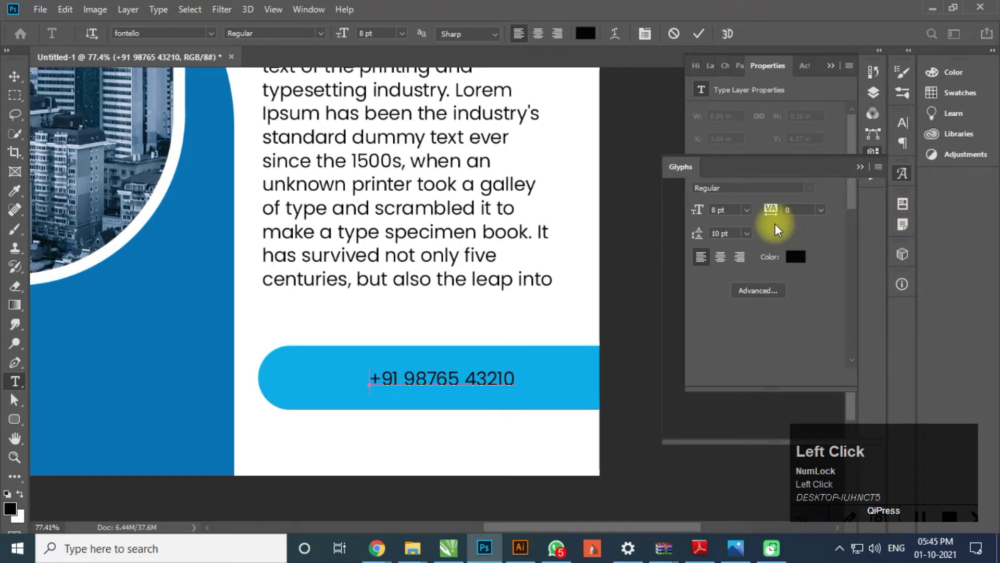
click(809, 197)
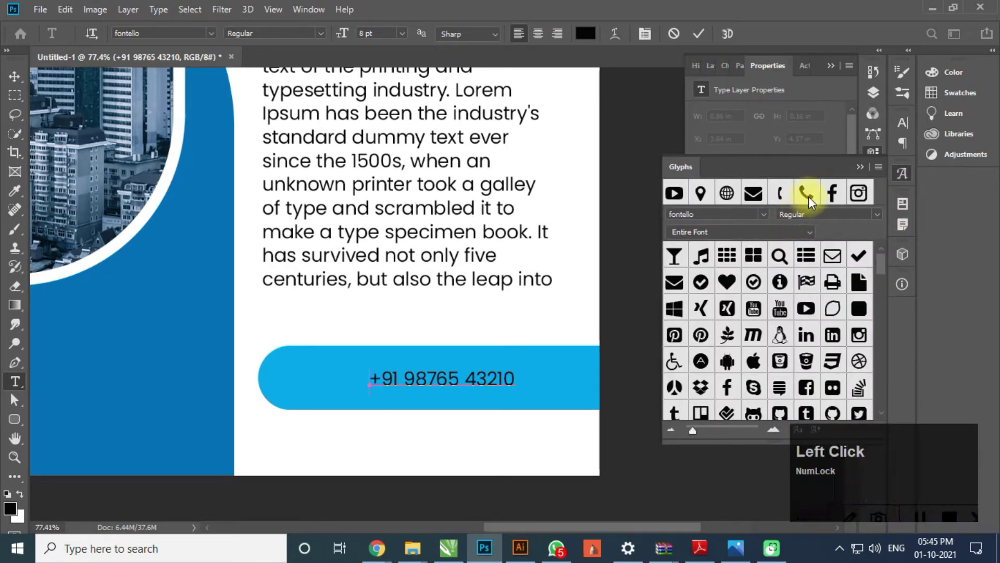
double_click(809, 196)
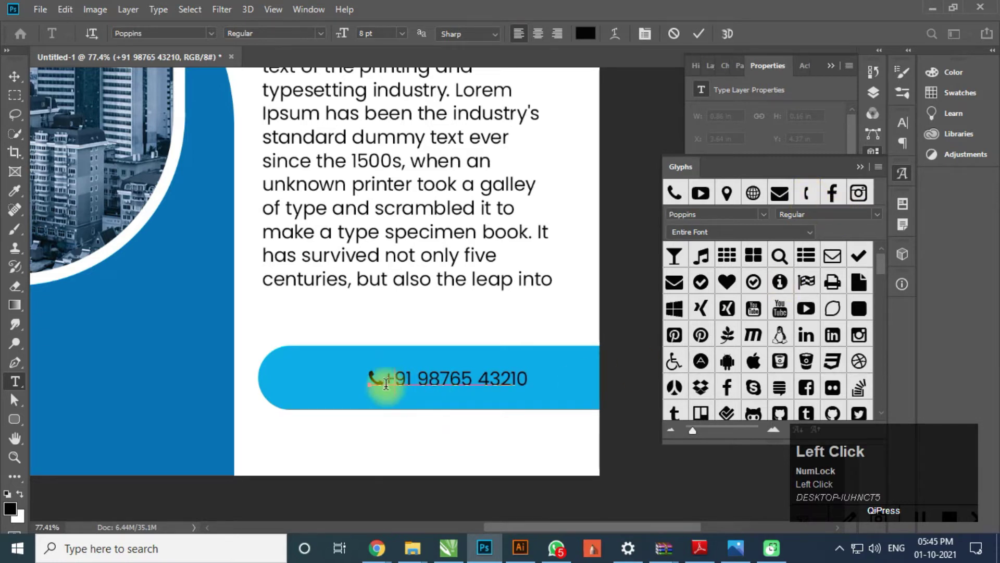
click(382, 380)
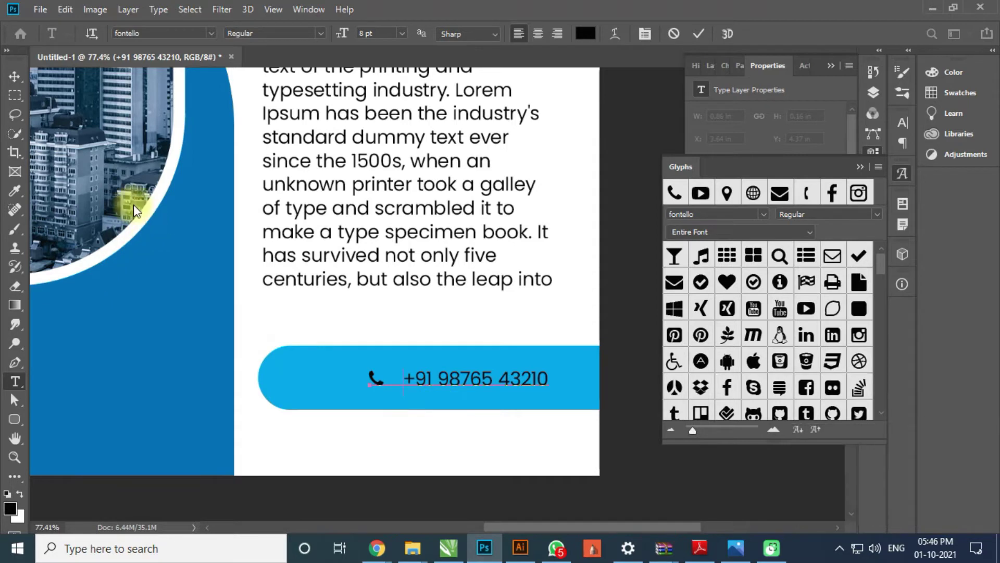
key(ctrl+z)
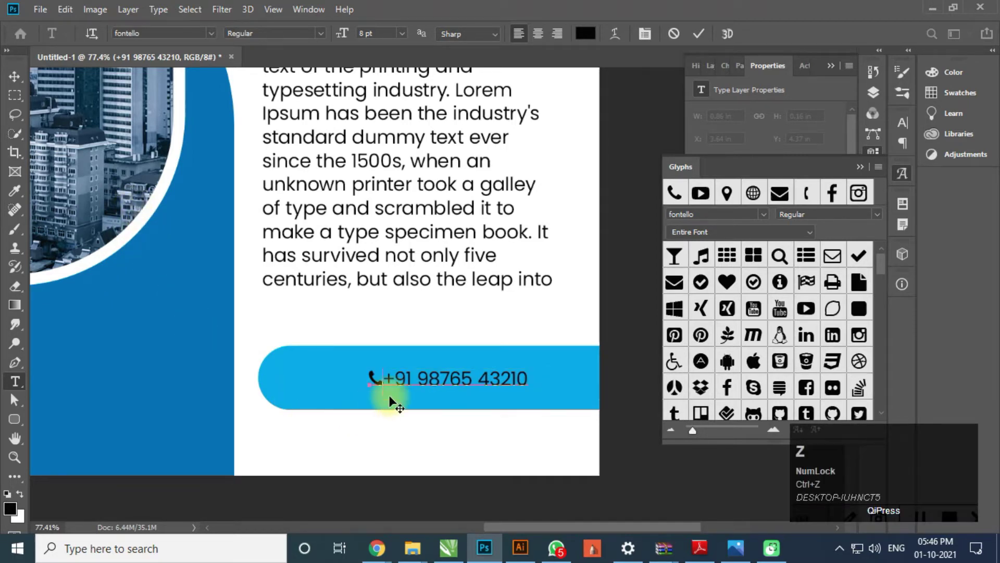
Add spacing between the phone icon and the number, and set the tracking of the icon and spaces to -400.
scroll(391, 394, up, 3)
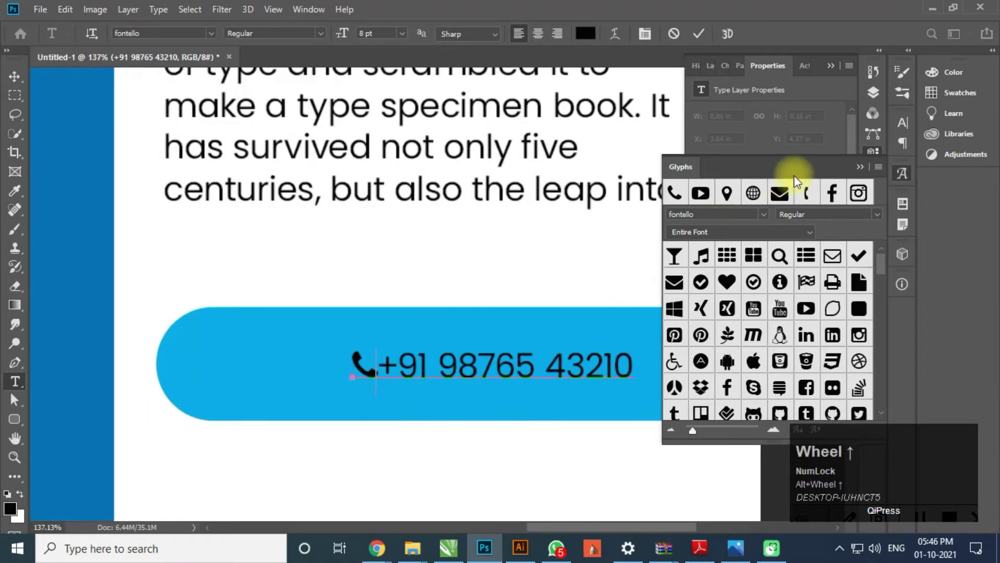
click(860, 166)
drag(411, 367, 339, 368)
click(903, 174)
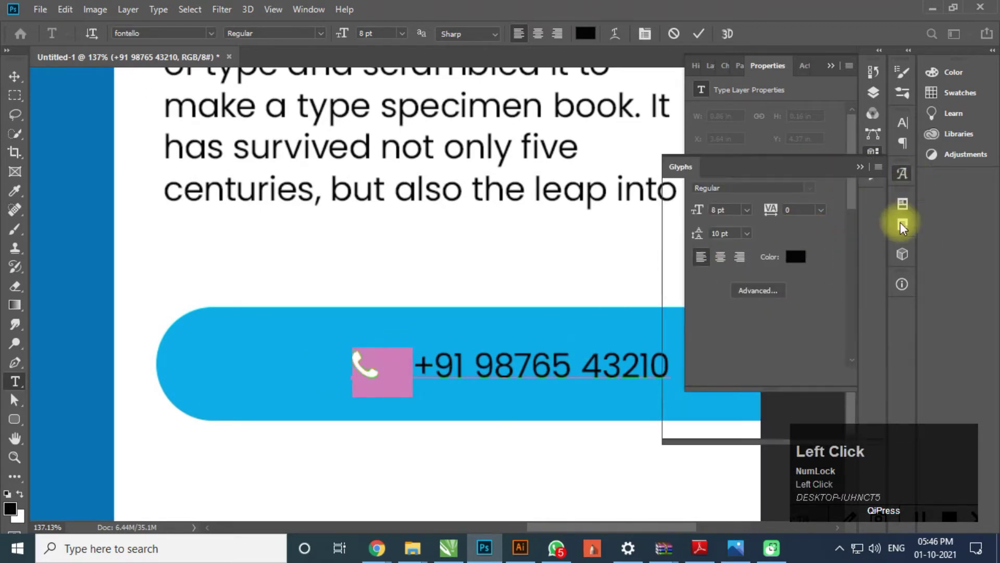
click(901, 177)
click(903, 123)
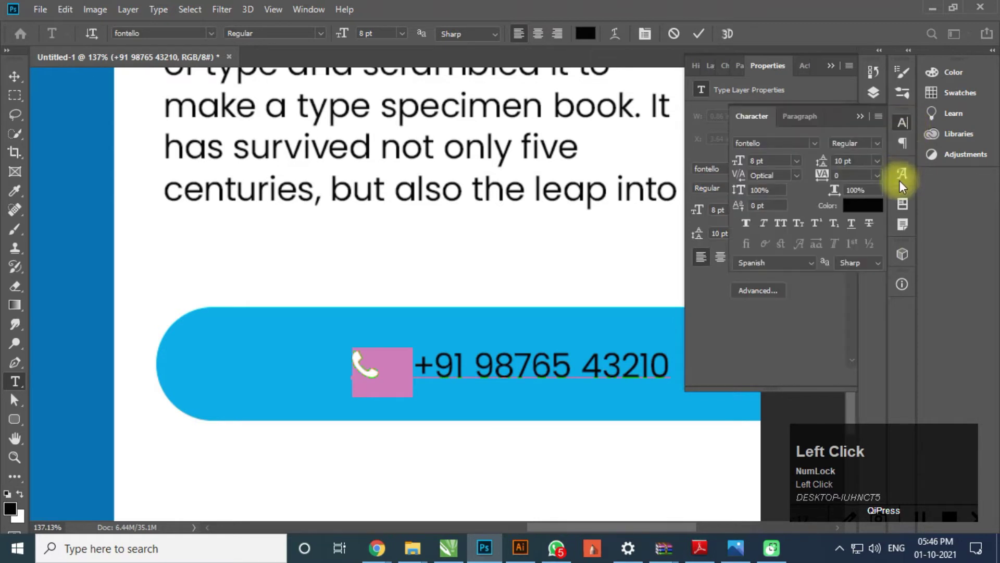
click(867, 181)
drag(855, 176, 804, 180)
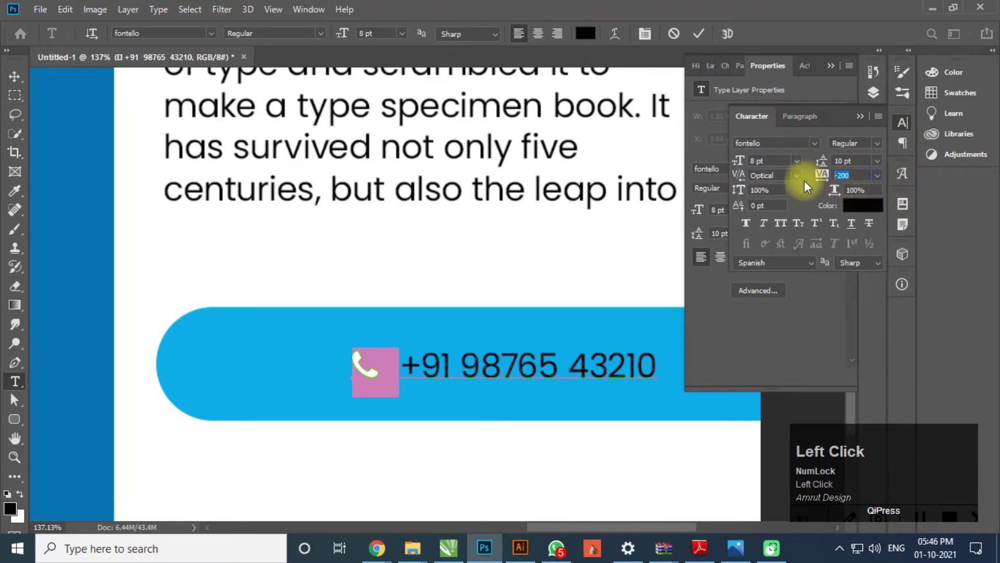
text(-400)
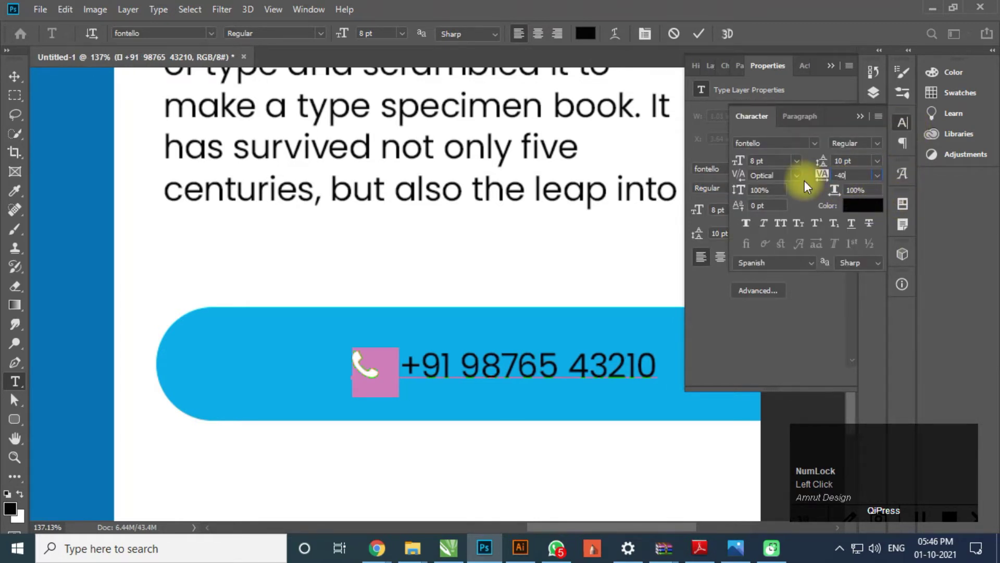
key(Return)
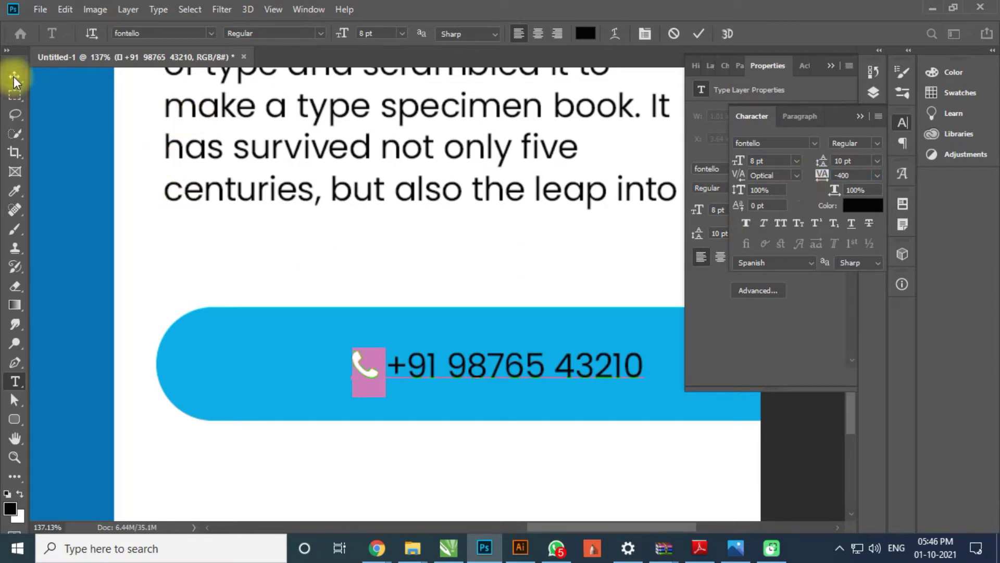
click(14, 76)
Move the phone line to the bar's rounded end, scale it to about 122.4%, and centre it vertically in the bar.
scroll(259, 288, down, 2)
scroll(256, 283, down, 2)
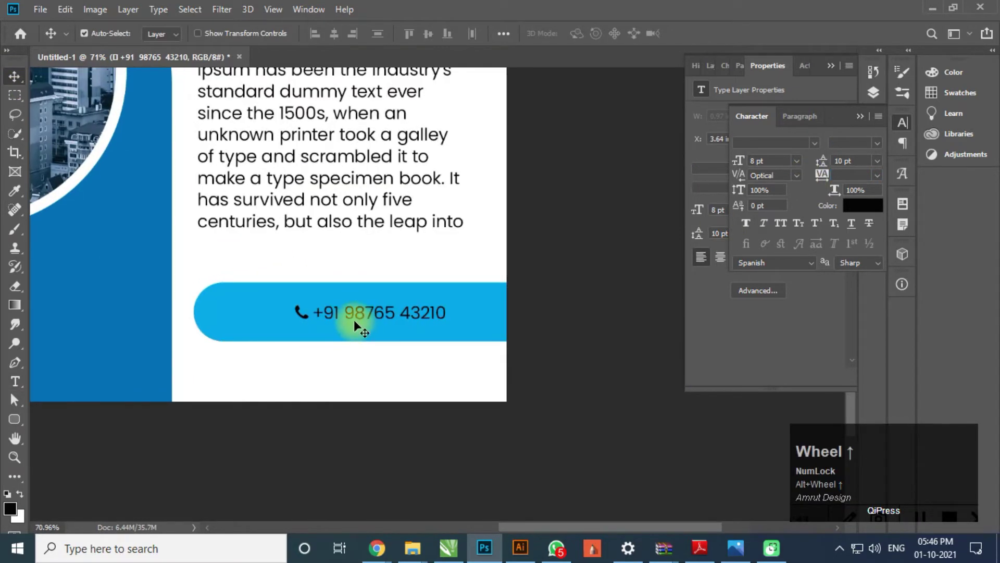
drag(338, 314, 262, 314)
key(ctrl+t)
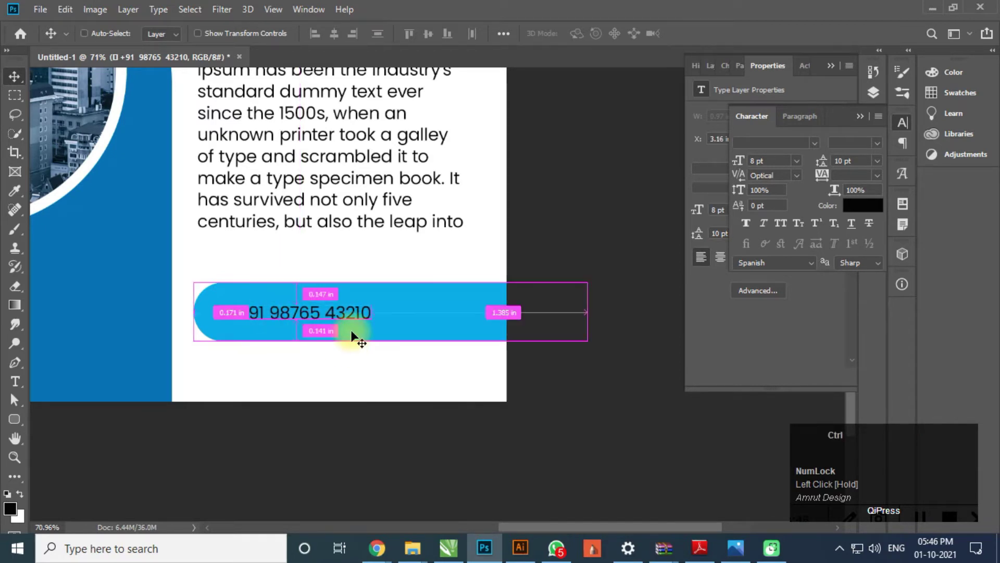
drag(379, 329, 405, 334)
drag(328, 321, 325, 310)
scroll(329, 314, up, 3)
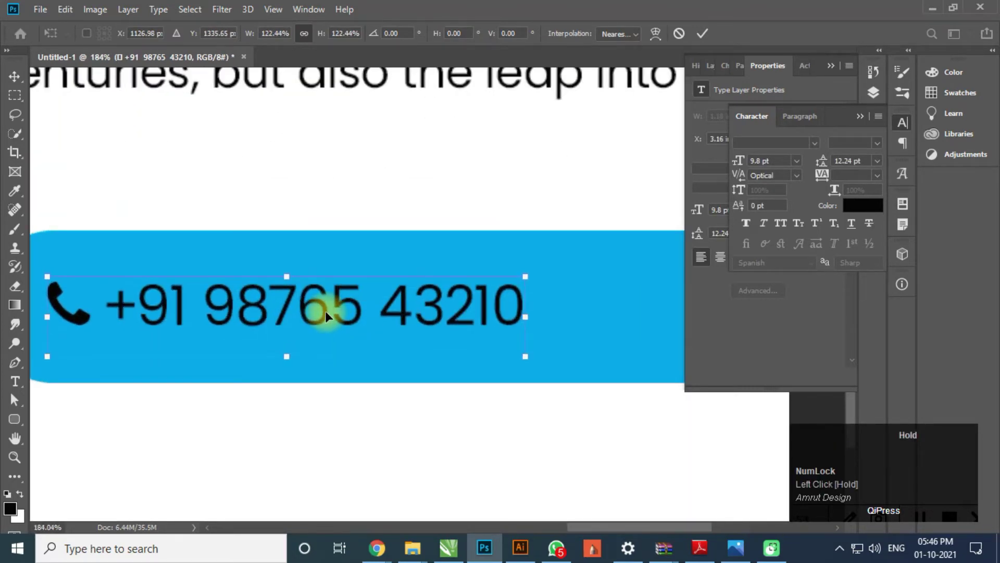
scroll(336, 338, down, 5)
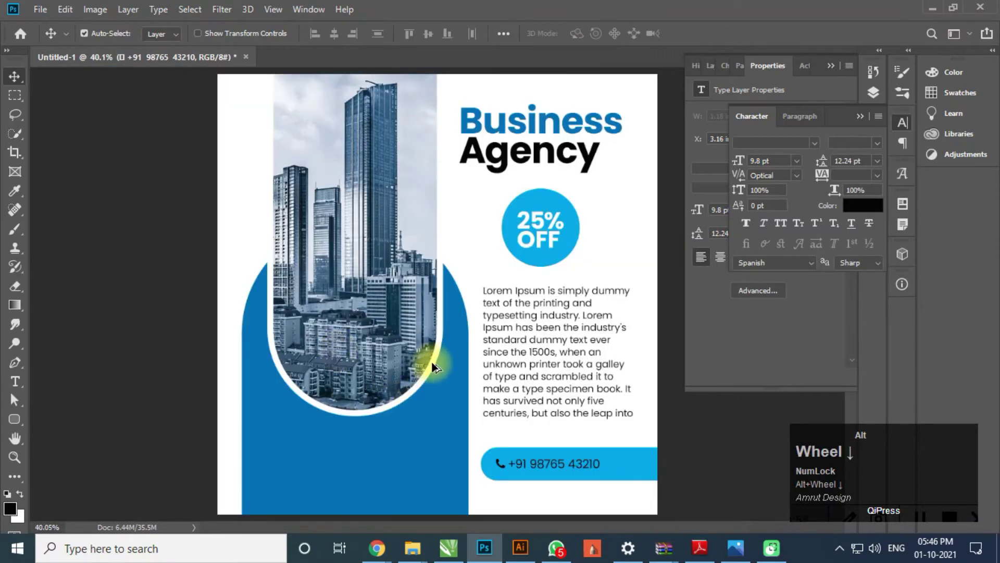
Nudge the body paragraph slightly down toward the light blue bar.
scroll(617, 473, up, 1)
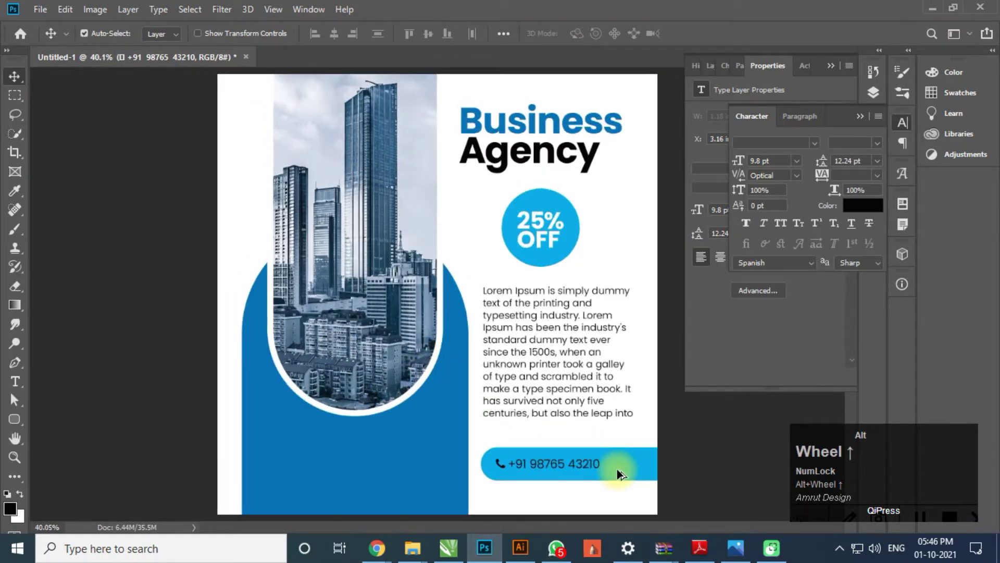
drag(572, 419, 570, 423)
scroll(502, 361, down, 4)
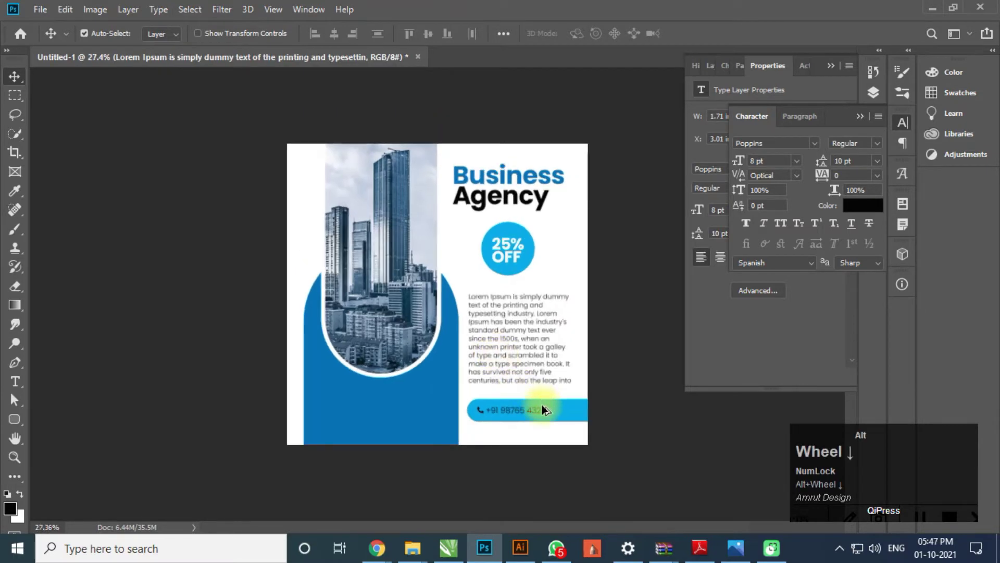
Move the city photo together with both rounded rectangles slightly toward the canvas's left edge.
click(393, 286)
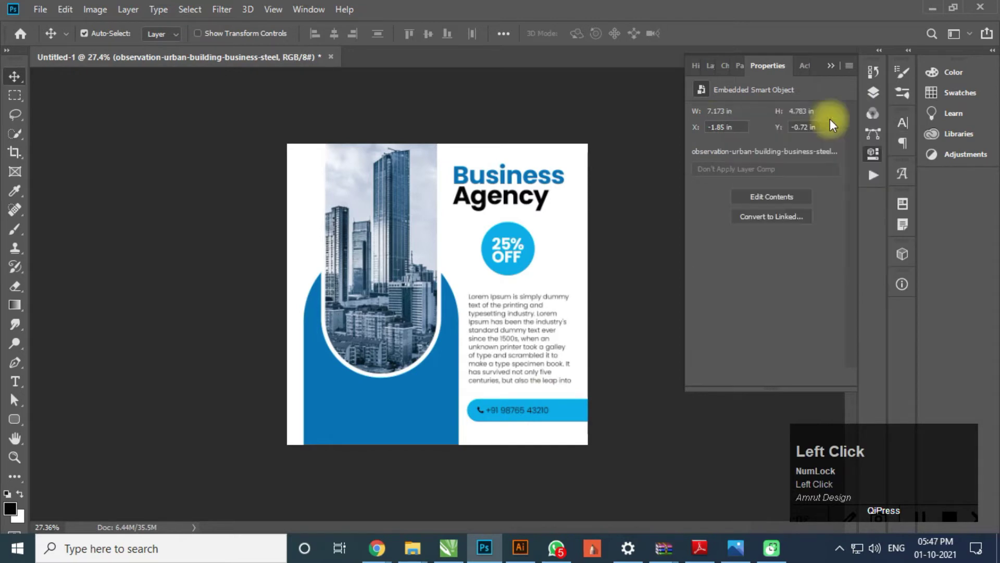
click(709, 66)
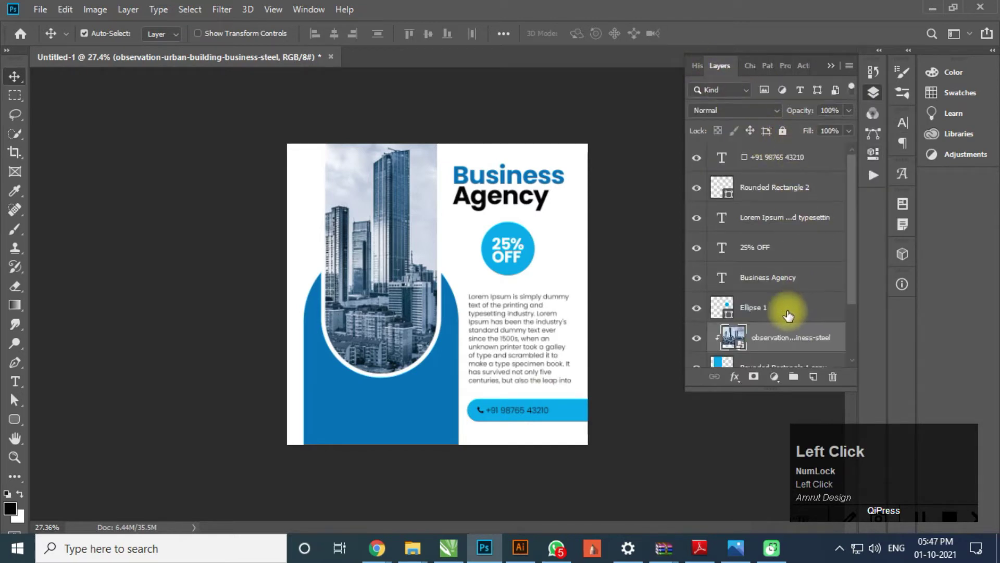
scroll(774, 269, down, 2)
ctrl+click(776, 247)
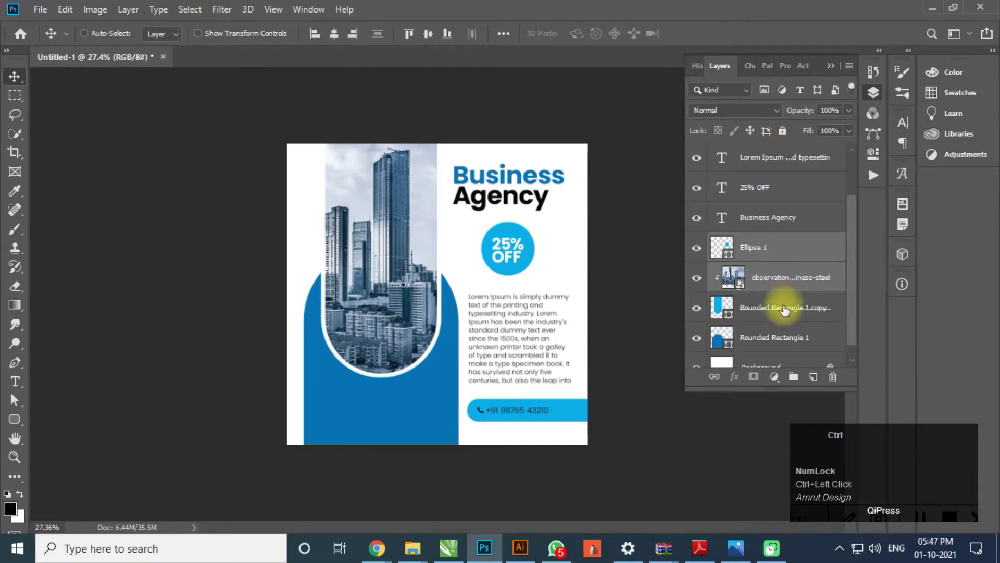
click(790, 277)
shift+click(772, 336)
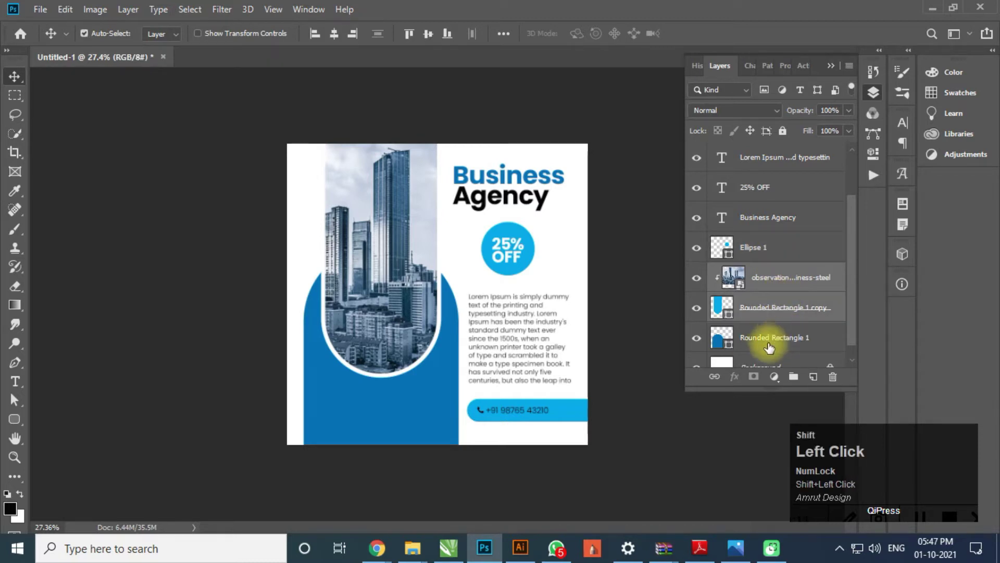
drag(401, 324, 395, 324)
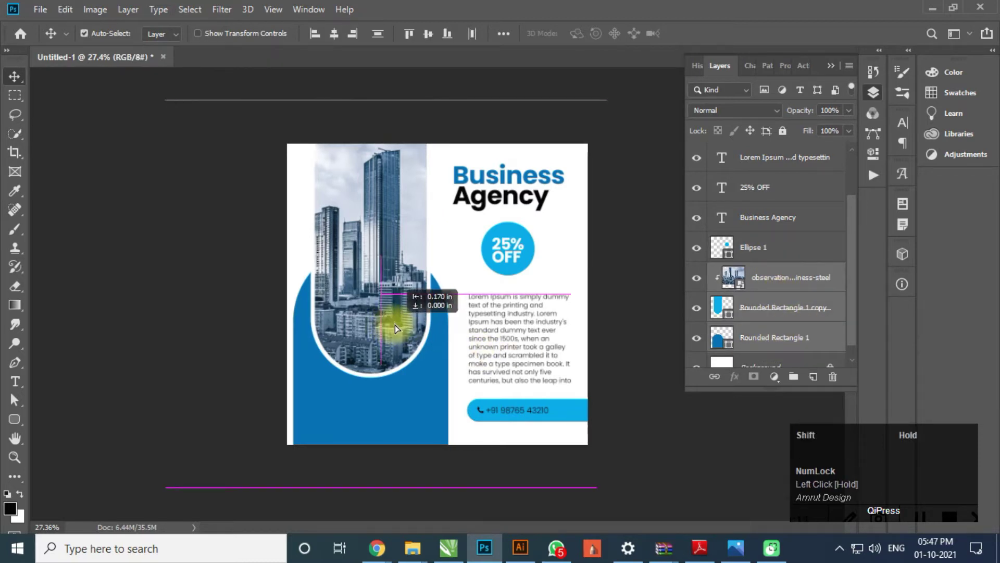
scroll(375, 430, up, 3)
scroll(375, 430, up, 4)
mouse_move(375, 430)
mouse_down()
mouse_move(407, 431)
mouse_move(394, 429)
mouse_up()
scroll(383, 371, down, 2)
scroll(383, 374, down, 3)
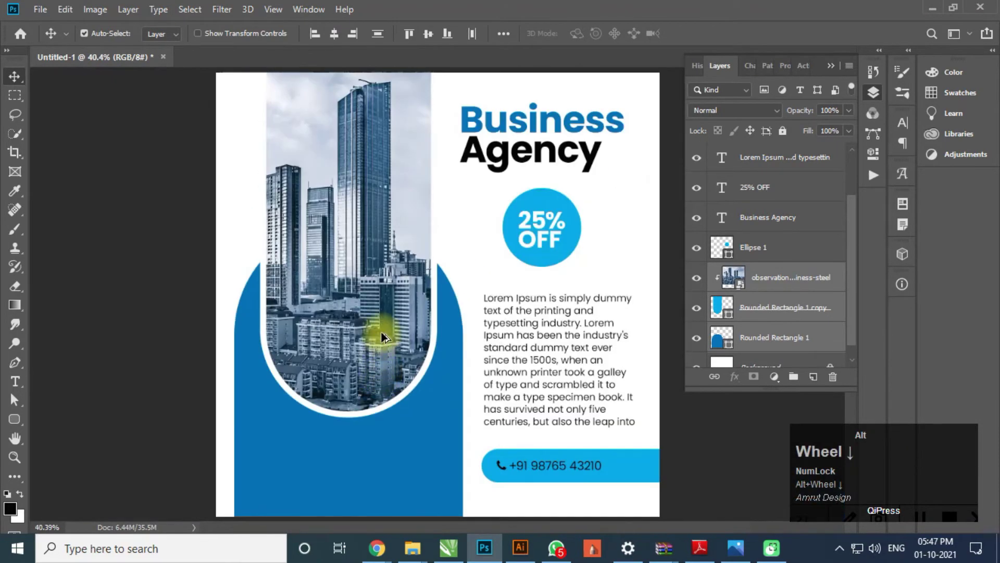
Start a new text line over the lower part of the blue arch and set its font to fontello.
scroll(367, 451, up, 8)
drag(373, 453, 382, 374)
click(15, 382)
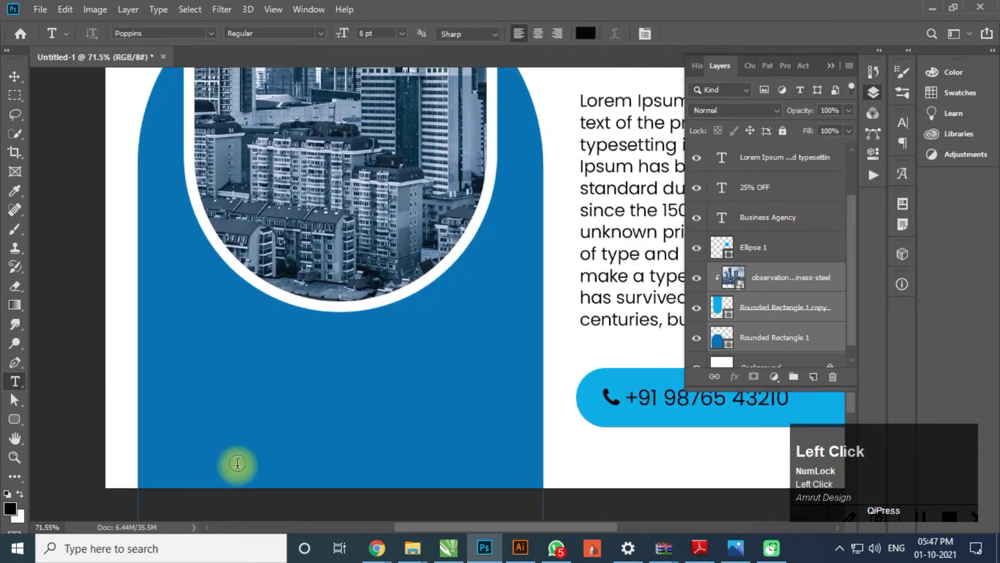
click(119, 385)
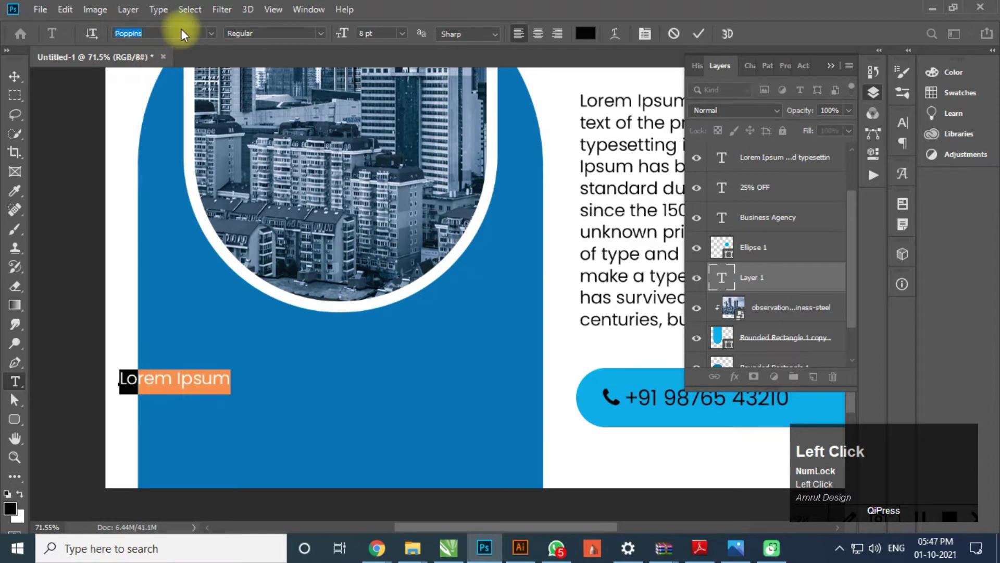
text(fon)
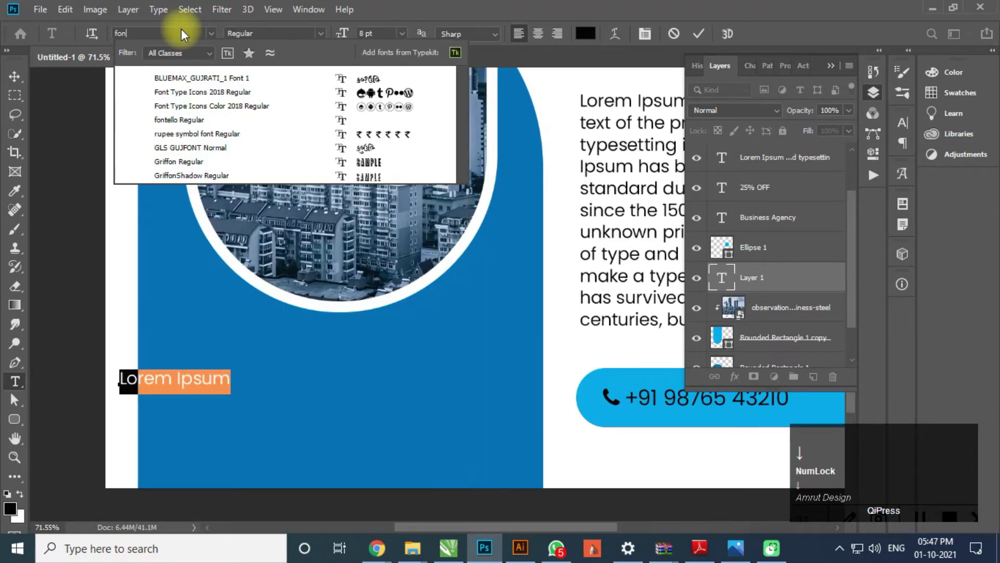
key(Down)
key(Down)
key(Down)
key(Down)
key(Return)
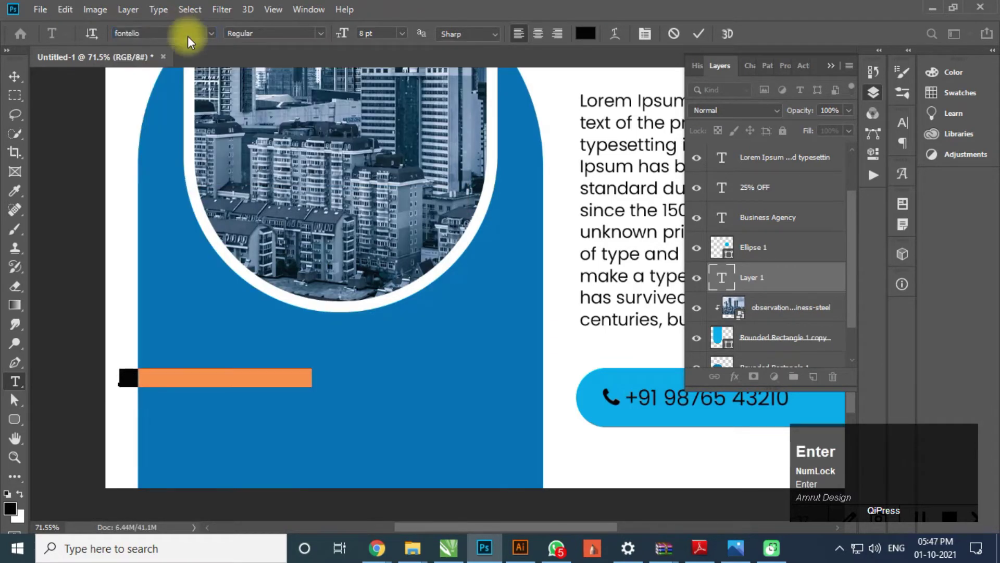
Insert the Facebook glyph in the new text line and move it inside the lower part of the blue arch.
click(902, 174)
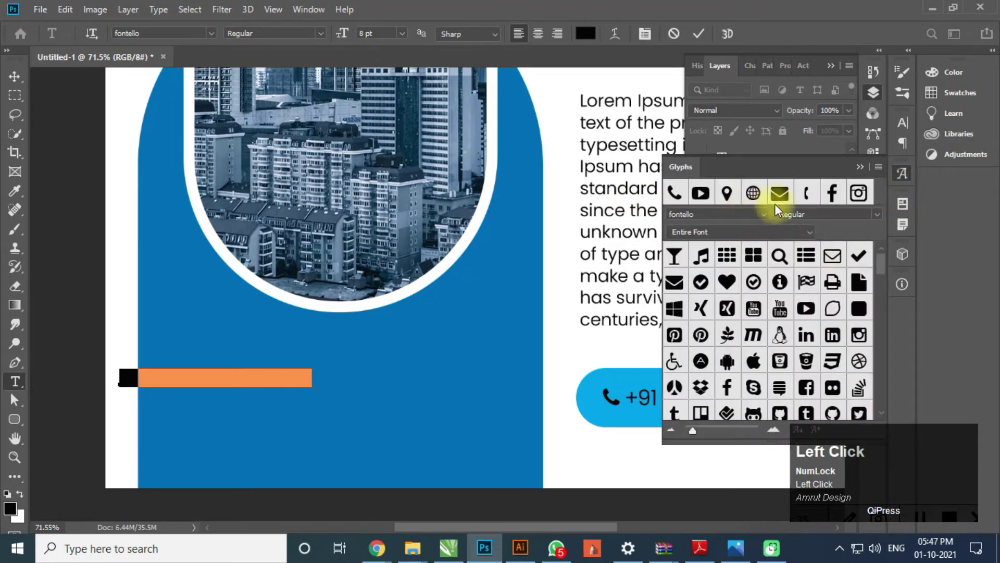
click(831, 193)
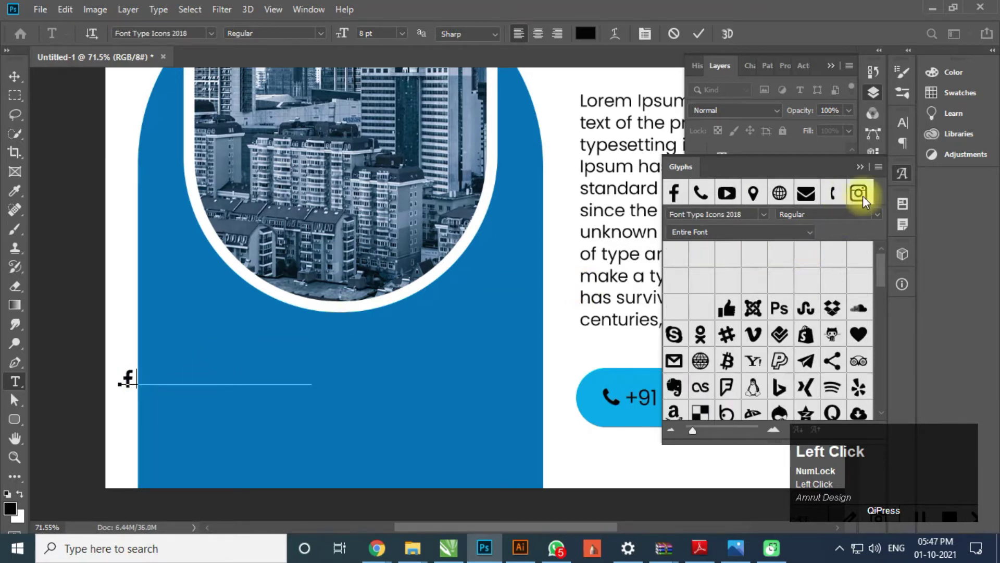
scroll(824, 344, down, 4)
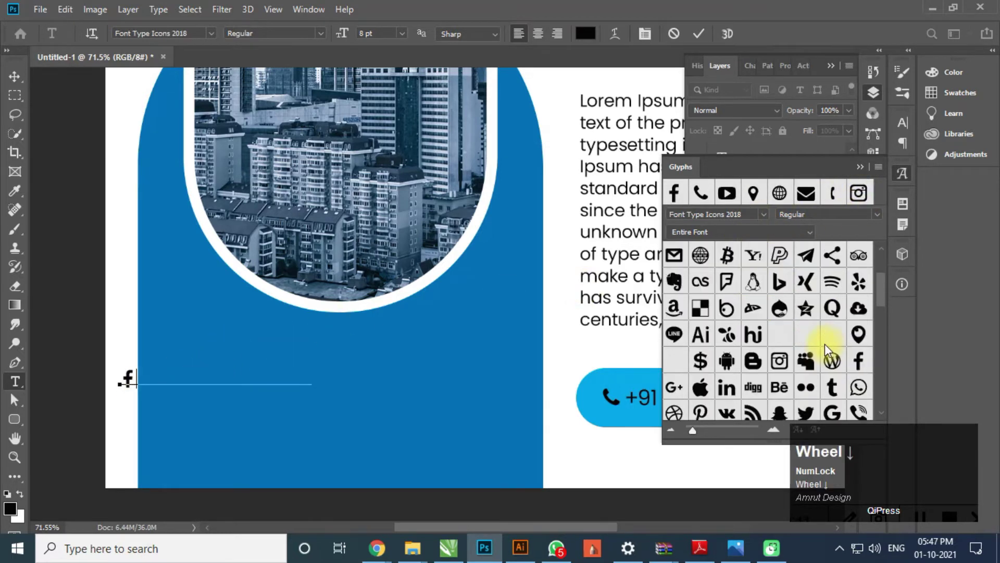
click(807, 365)
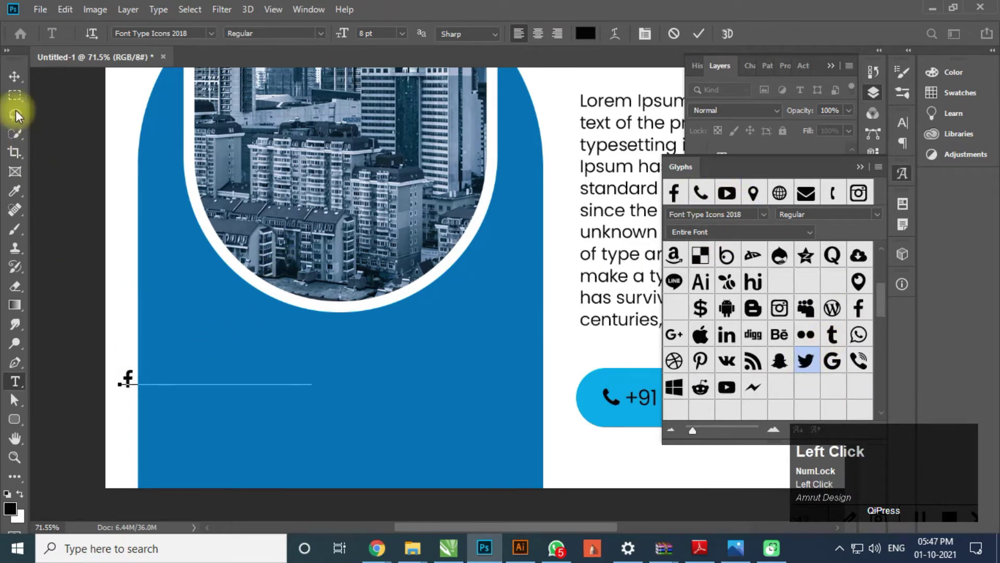
click(14, 77)
drag(125, 384, 272, 419)
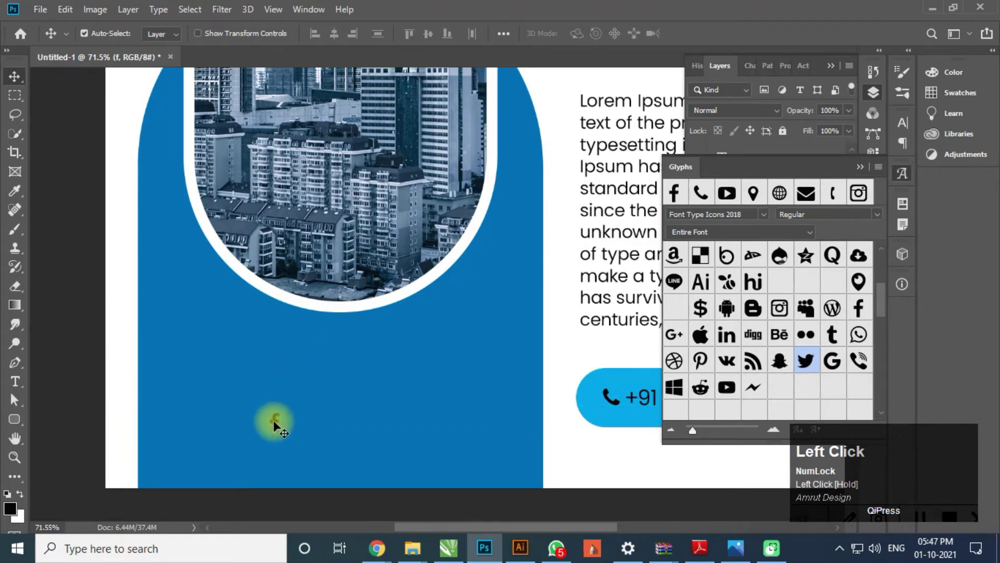
Add the Instagram, Twitter and YouTube glyphs after the Facebook icon in the same text line.
double_click(273, 420)
click(289, 427)
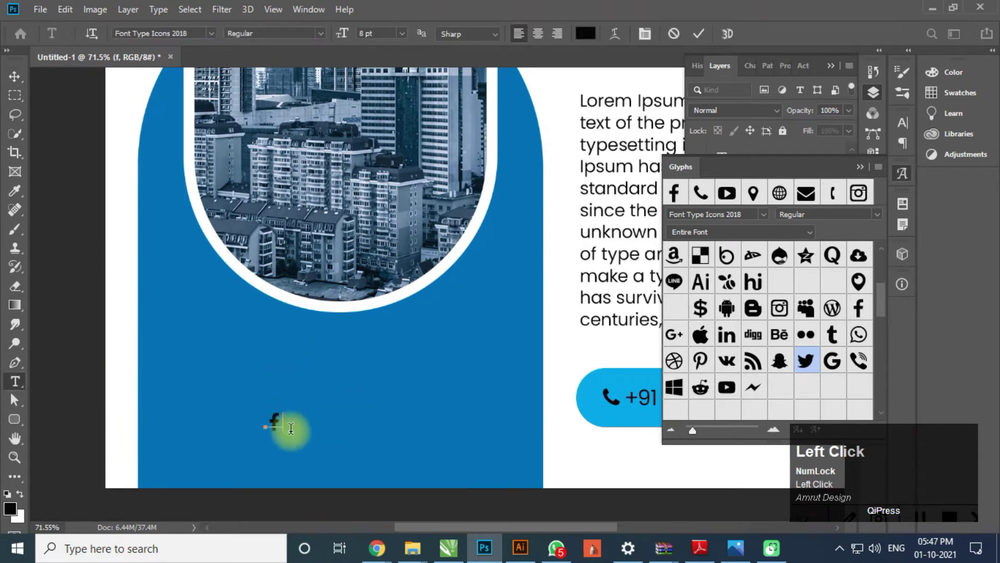
double_click(858, 193)
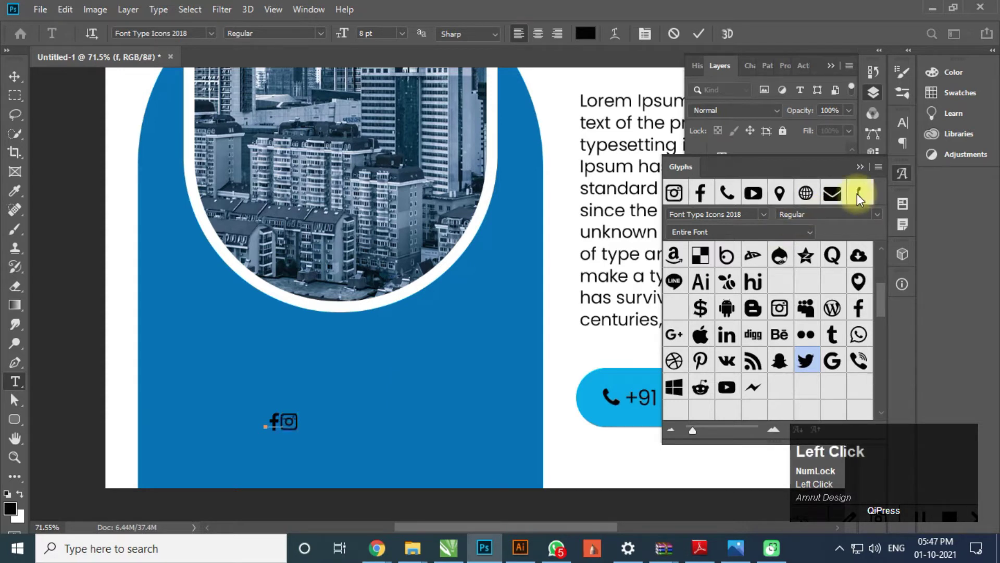
double_click(807, 361)
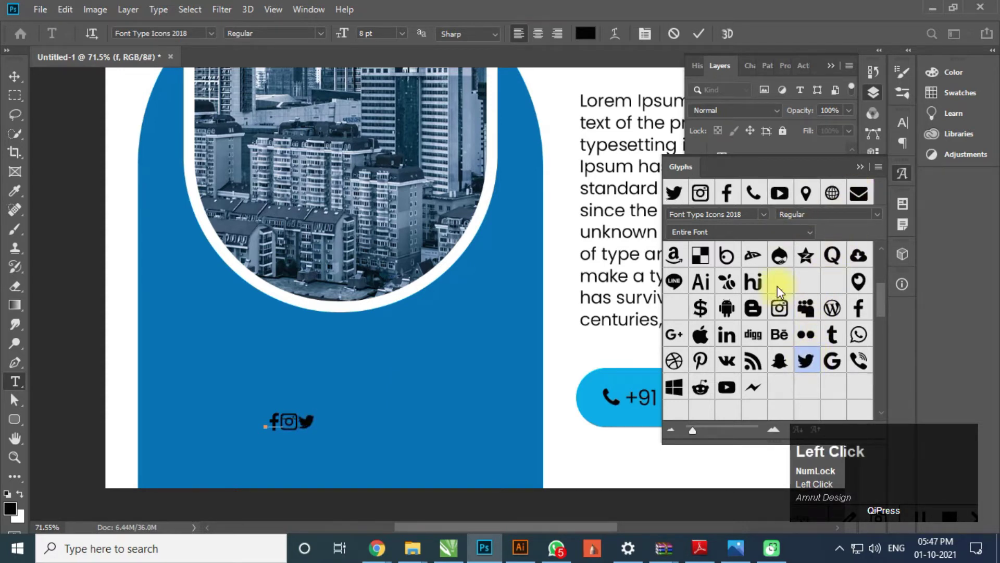
double_click(779, 194)
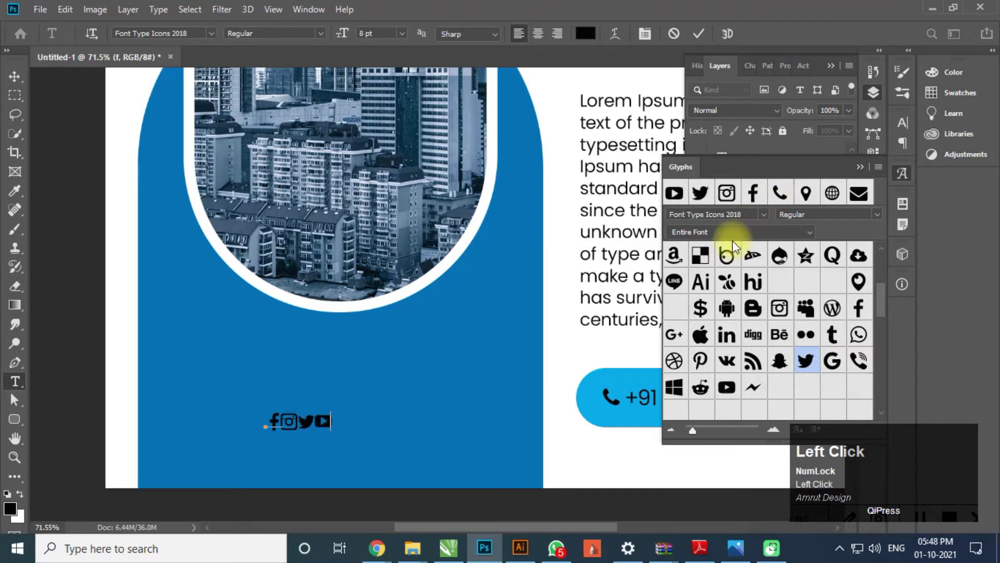
click(13, 76)
Set the tracking of the whole social icon line to 1600.
double_click(309, 416)
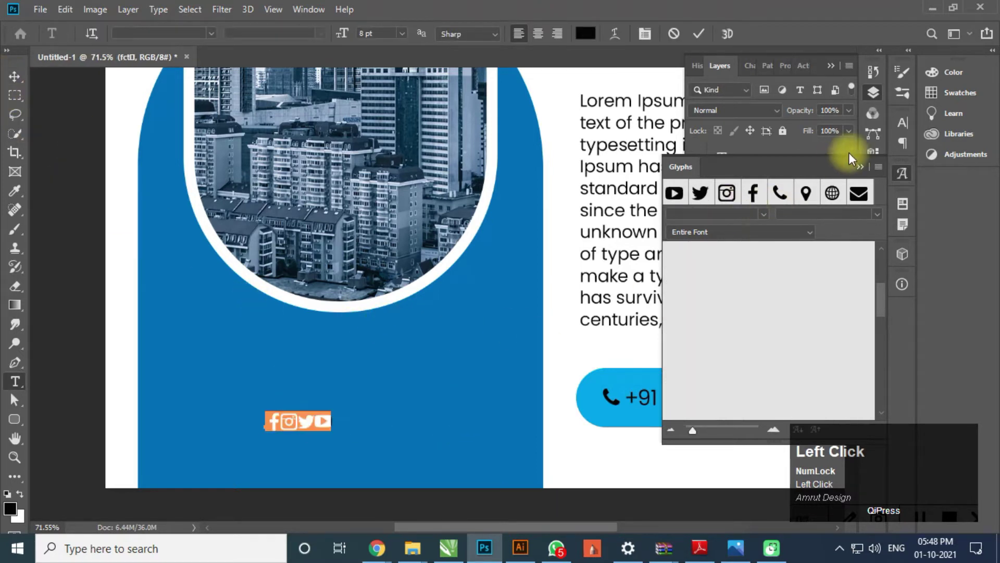
click(860, 166)
click(904, 128)
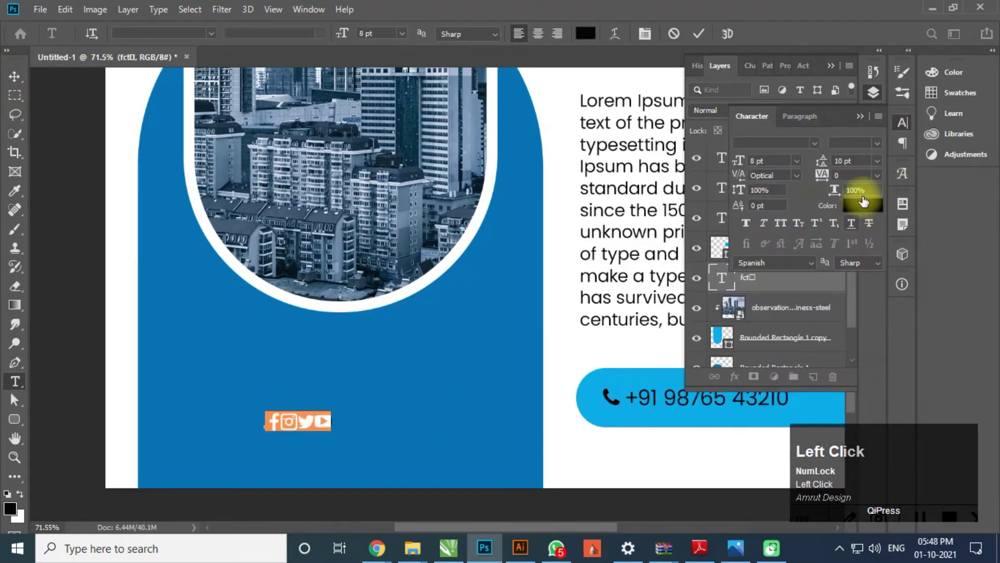
click(835, 189)
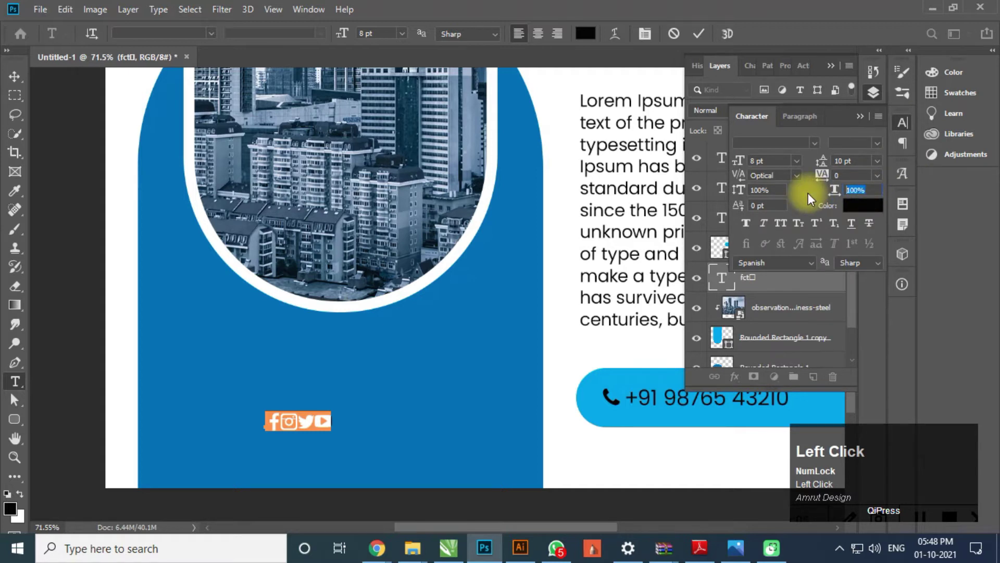
text(1600)
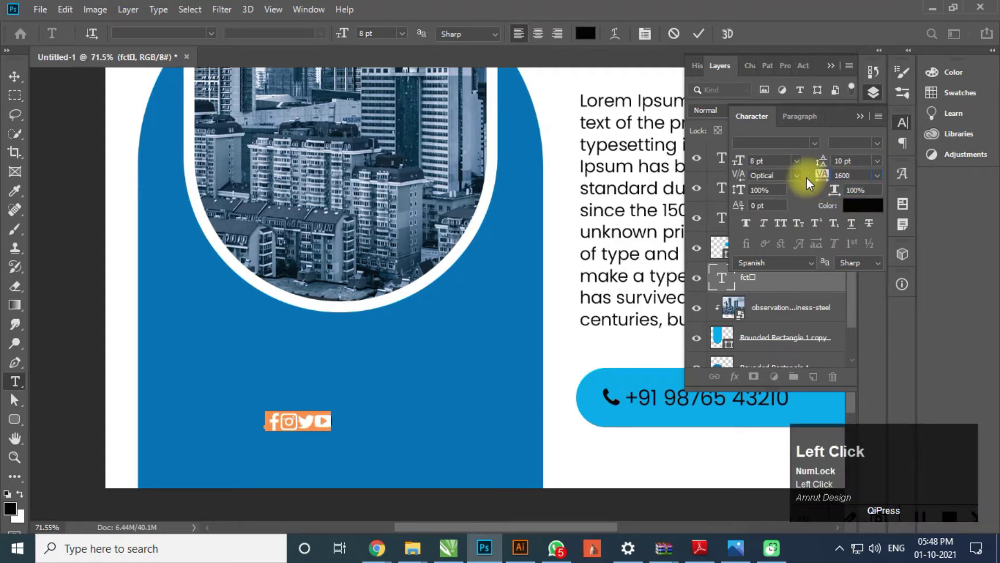
key(Tab)
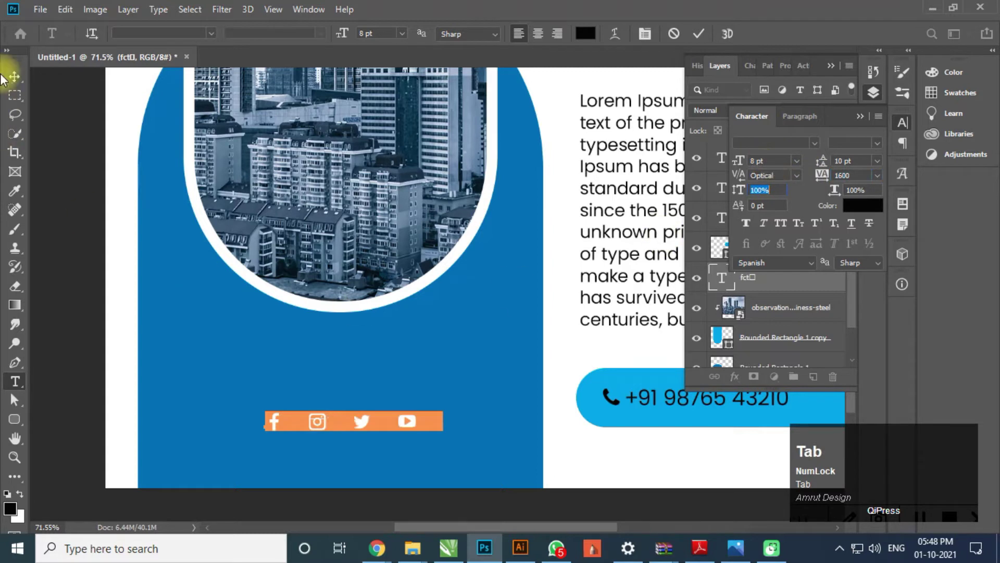
click(11, 75)
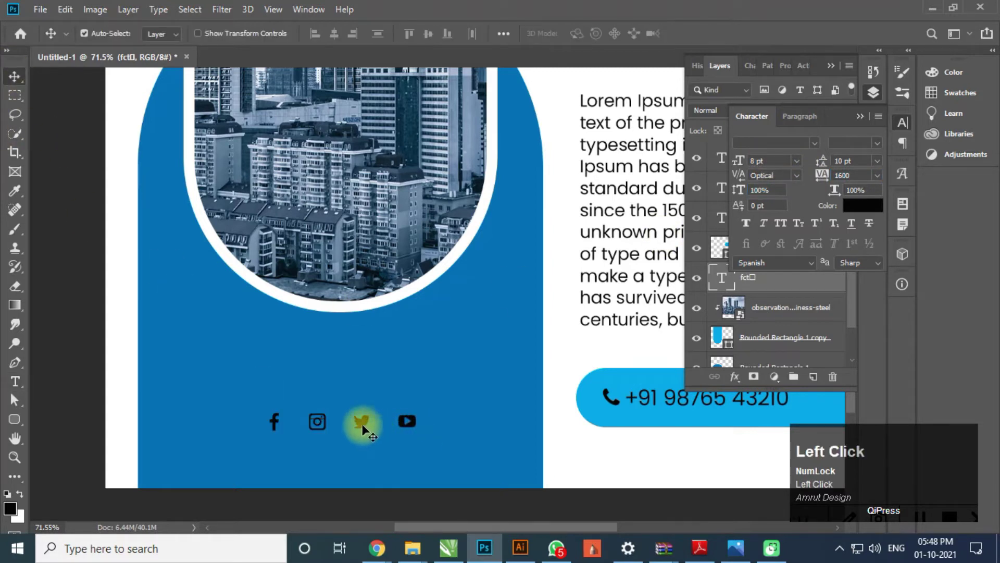
Move the social icon row down near the blue arch's bottom edge and change its colour to white.
drag(362, 423, 341, 458)
double_click(341, 458)
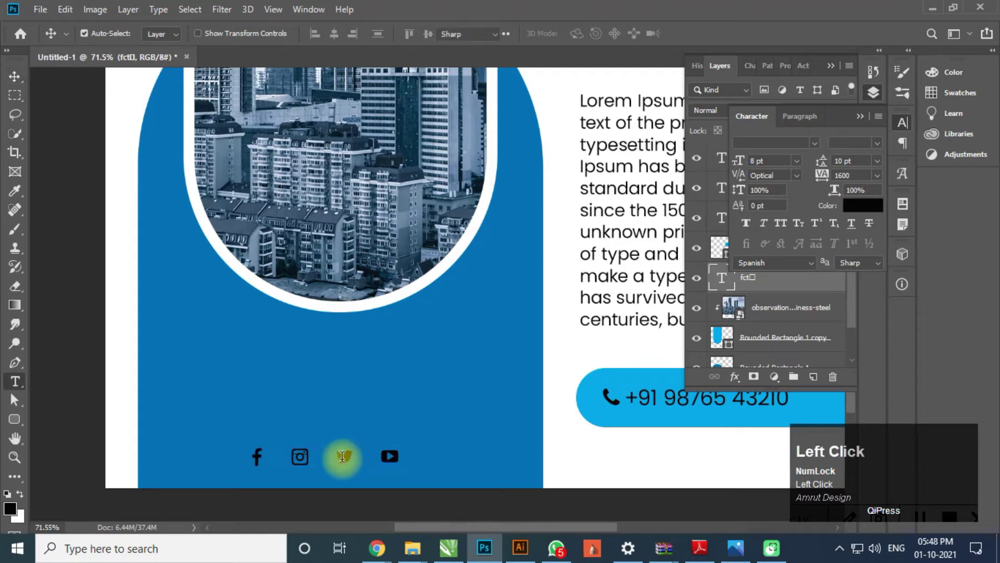
click(584, 32)
drag(615, 200, 604, 194)
click(933, 191)
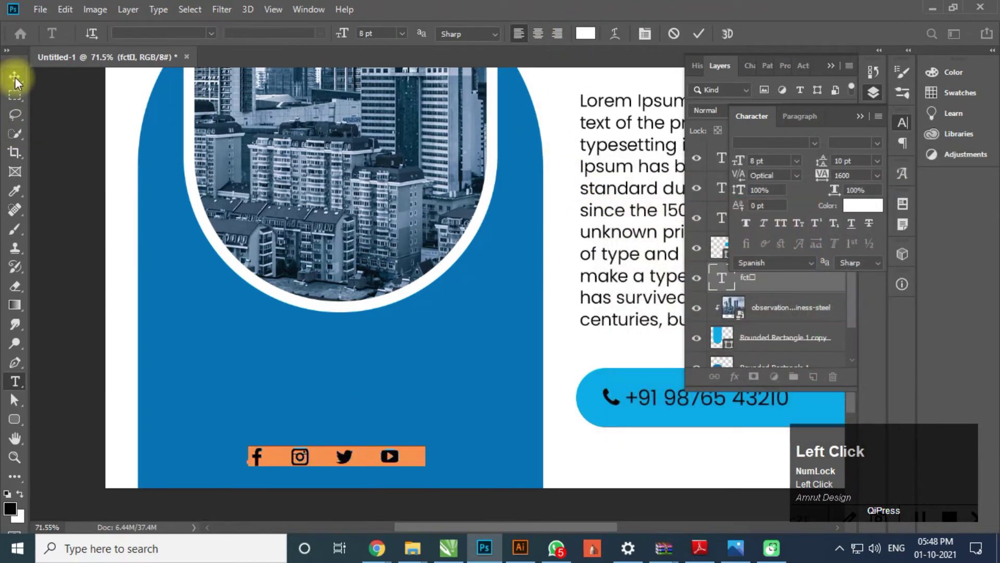
click(14, 77)
Nudge the social icon row slightly upward inside the blue arch.
alt+scroll(264, 335, down, 3)
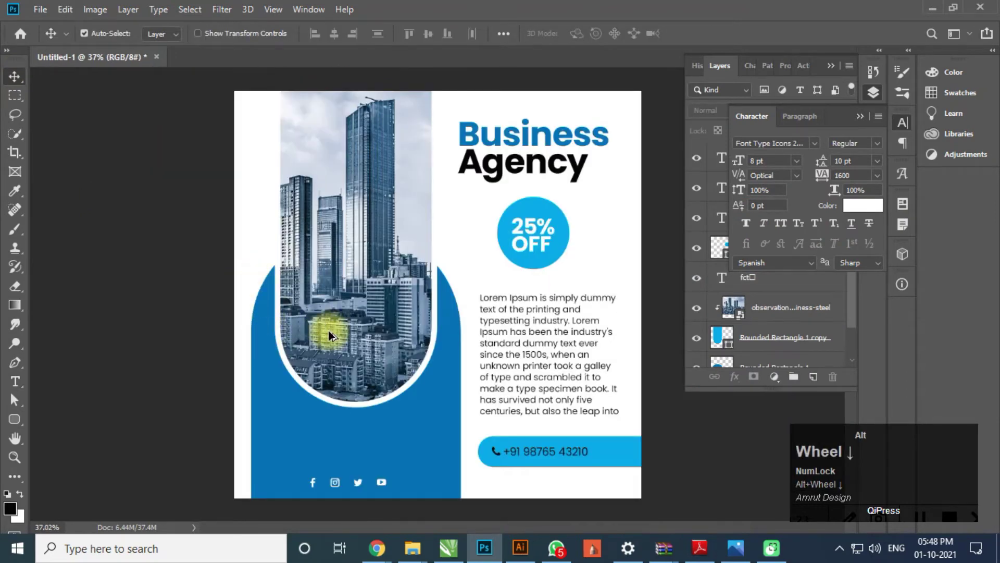
alt+scroll(331, 364, down, 1)
alt+scroll(365, 486, up, 9)
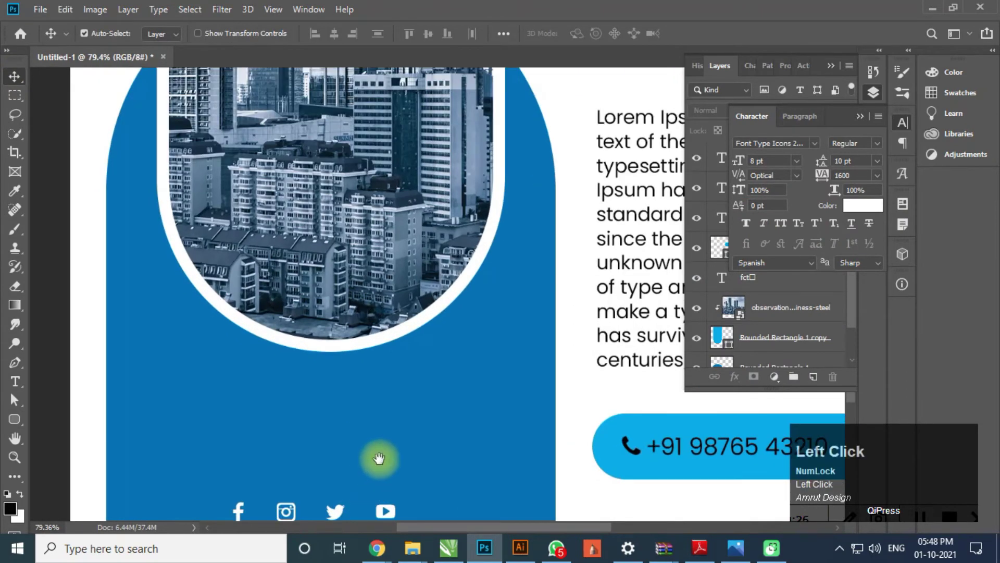
drag(379, 457, 367, 393)
click(324, 448)
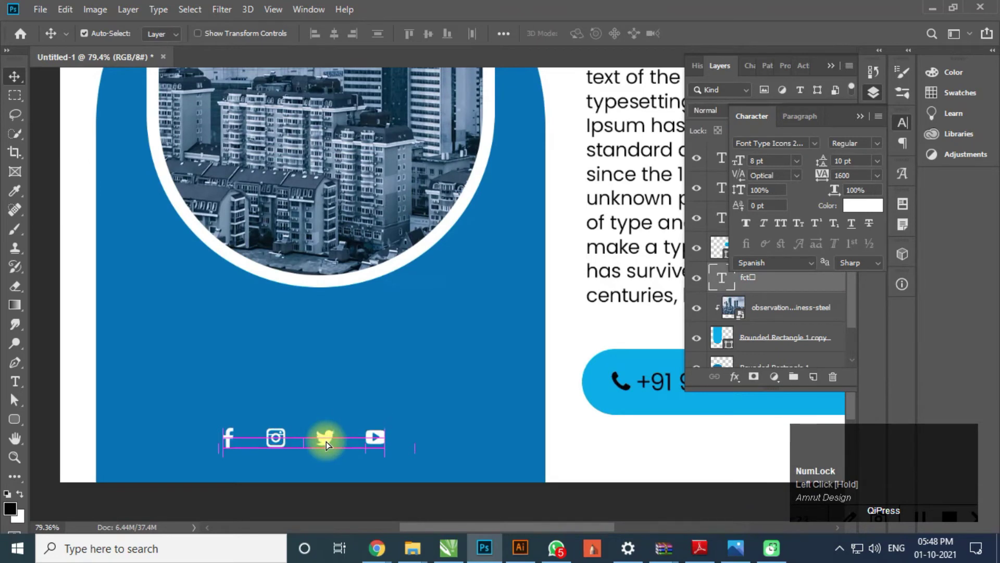
Move the social icon row to the white area below the phone bar and change its colour to black.
alt+scroll(326, 442, down, 3)
alt+scroll(344, 443, down, 1)
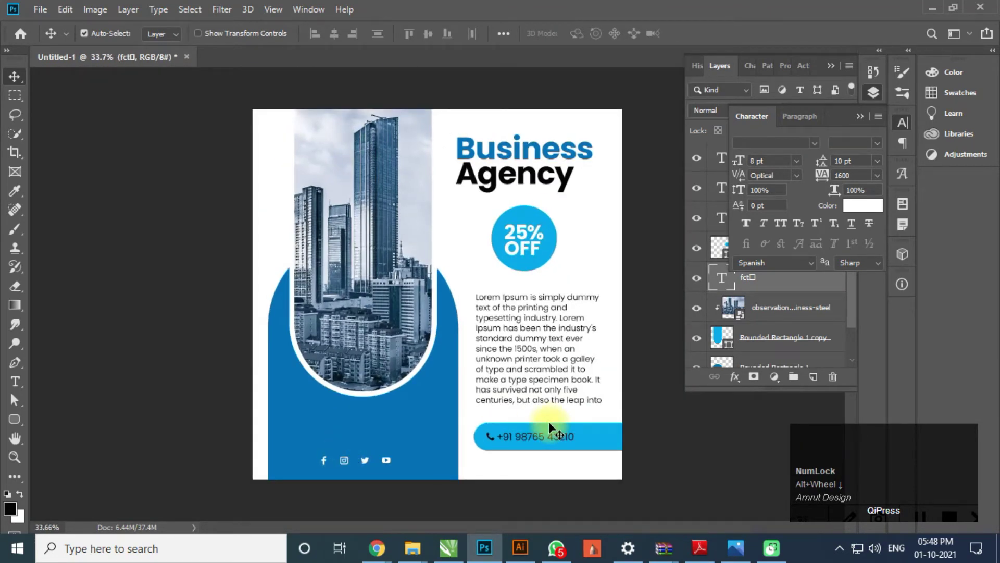
alt+scroll(474, 389, down, 2)
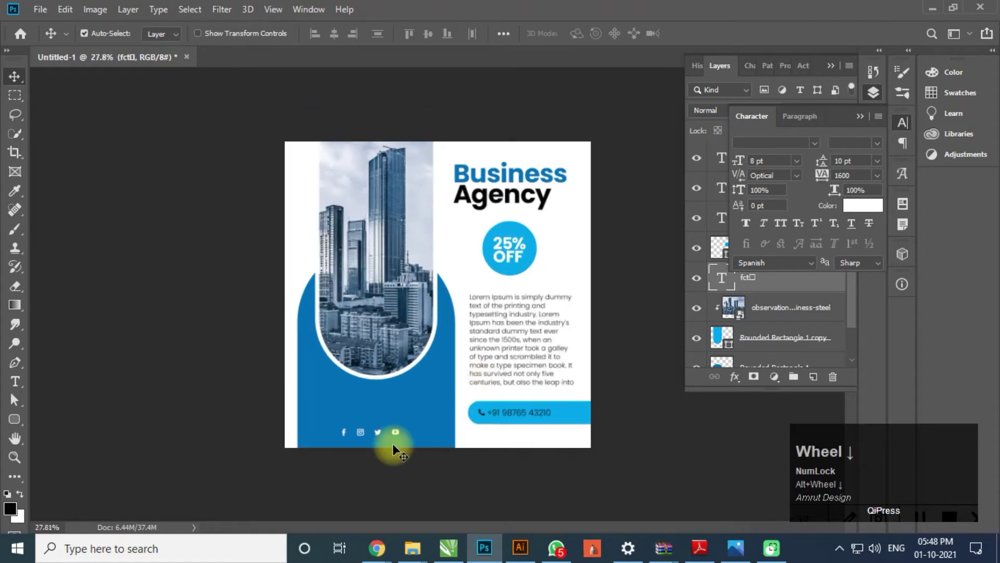
drag(383, 430, 558, 436)
double_click(558, 435)
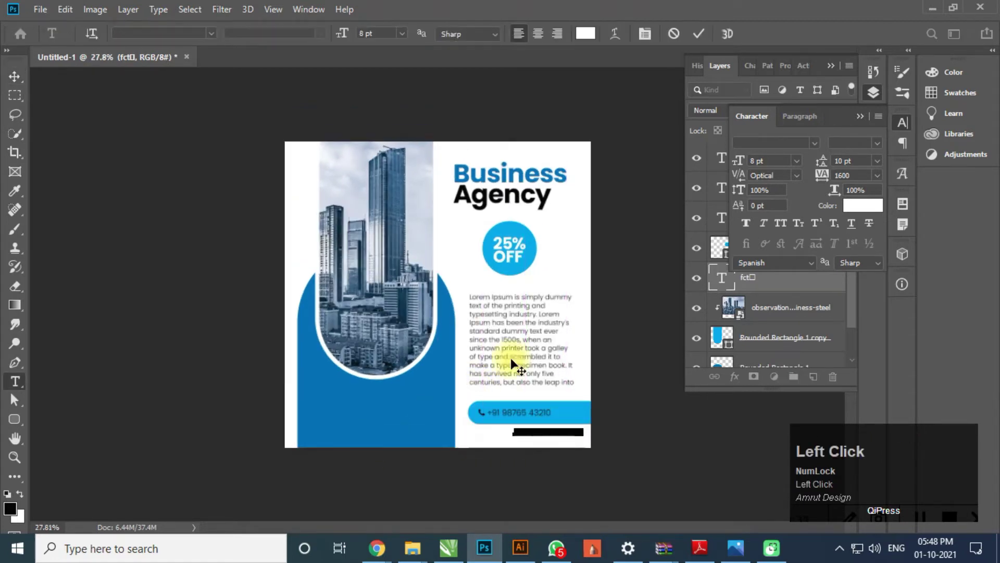
click(592, 36)
drag(661, 217, 817, 392)
click(945, 190)
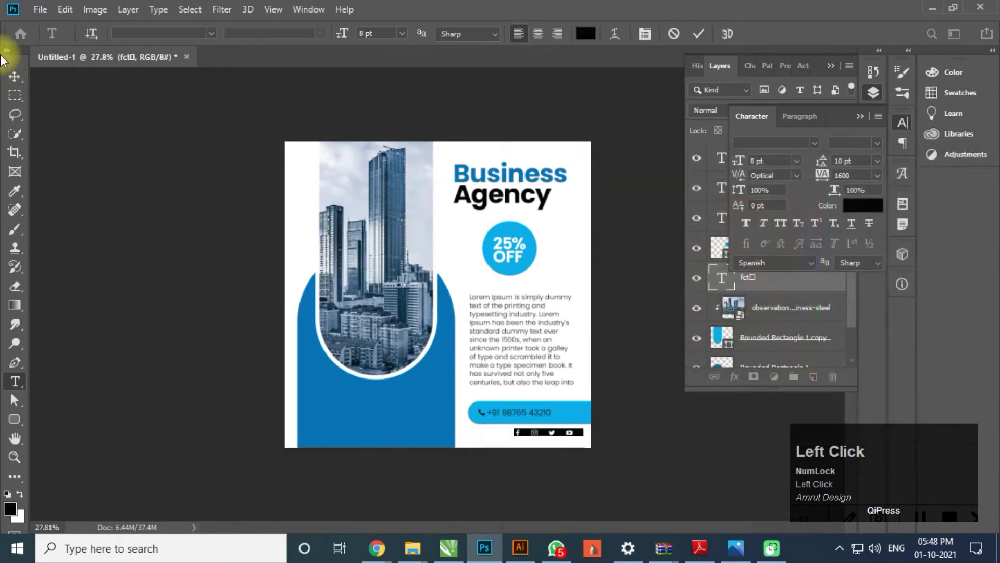
click(15, 76)
scroll(521, 445, up, 3)
drag(536, 448, 443, 320)
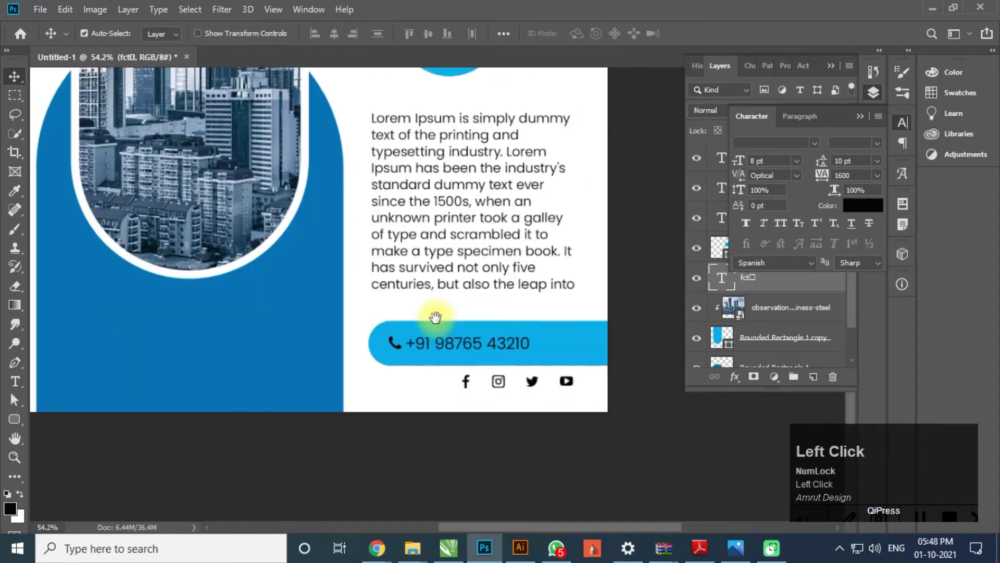
Align the social icon row under the start of the phone bar, and nudge the bar with its number slightly upward.
drag(465, 383, 383, 391)
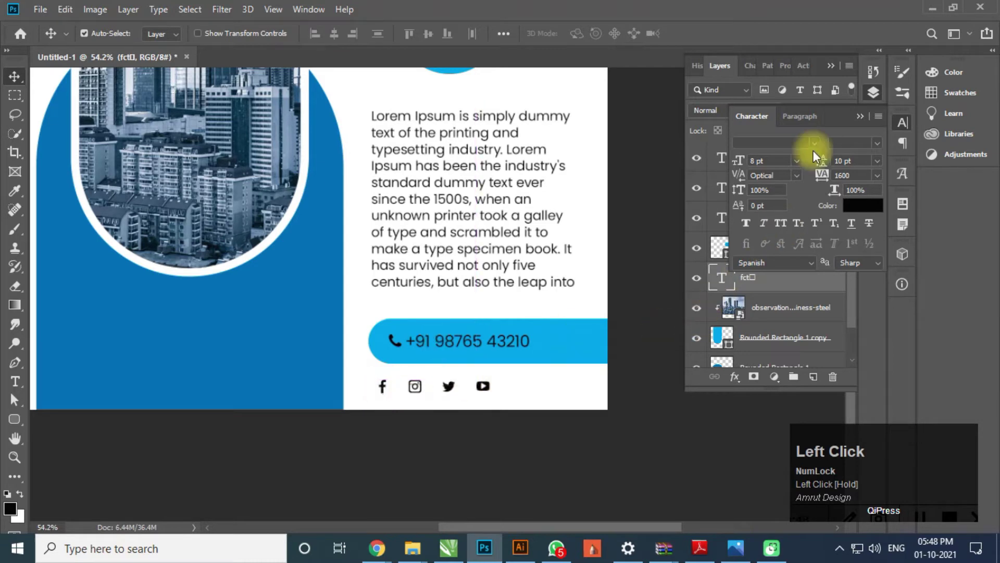
click(860, 113)
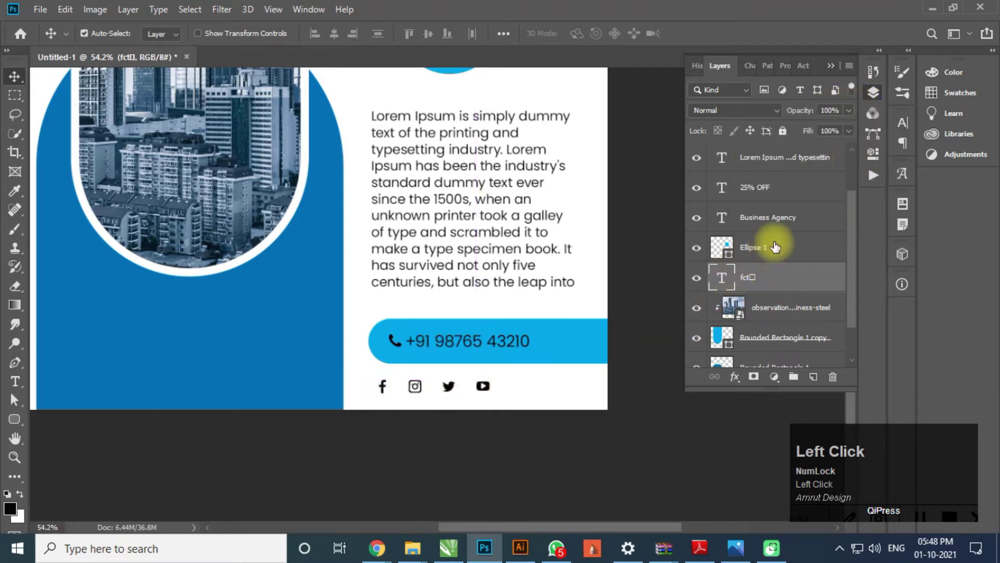
scroll(774, 248, up, 2)
click(782, 189)
ctrl+click(813, 157)
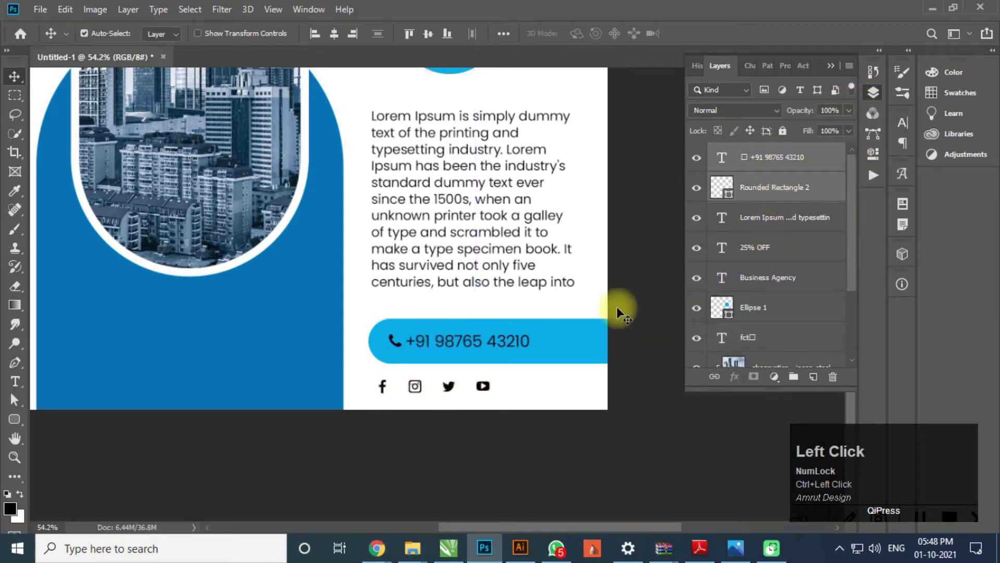
drag(573, 341, 574, 334)
scroll(543, 360, down, 3)
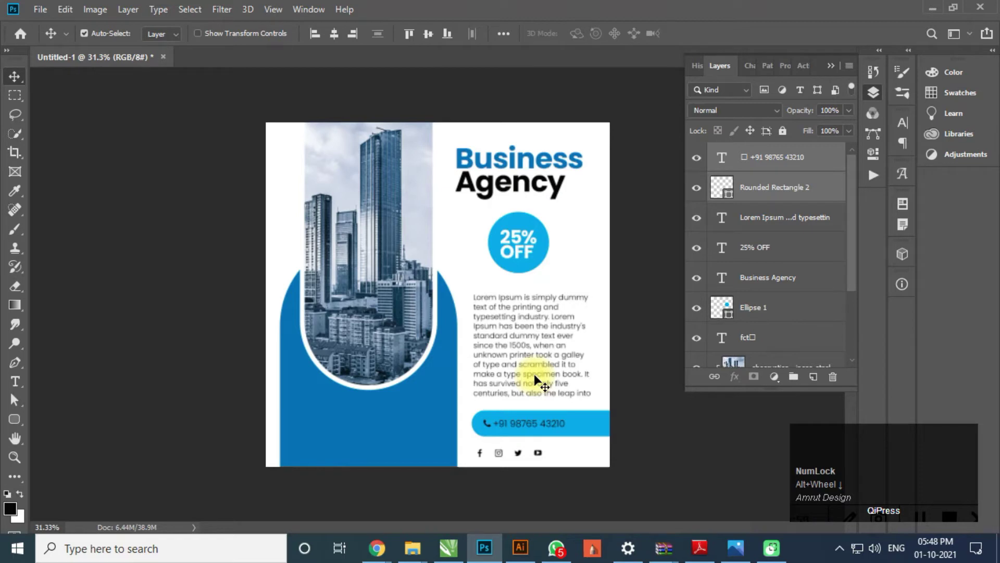
scroll(535, 376, down, 1)
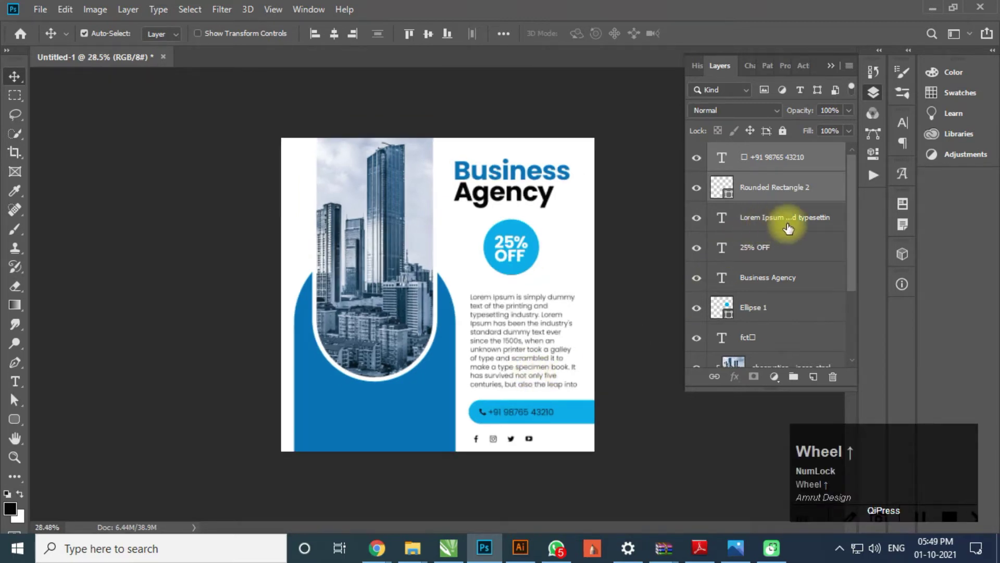
Group all layers except Background and name the group Post 1.
scroll(787, 230, down, 3)
click(797, 323)
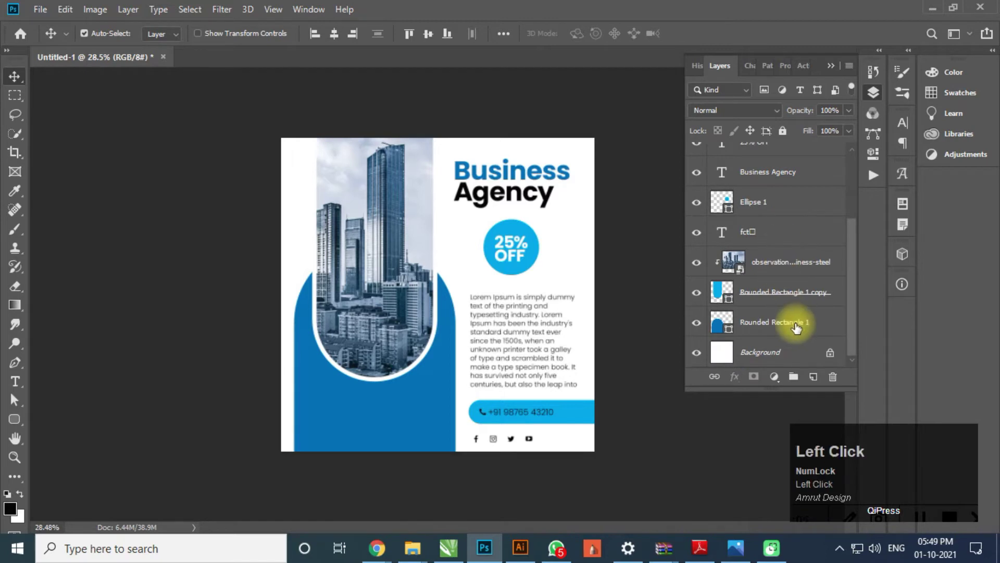
scroll(797, 326, up, 3)
shift+click(779, 165)
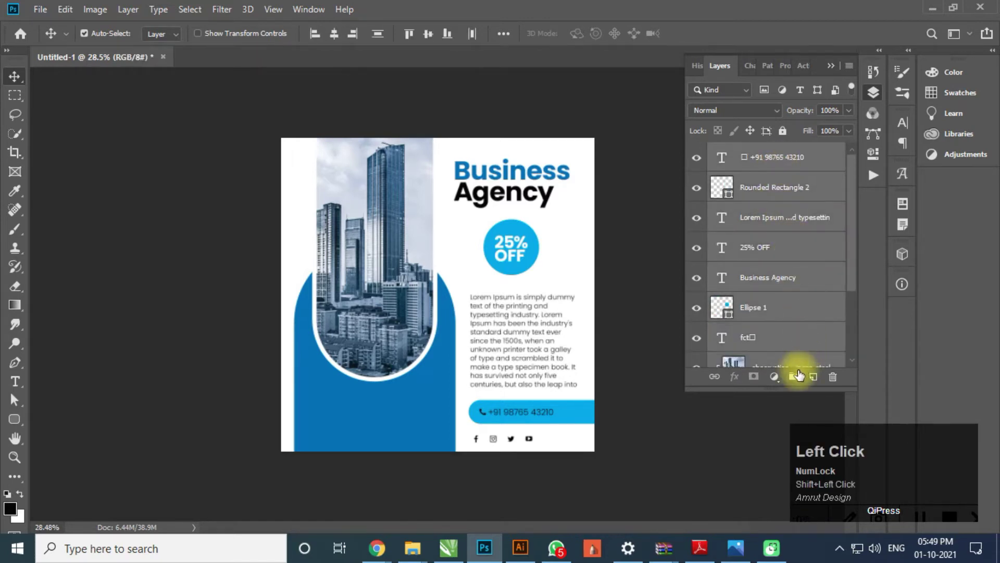
click(793, 376)
double_click(761, 152)
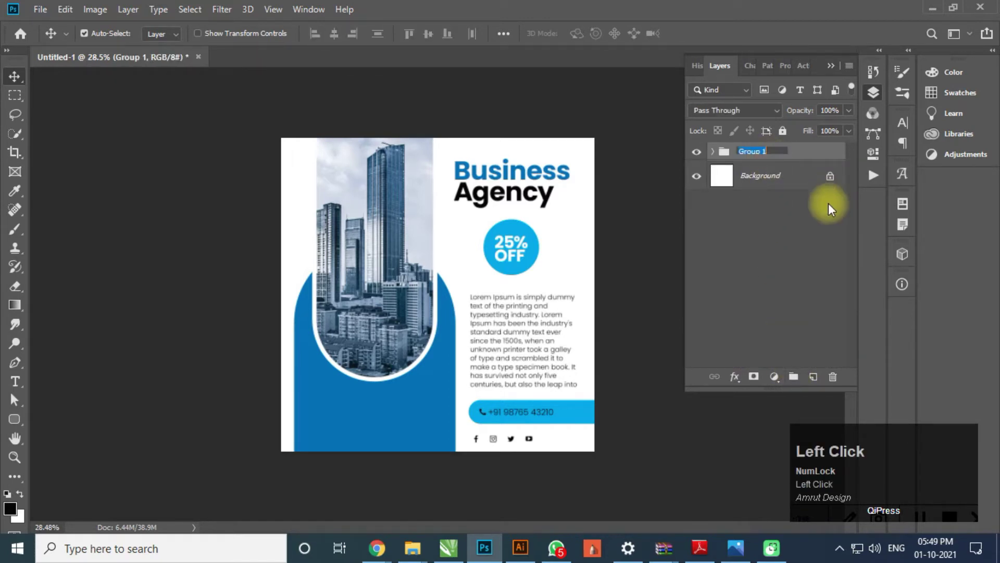
text(Po)
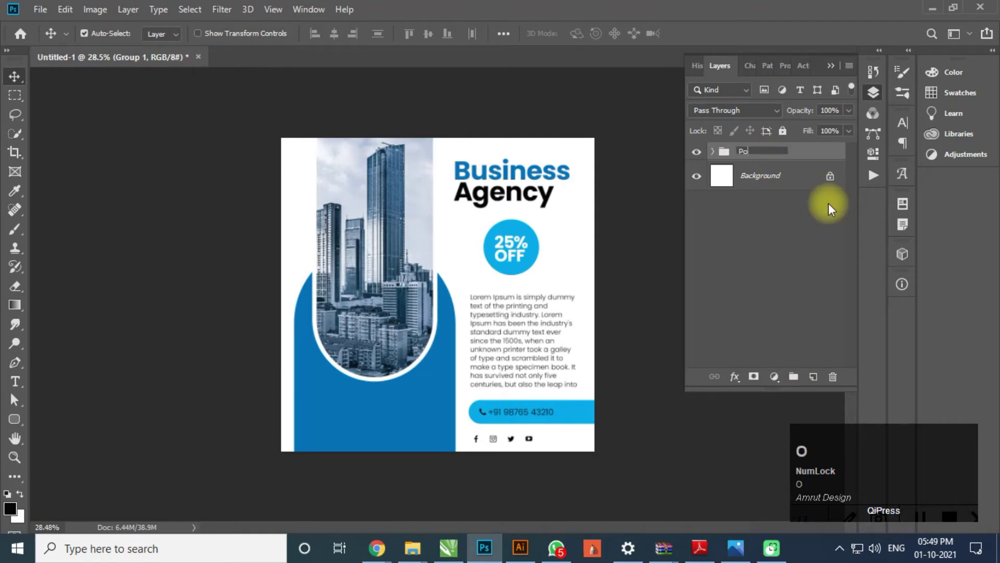
text(st 1)
click(828, 208)
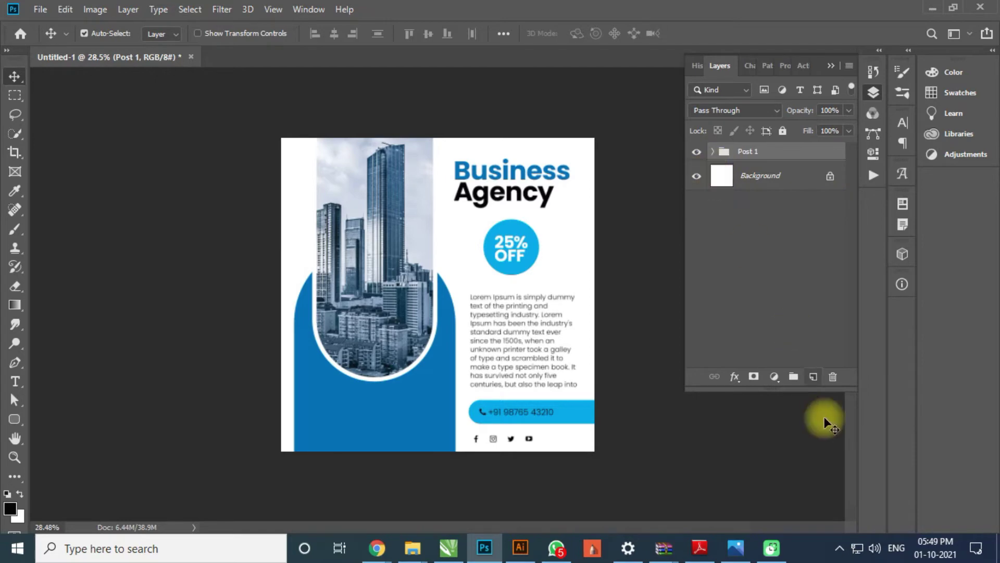
Hide the Post 1 group and deselect it to leave the canvas blank for a new design.
click(912, 521)
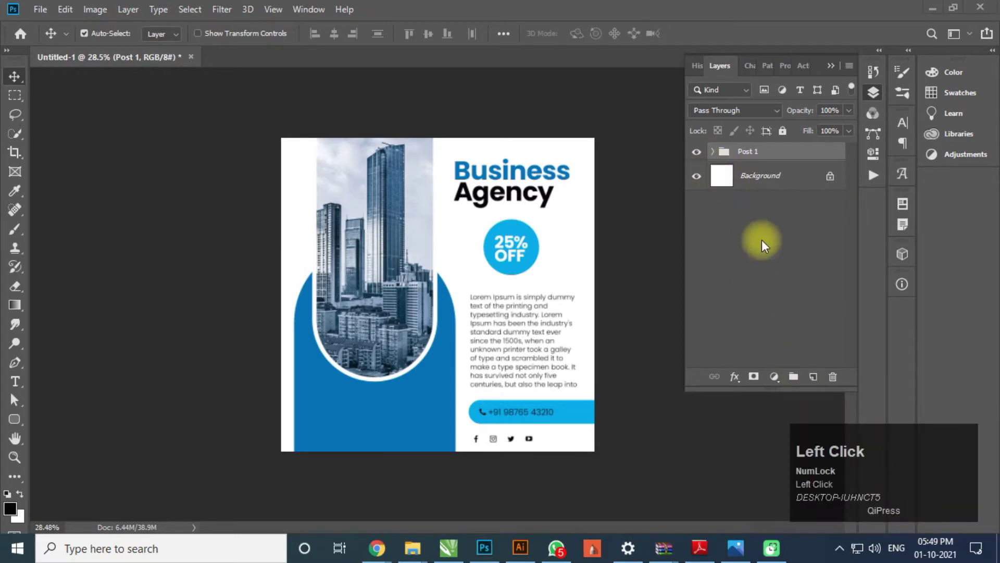
click(697, 152)
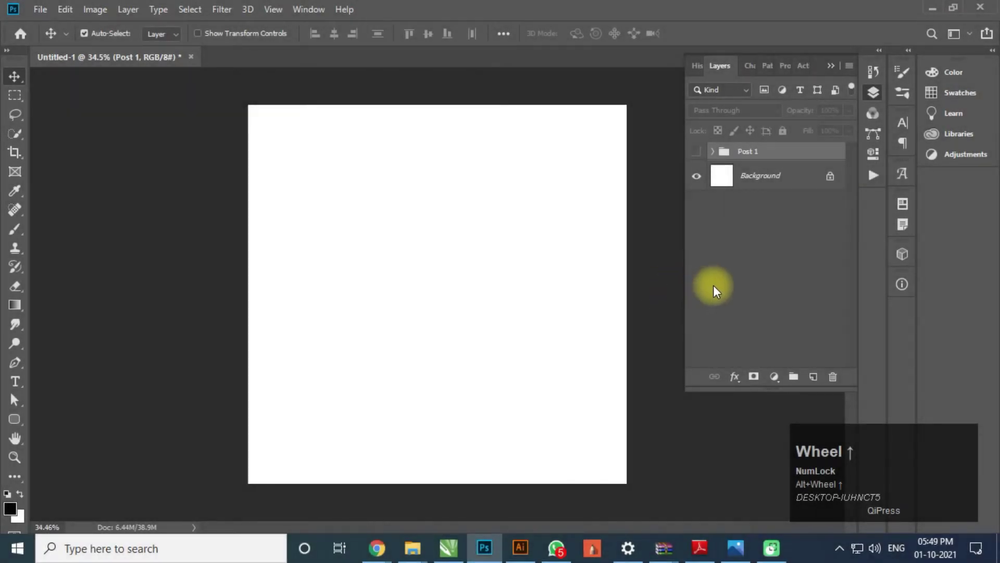
click(537, 293)
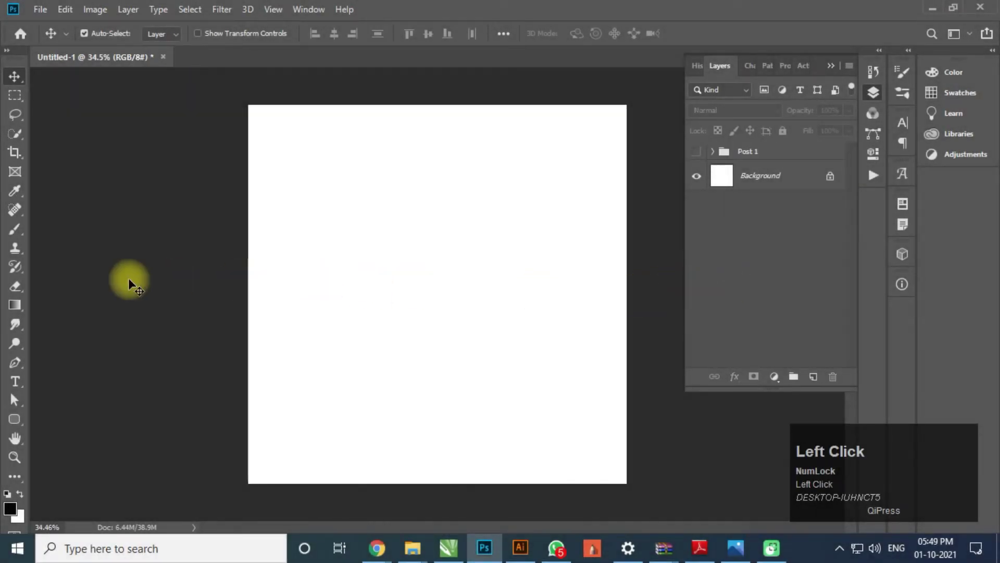
Draw a blue rounded rectangle about 816 x 938 px over the canvas's upper-right corner, extending beyond its top edge.
click(15, 419)
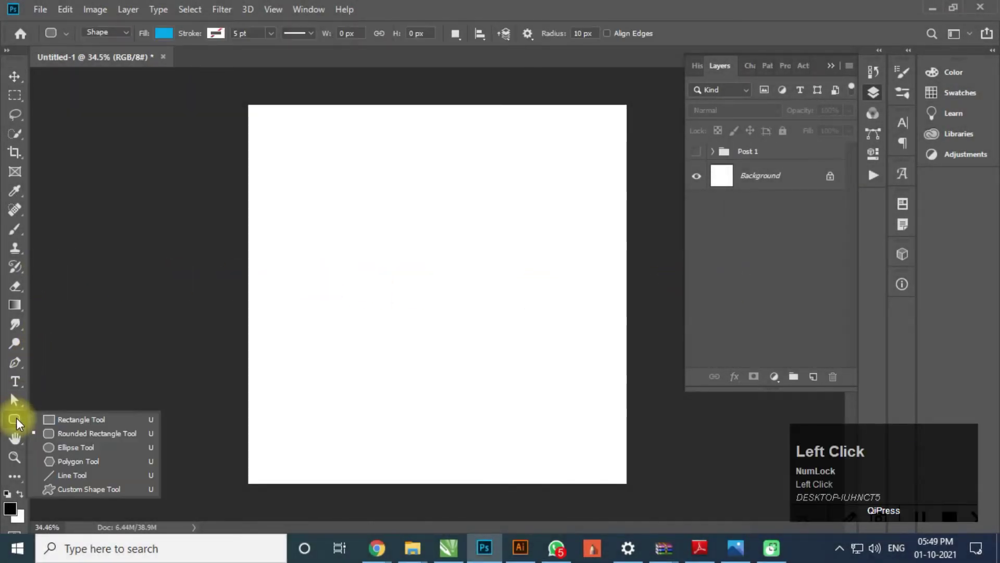
click(93, 433)
drag(424, 84, 631, 320)
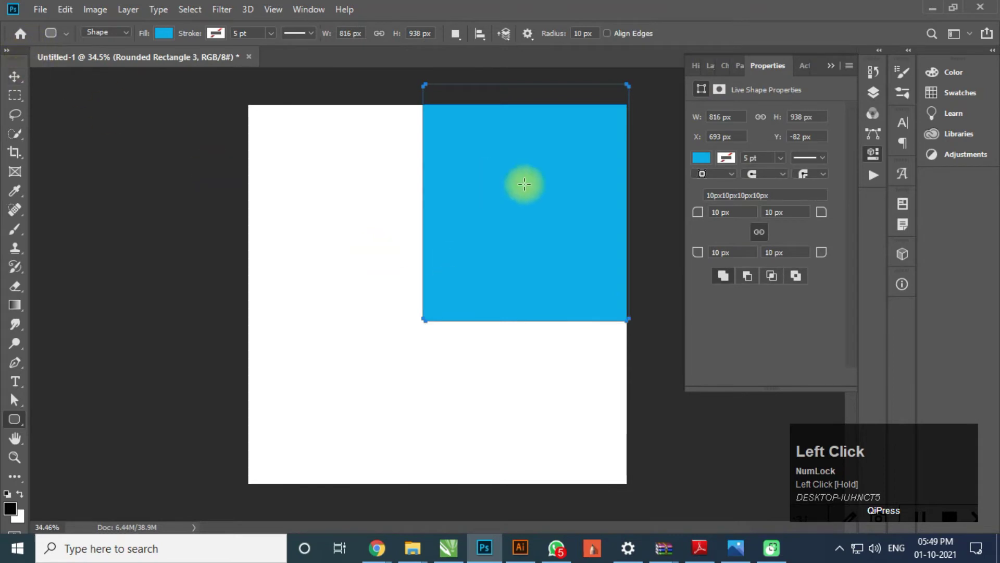
Try radii of 250 px and 150 px on all corners of the blue rectangle.
click(718, 254)
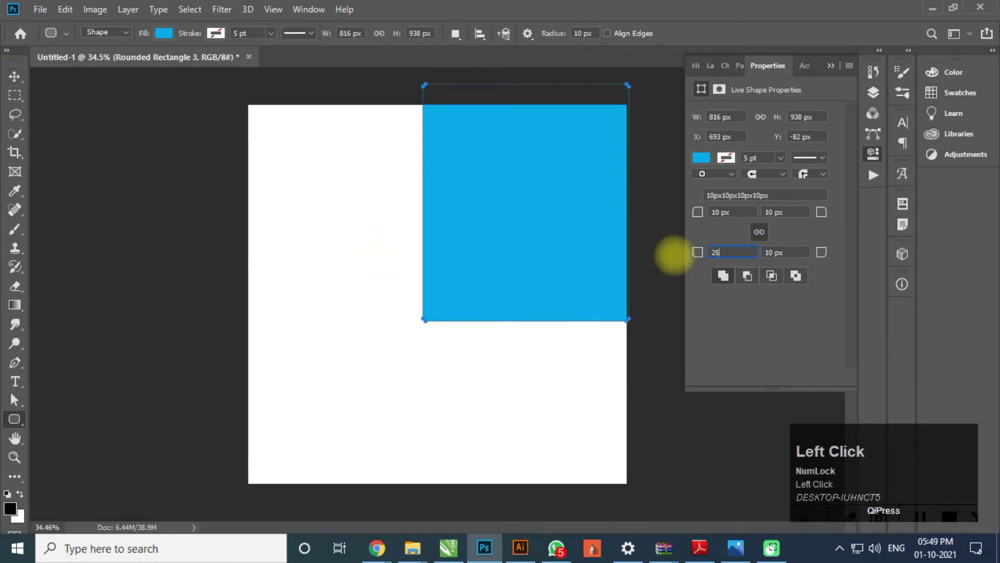
text(0)
key(Return)
click(728, 253)
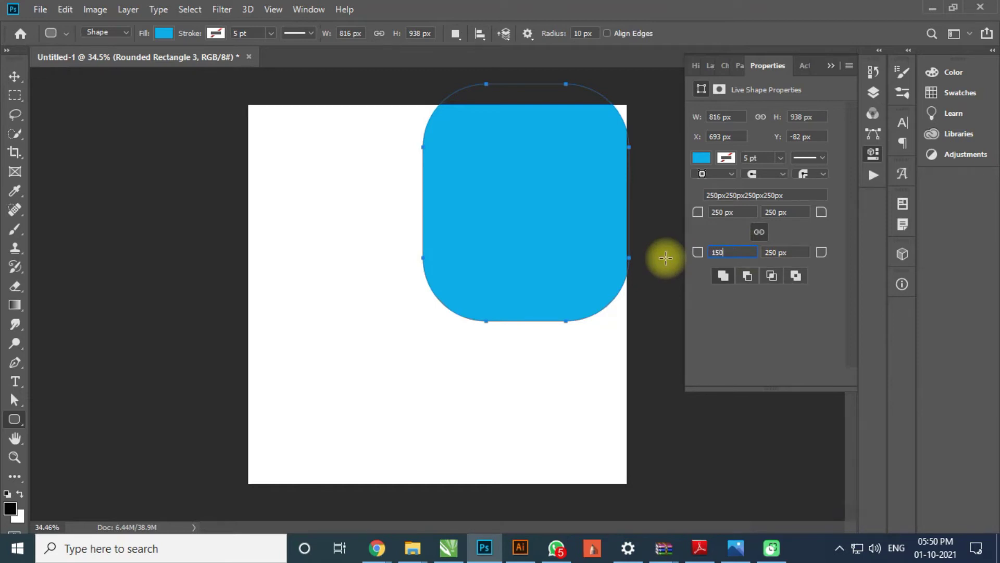
key(Return)
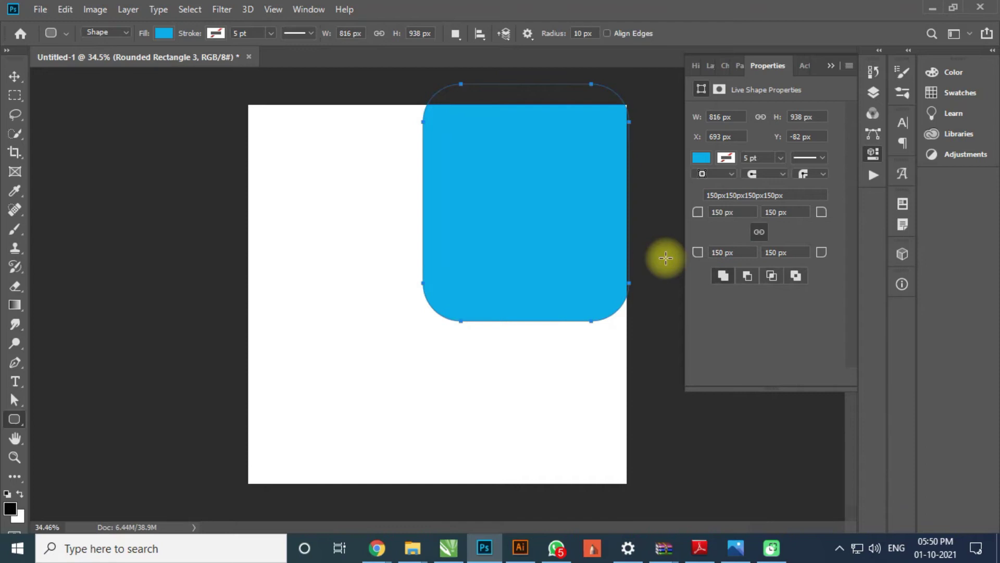
Set all four corner radii of the blue rectangle to 100 px.
click(727, 253)
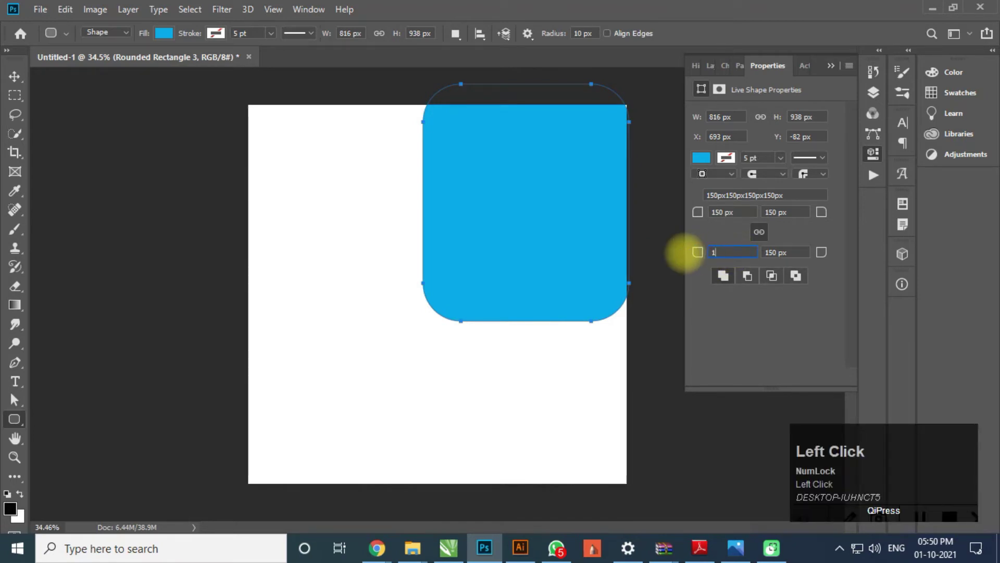
key(Return)
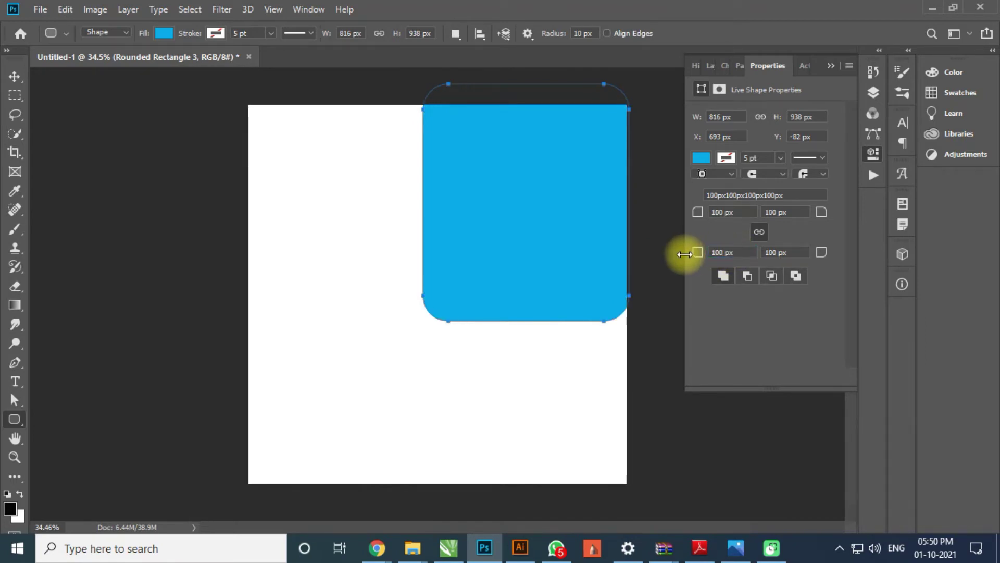
Distort the blue rectangle by raising its lower-right corner so the bottom edge slants upward to the right by about 19 degrees.
click(14, 76)
key(ctrl+t)
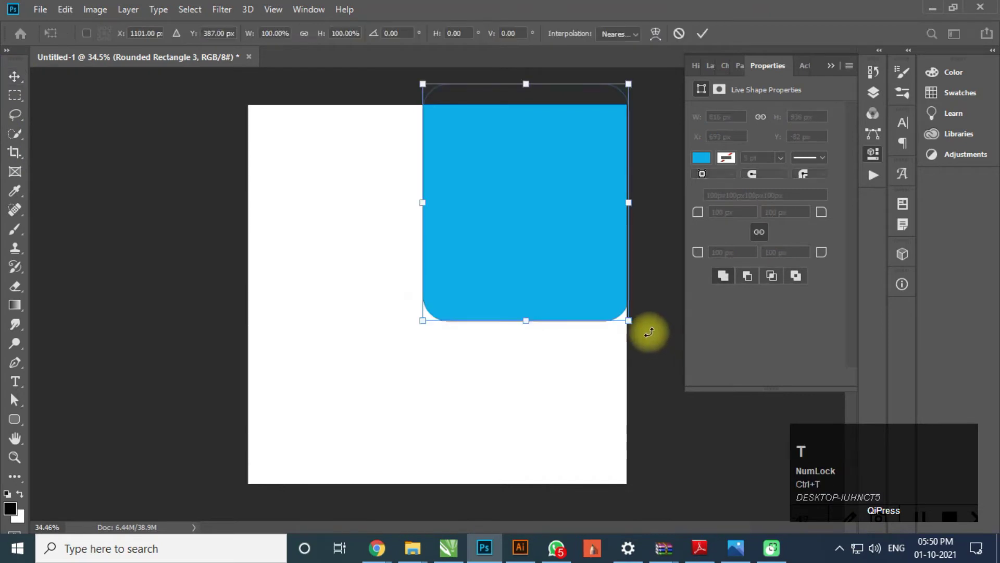
drag(629, 319, 628, 250)
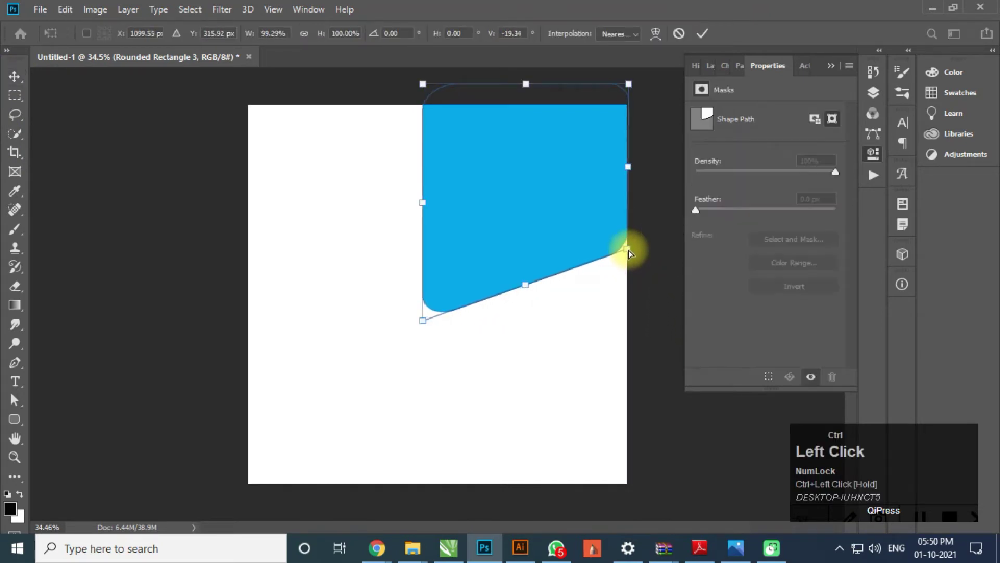
click(712, 66)
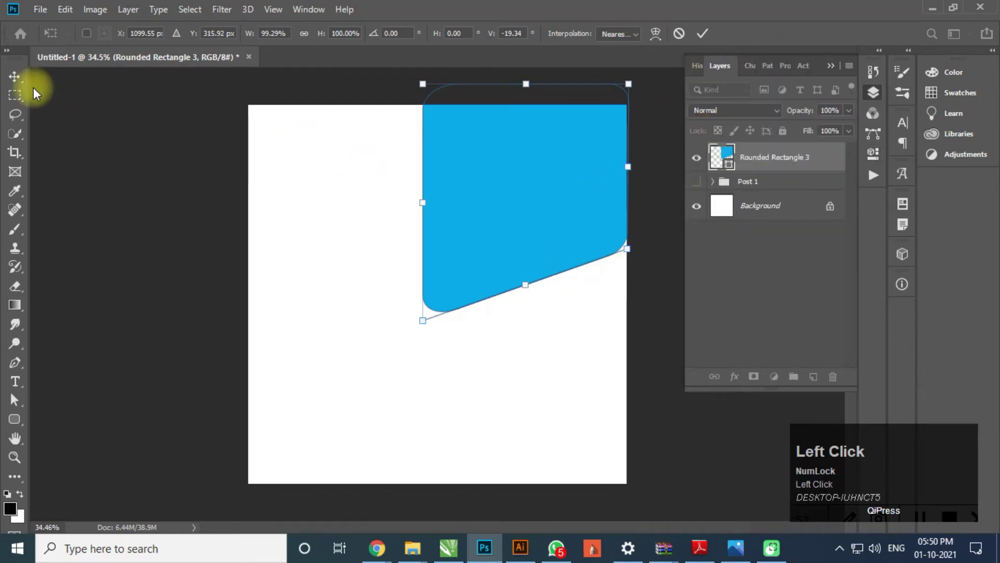
click(14, 76)
click(64, 182)
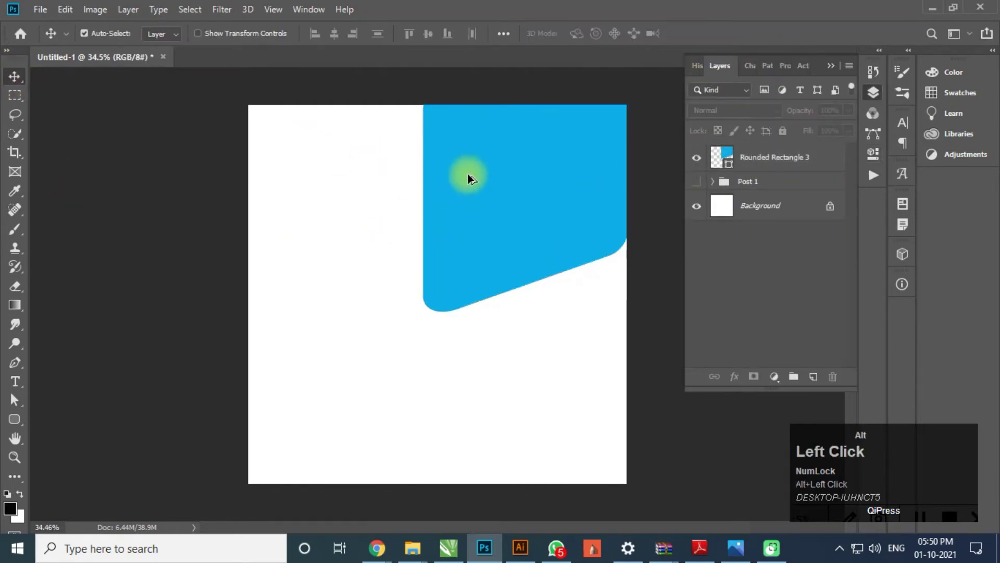
Duplicate the slanted blue shape and offset the copy slightly down and to the right of the original.
drag(468, 177, 480, 198)
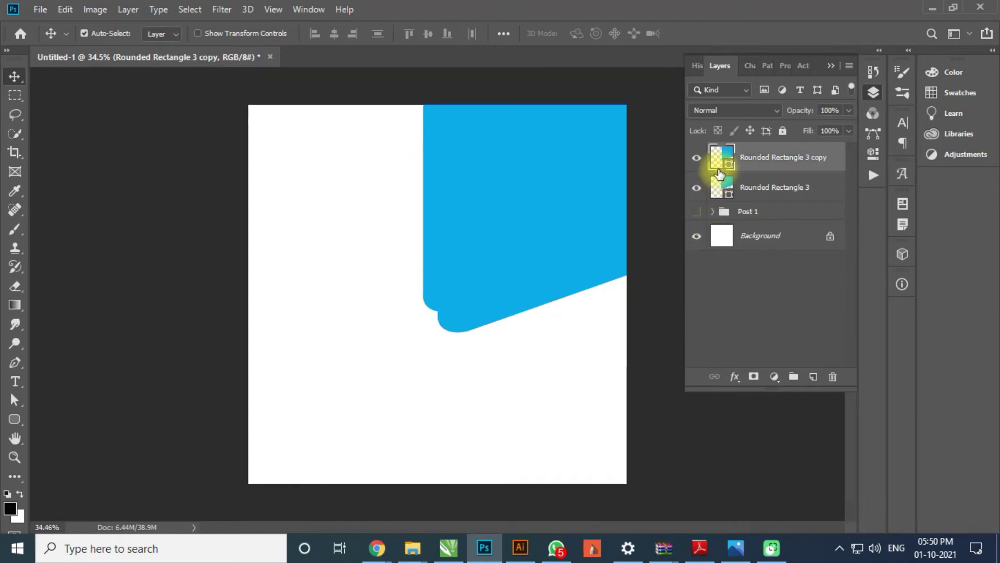
click(727, 282)
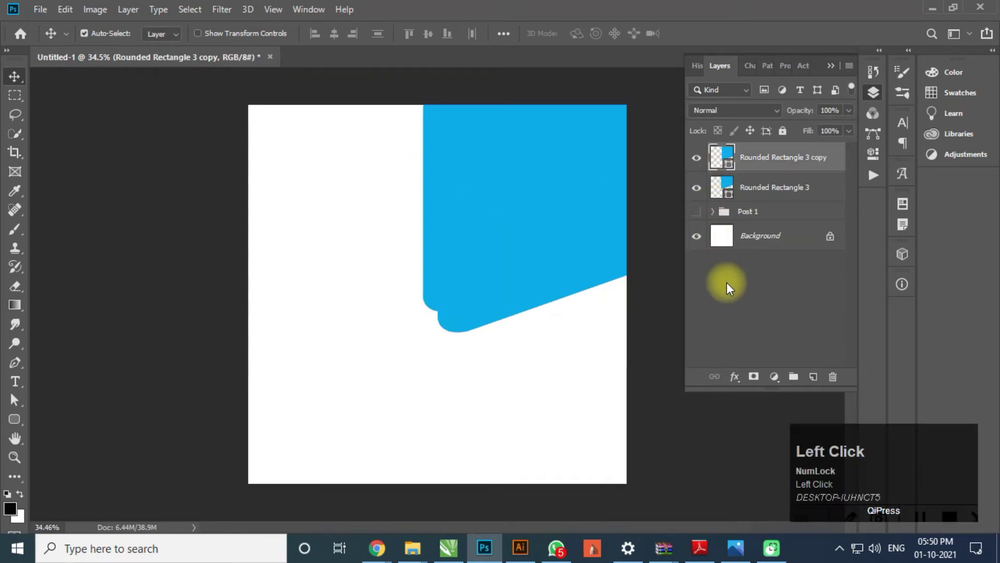
scroll(716, 193, up, 1)
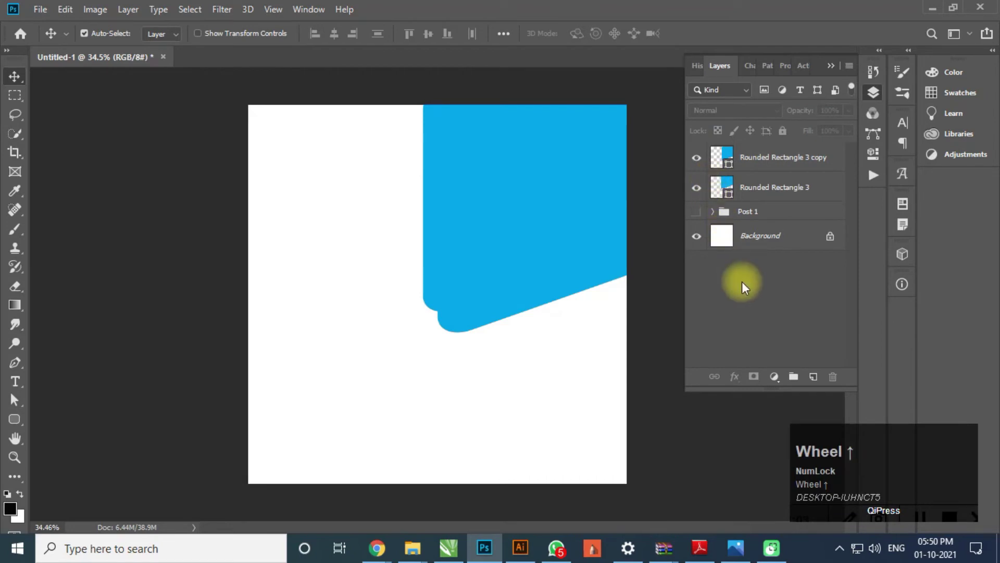
Move the Post 1 group to the top of the layer stack and copy its city photo layer directly above Rounded Rectangle 3 copy.
click(750, 211)
drag(771, 216, 721, 145)
click(713, 151)
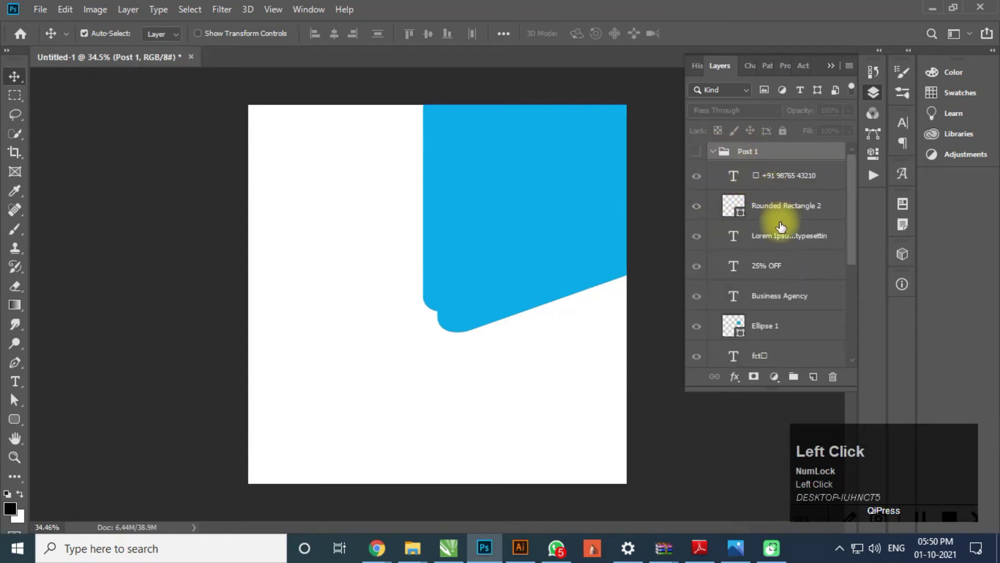
scroll(782, 235, down, 5)
click(795, 279)
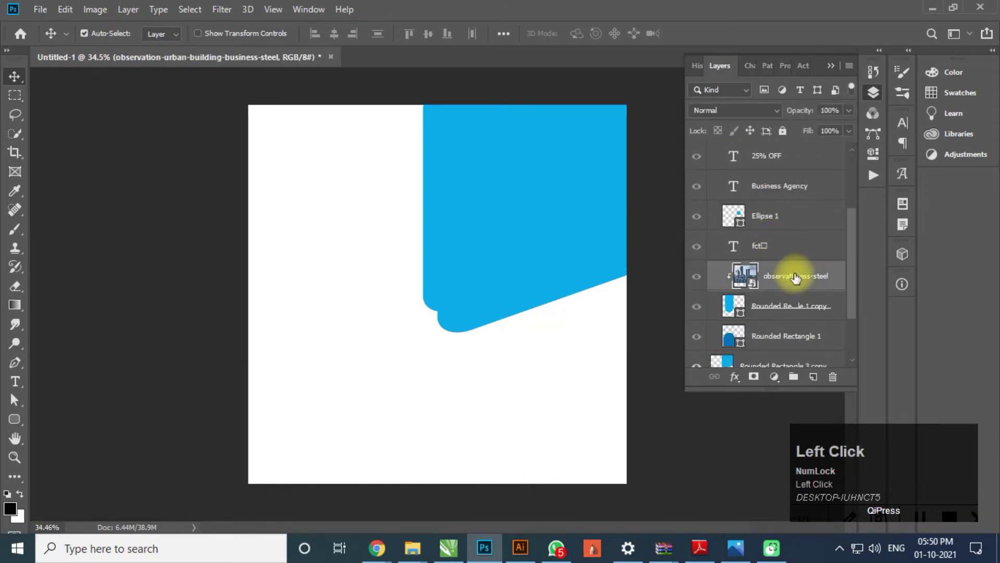
scroll(730, 172, up, 5)
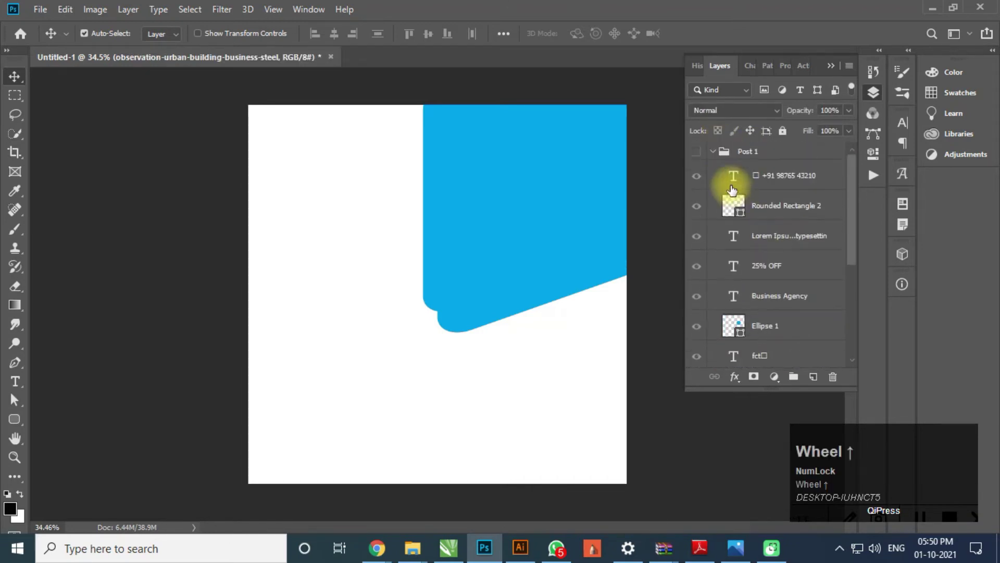
click(716, 156)
click(714, 156)
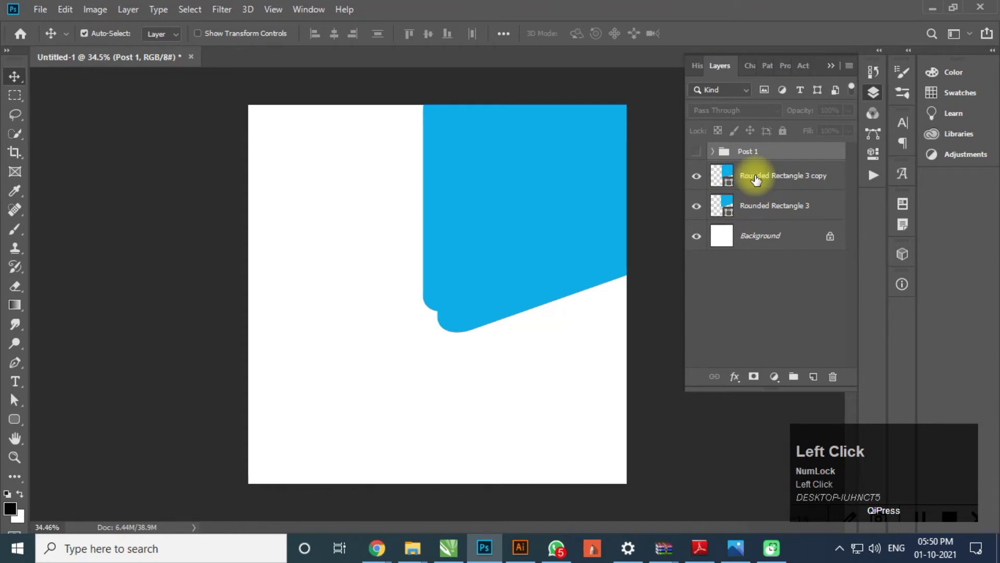
click(756, 180)
key(ctrl+v)
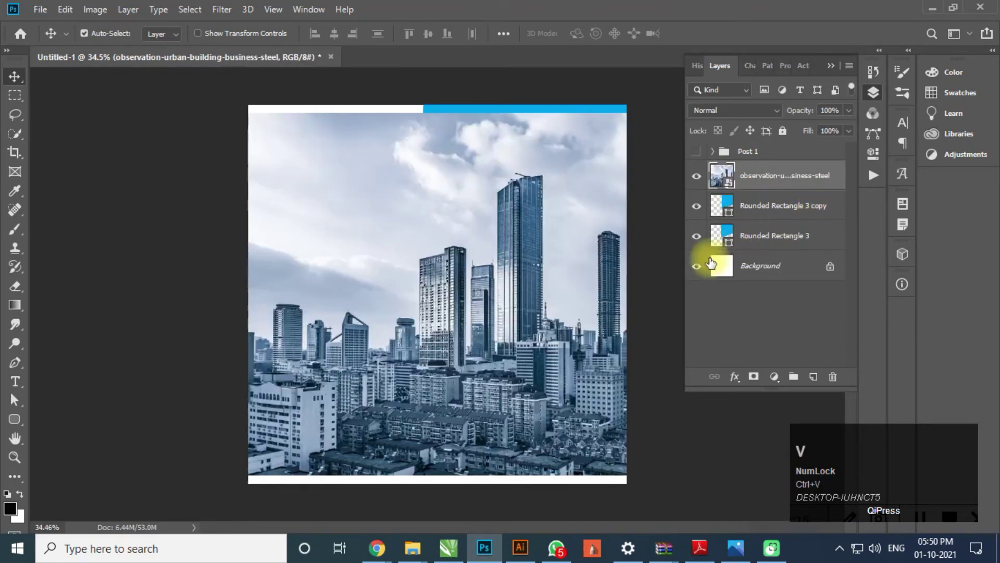
Clip the city photo to the duplicated shape and shift it about 0.273 in right and 0.853 in up inside it.
key(alt)
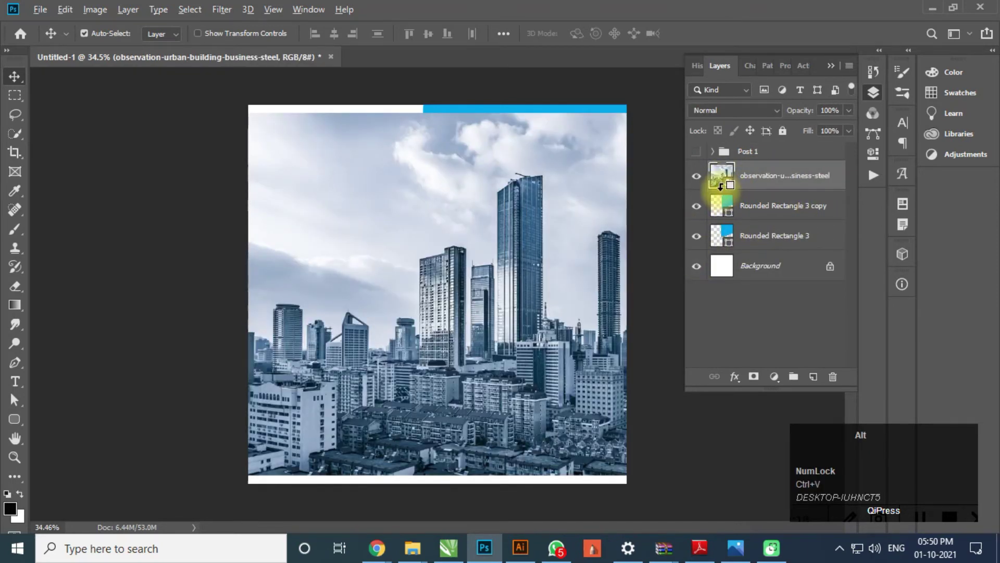
alt+click(721, 186)
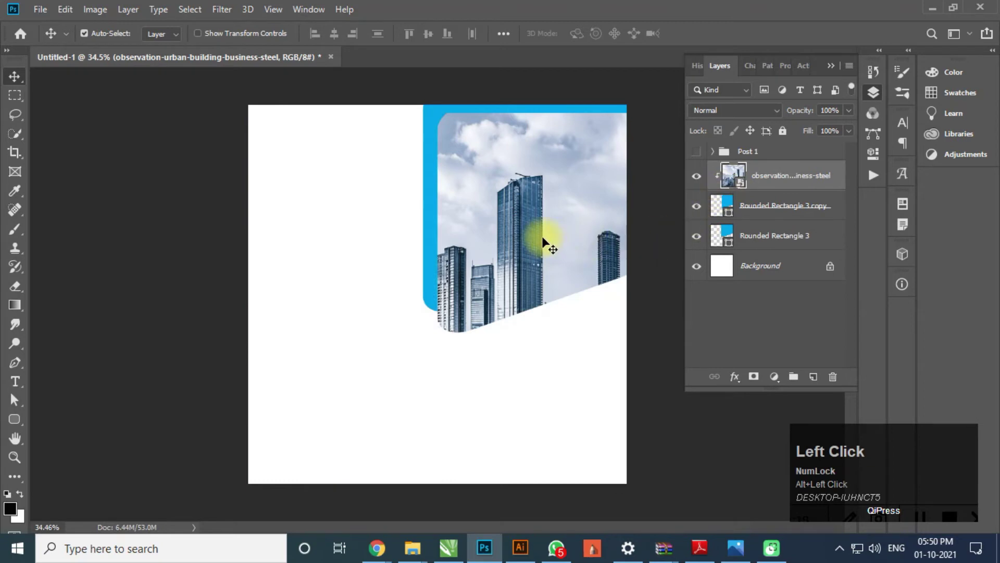
drag(542, 237, 549, 182)
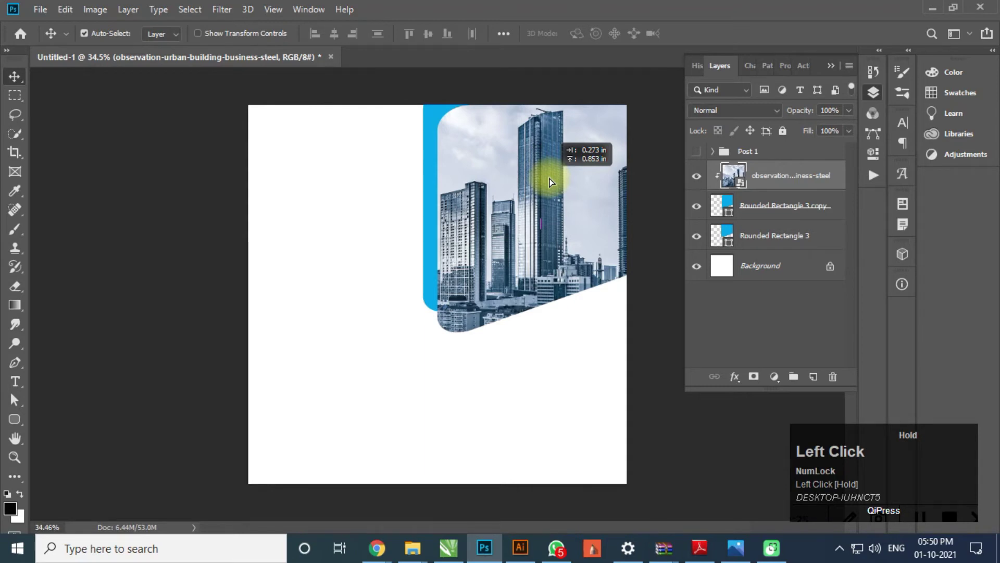
Distort Rounded Rectangle 3 copy by pulling its upper-left corner above the canvas edge so the photo fills that rounded corner.
drag(549, 182, 549, 181)
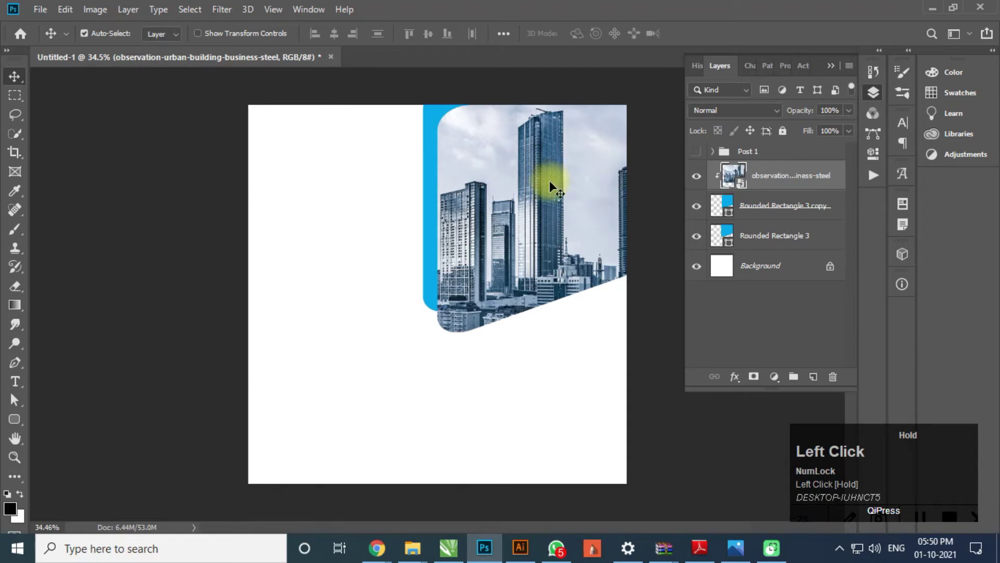
click(776, 214)
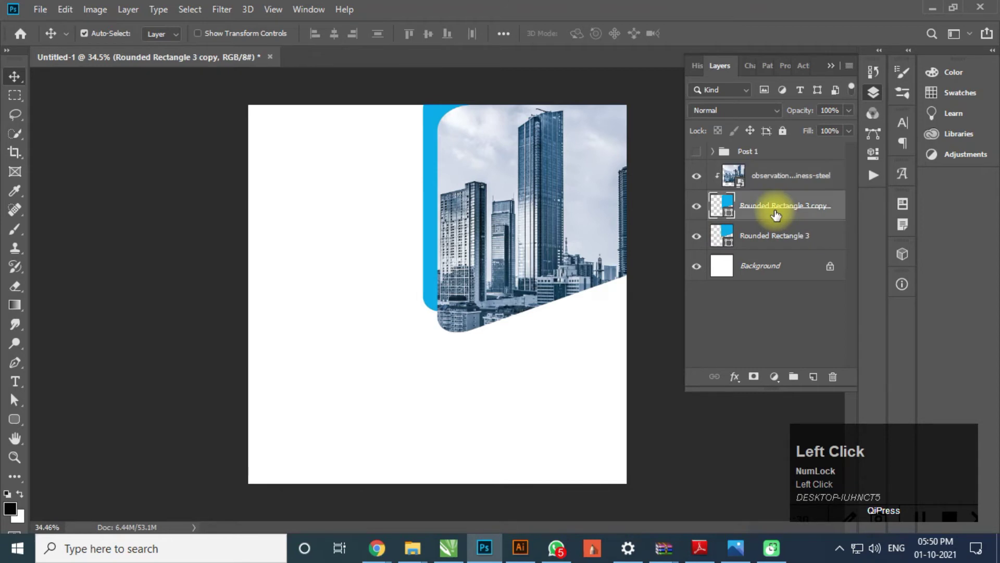
key(ctrl+t)
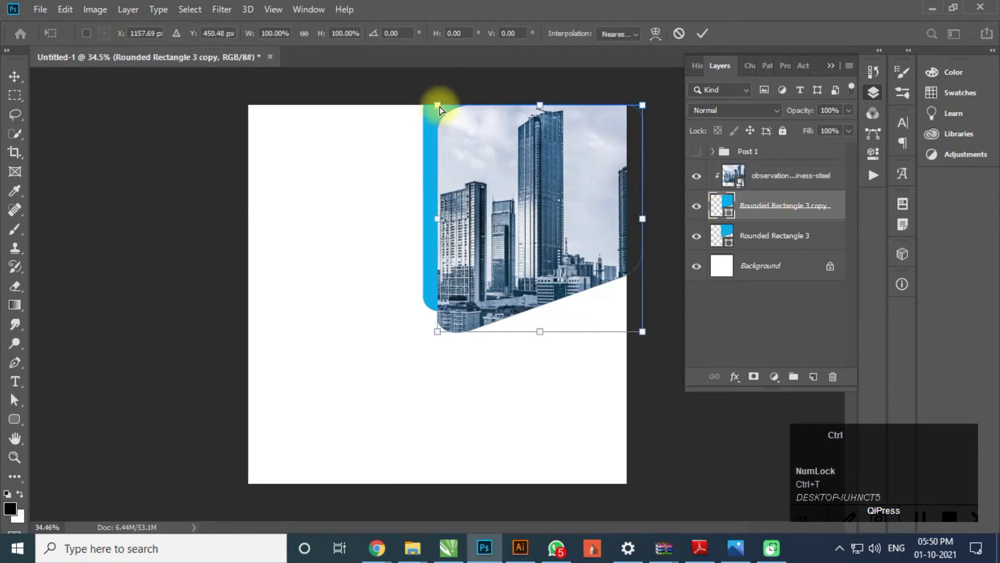
ctrl+click(438, 104)
drag(439, 102, 439, 82)
double_click(545, 212)
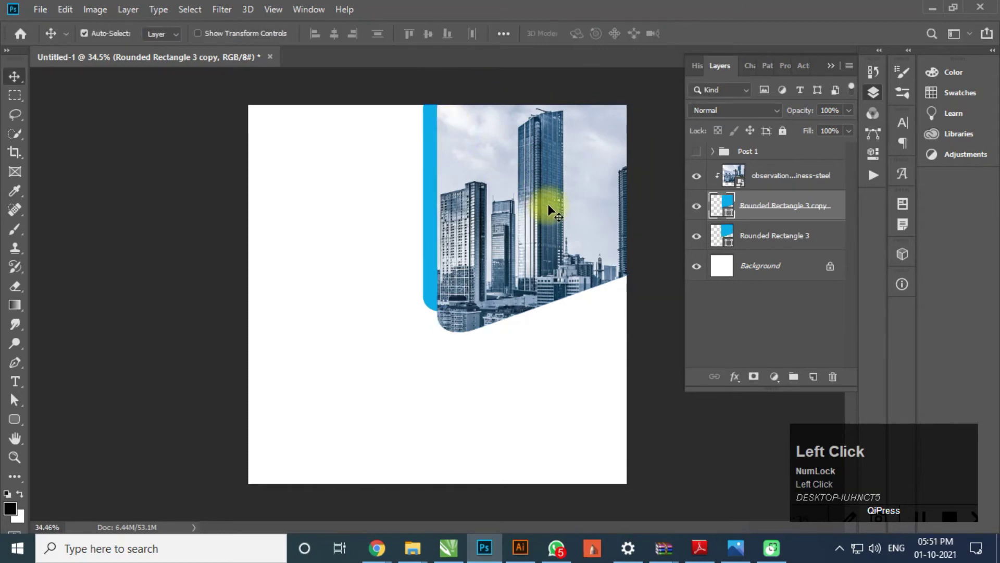
alt+scroll(558, 245, up, 3)
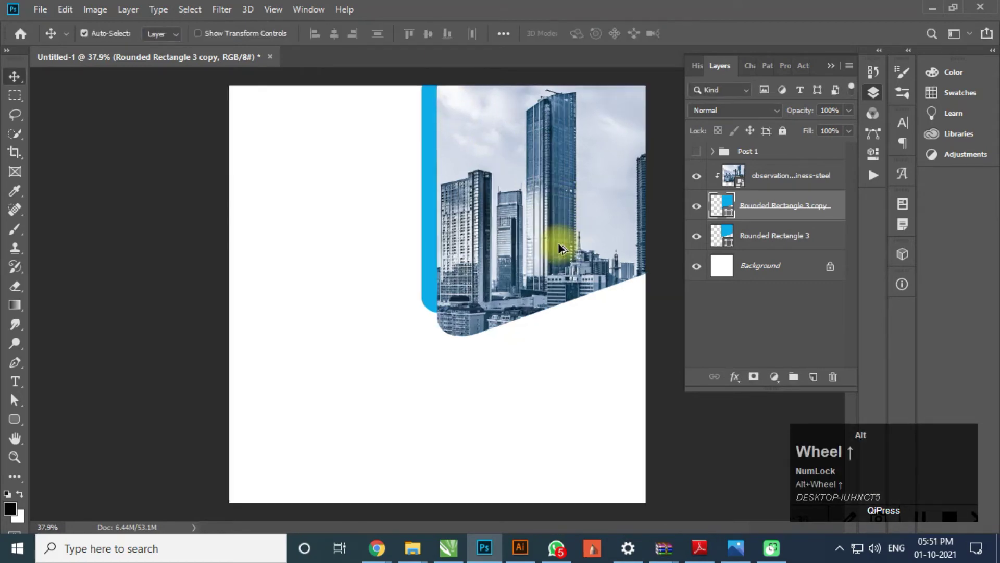
alt+scroll(411, 352, down, 2)
alt+scroll(511, 276, up, 1)
alt+scroll(427, 201, down, 1)
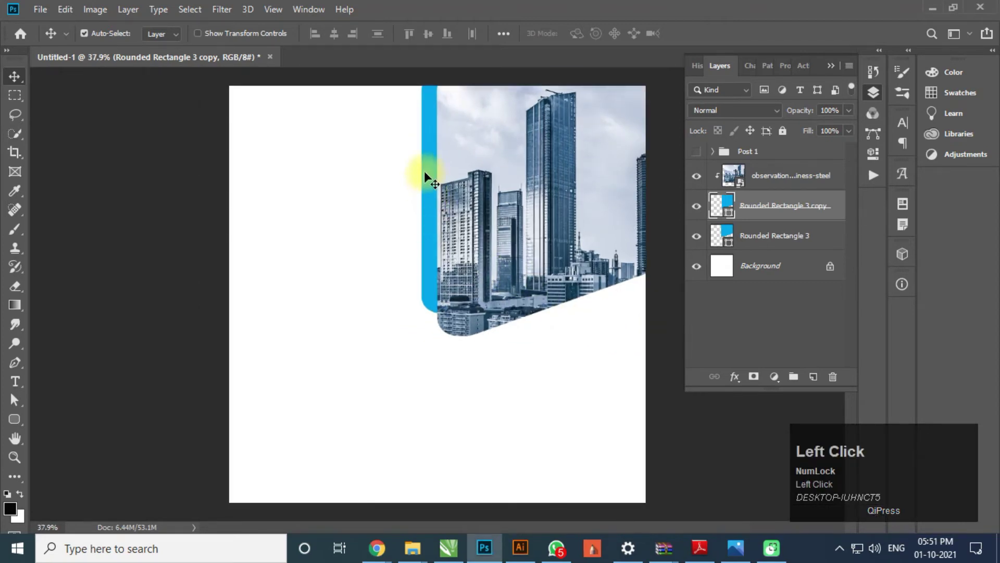
Duplicate the blue shape behind the photo straight down into the canvas's lower half, and flip the copy vertically and horizontally.
alt+drag(421, 166, 417, 458)
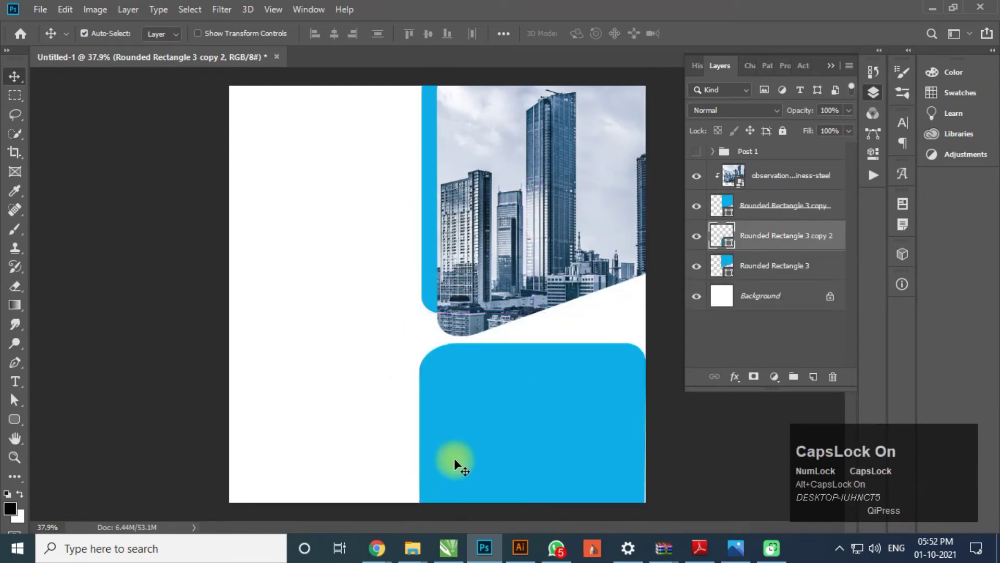
key(ctrl+t)
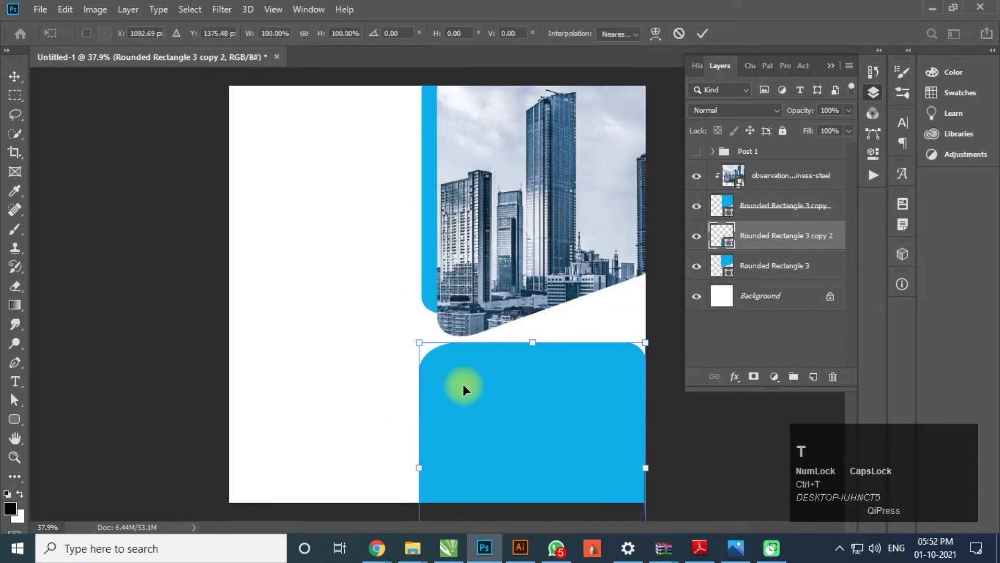
right_click(464, 384)
click(500, 375)
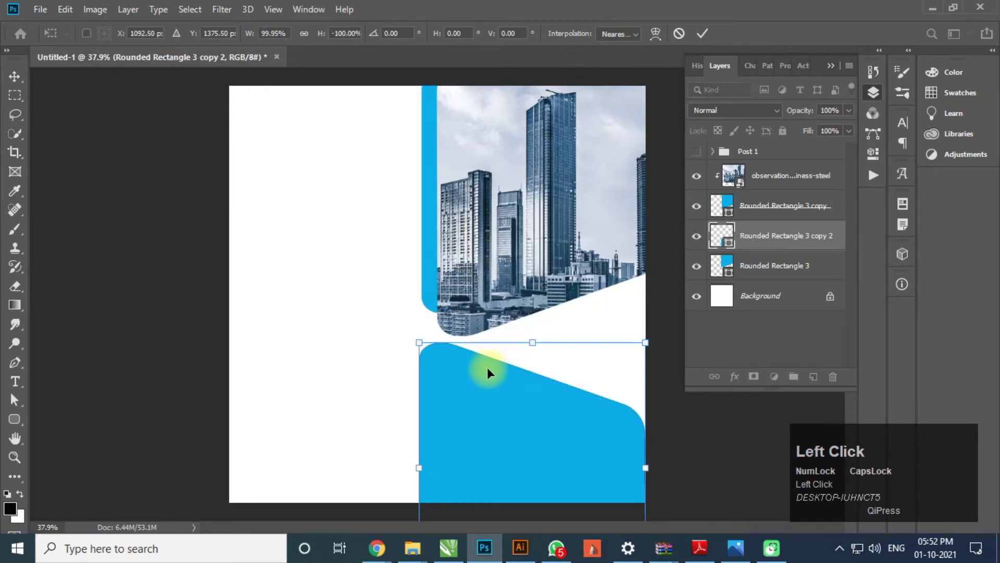
right_click(489, 387)
click(524, 365)
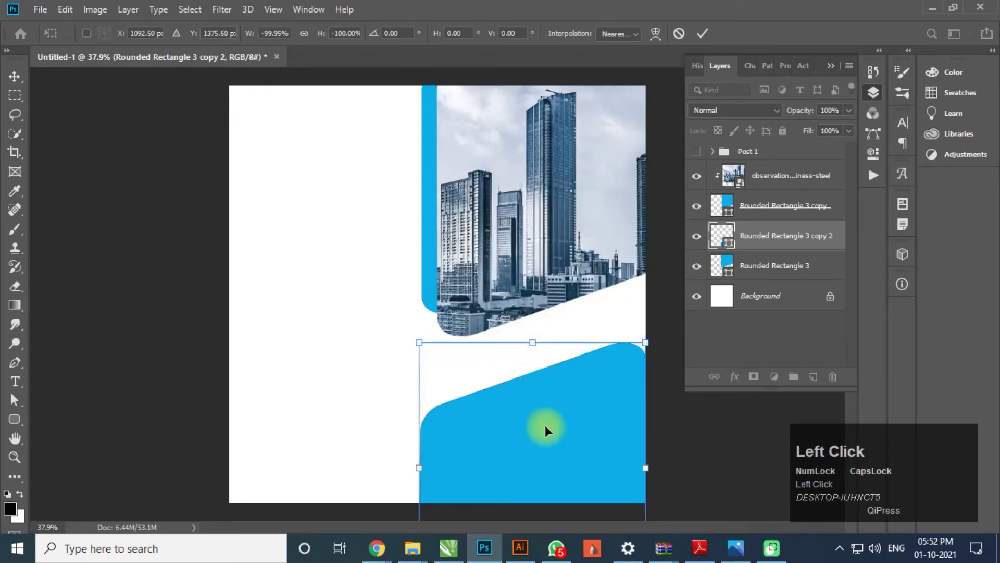
Scale the flipped shape to about 67.6% width and 80.7% height and place it near the canvas's lower-right corner.
drag(545, 427, 546, 444)
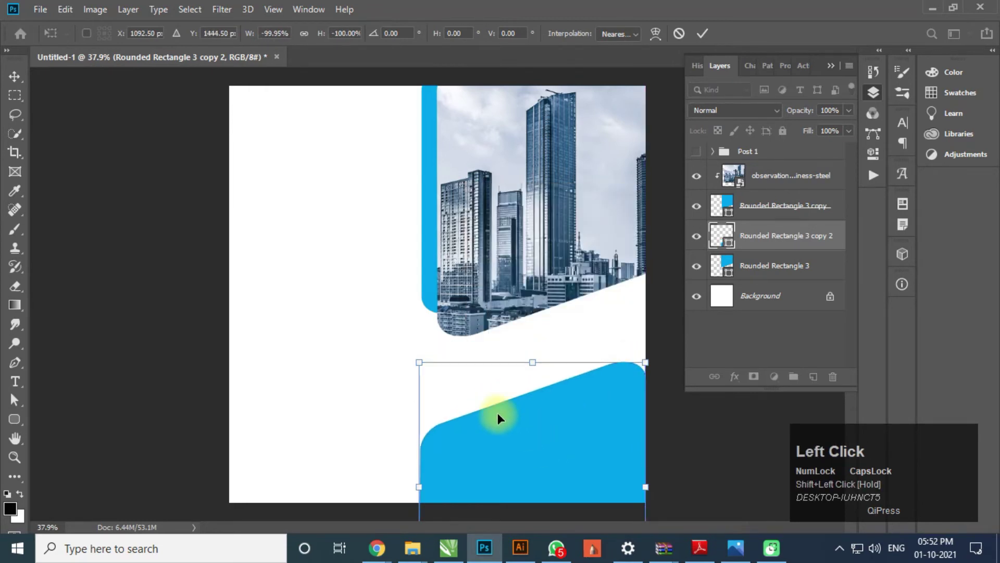
drag(415, 363, 456, 411)
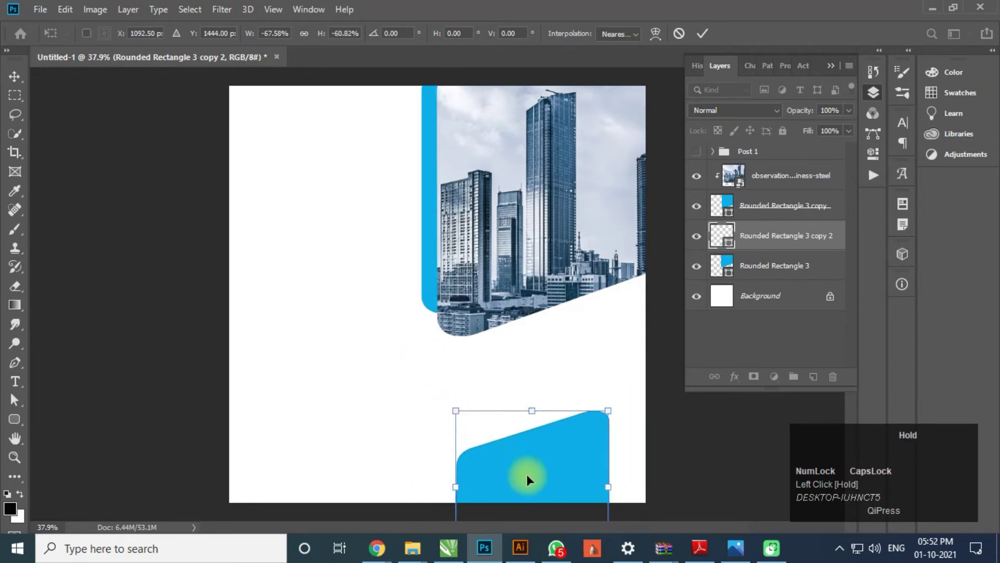
drag(527, 474, 556, 443)
drag(560, 509, 568, 532)
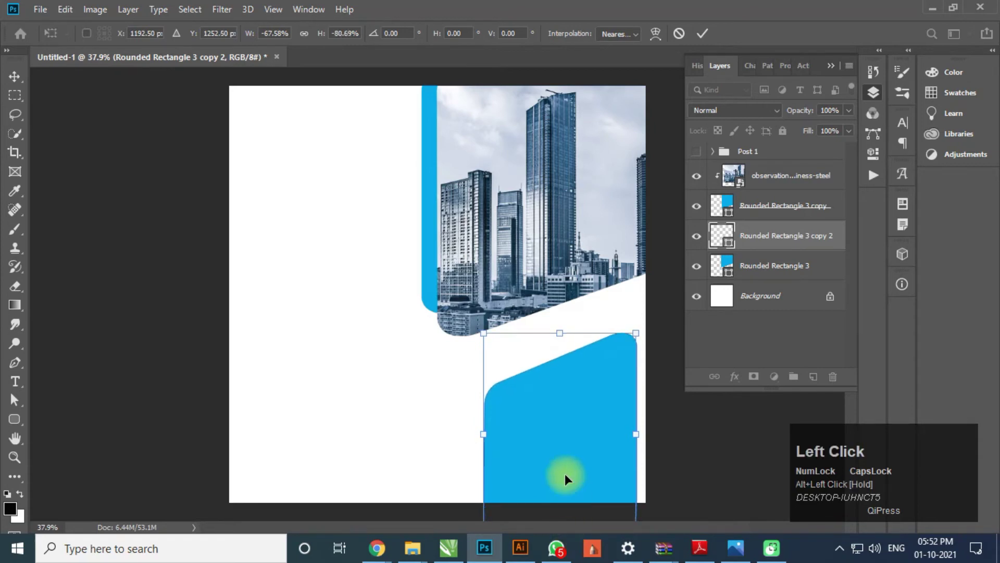
double_click(564, 472)
scroll(490, 364, down, 2)
scroll(523, 392, up, 2)
mouse_move(524, 394)
mouse_down()
mouse_move(540, 399)
mouse_move(542, 415)
mouse_move(583, 427)
mouse_move(511, 395)
mouse_move(516, 403)
mouse_up()
scroll(573, 424, up, 3)
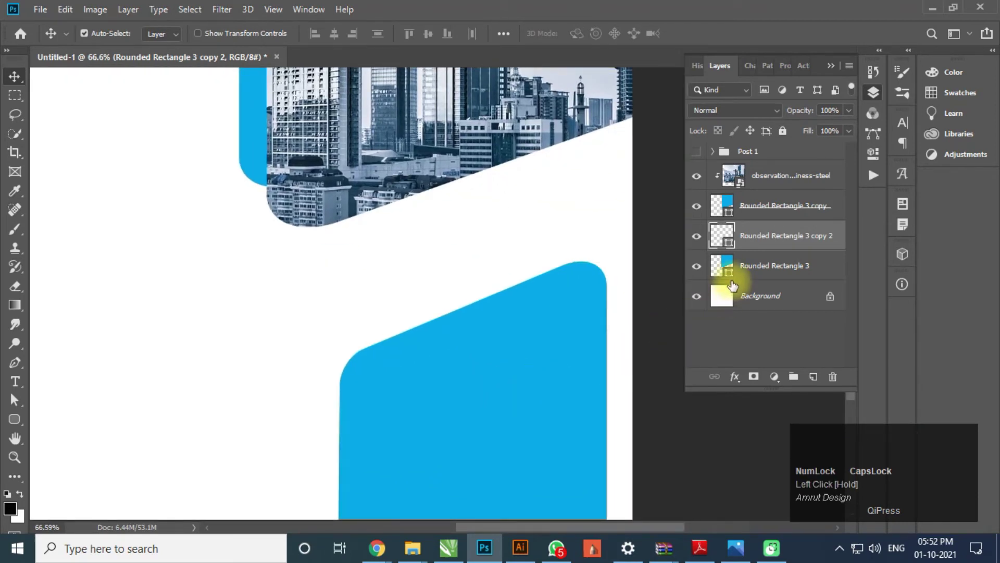
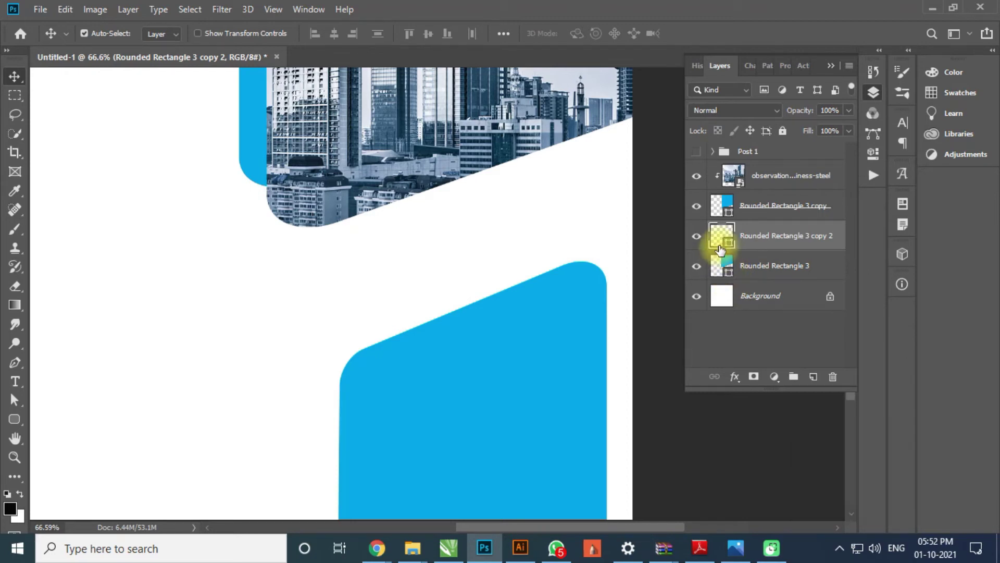
Change the fill of Rounded Rectangle 3 copy 2 to a darker blue.
click(15, 418)
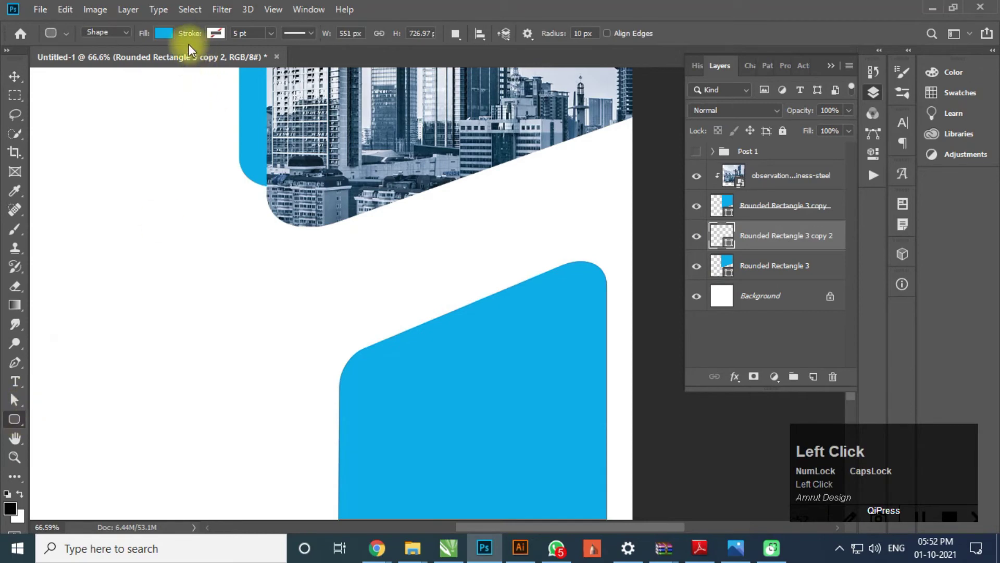
click(164, 34)
click(112, 203)
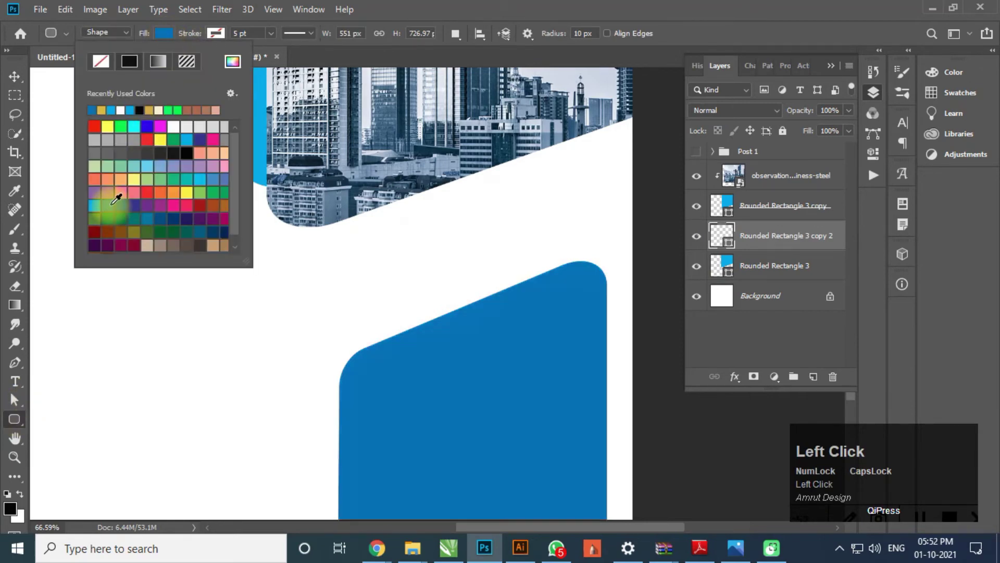
click(14, 76)
alt+scroll(476, 388, down, 2)
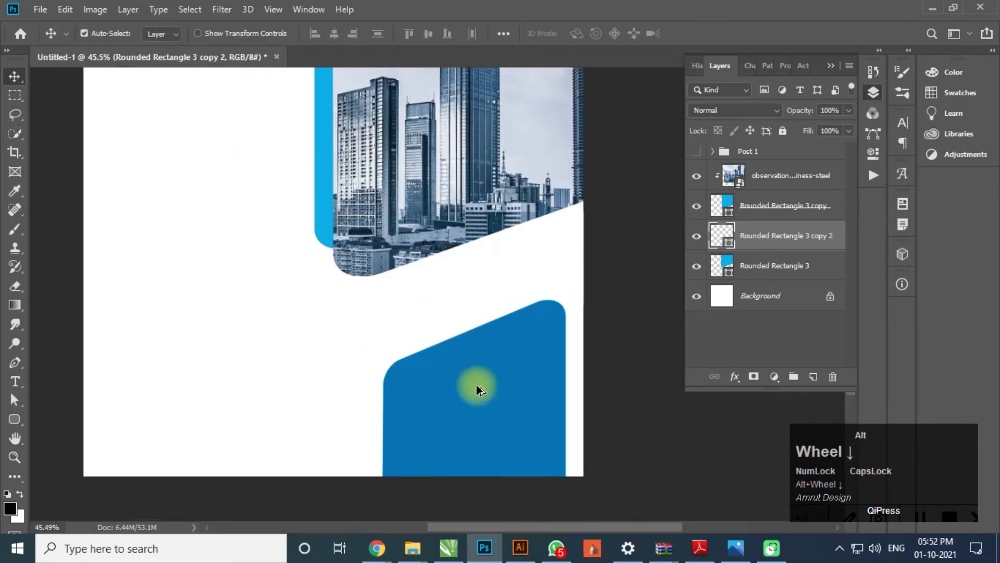
Copy the 25% OFF text and Ellipse 1 from the Post 1 group above the city photo layer, placing them over the dark blue shape's slanted edge.
alt+scroll(498, 346, up, 3)
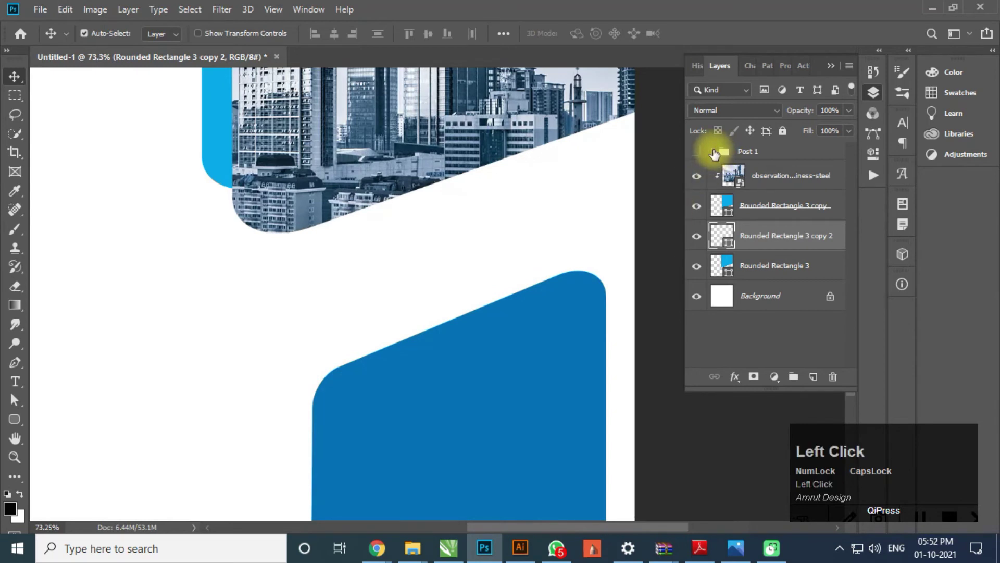
click(713, 152)
click(765, 266)
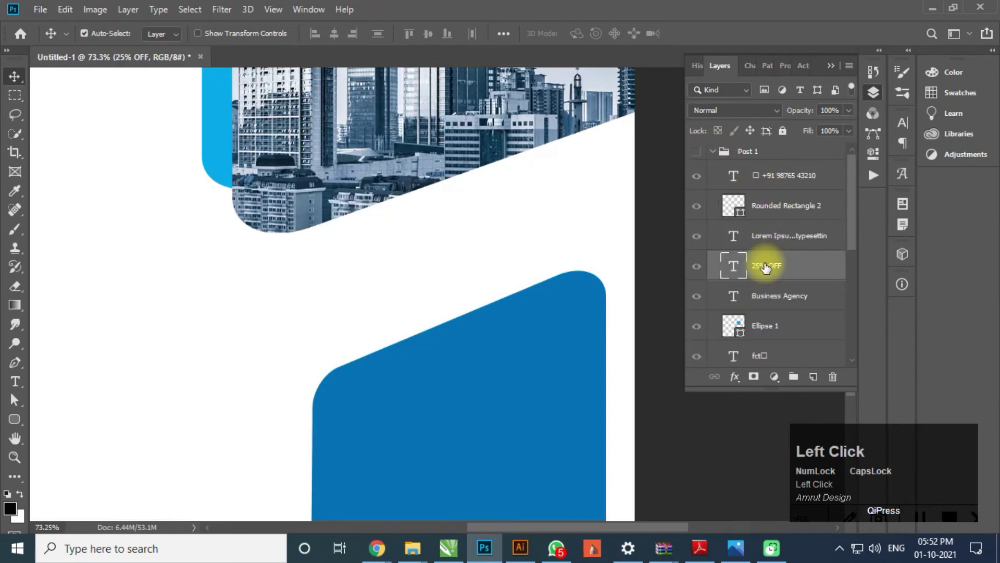
scroll(765, 267, down, 1)
ctrl+click(767, 287)
key(ctrl+c)
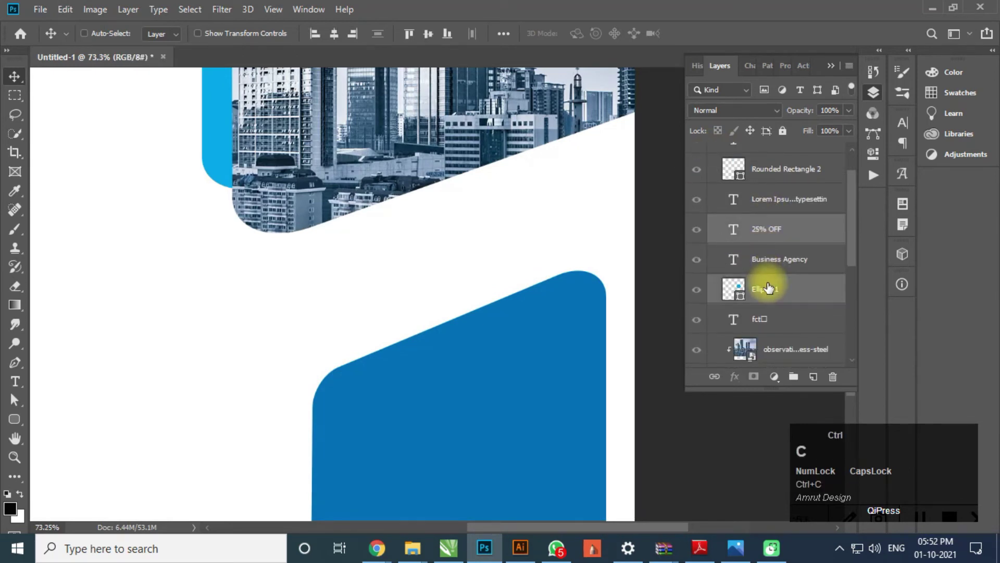
scroll(732, 206, up, 3)
click(712, 151)
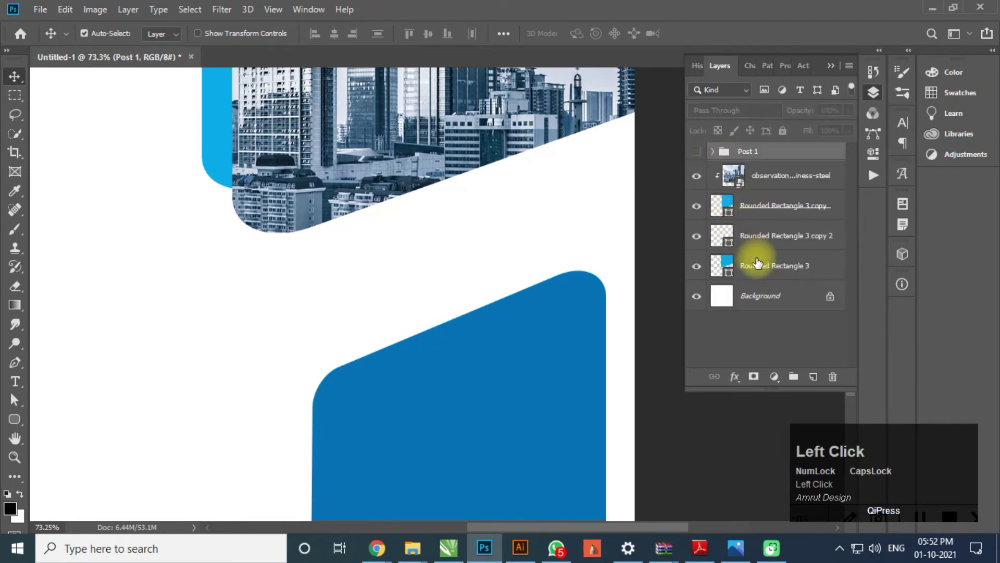
click(774, 205)
click(783, 177)
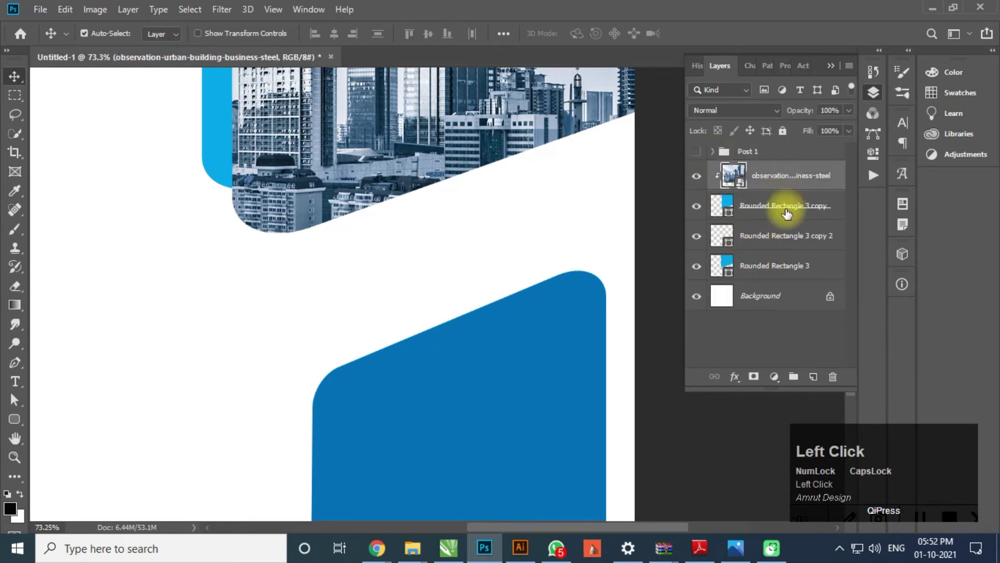
key(ctrl+v)
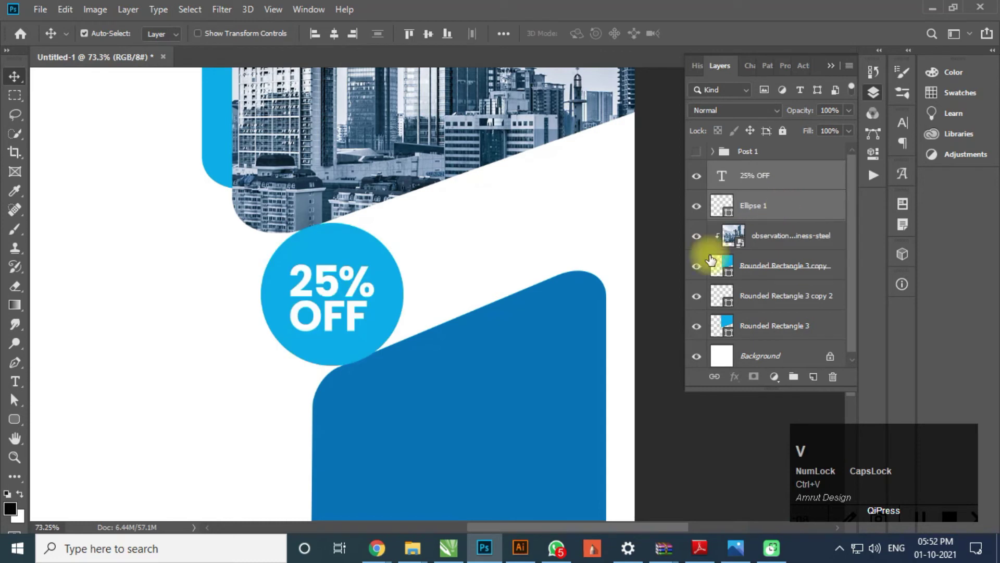
ctrl+drag(345, 287, 472, 301)
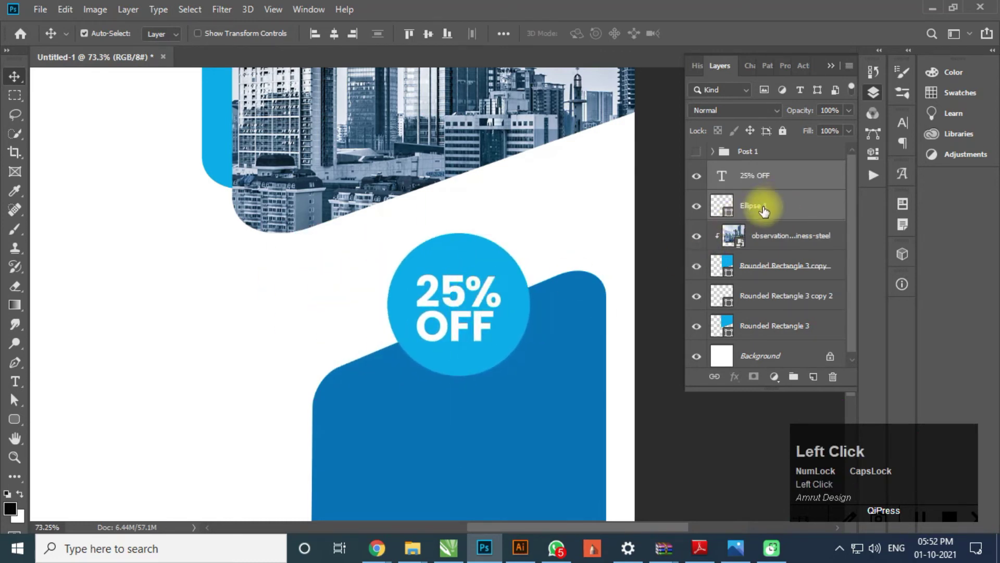
Add a white stroke to the circle behind the 25% OFF text.
click(724, 207)
click(14, 418)
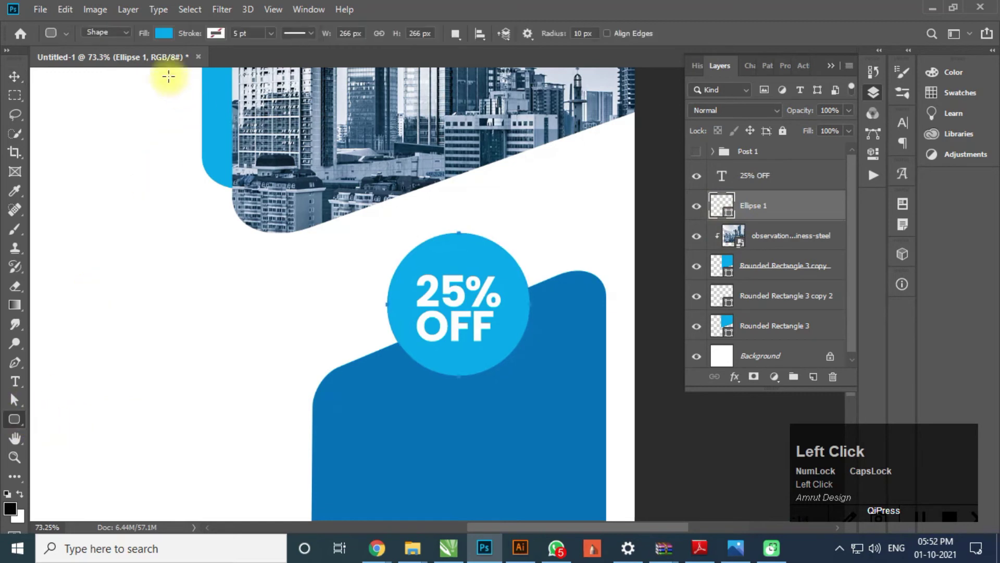
click(214, 33)
click(156, 62)
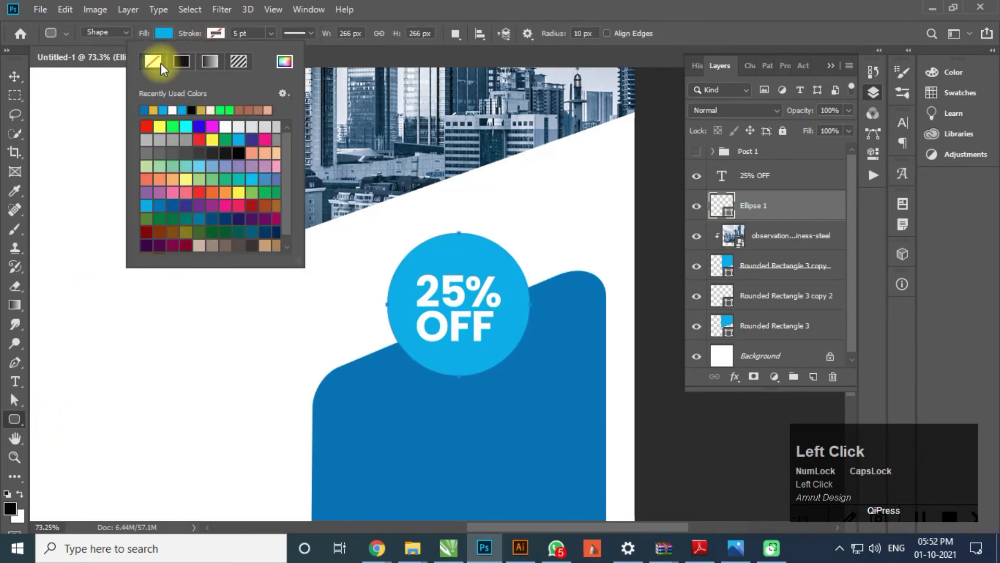
click(176, 108)
Set the circle's stroke width to 3 pt.
click(308, 34)
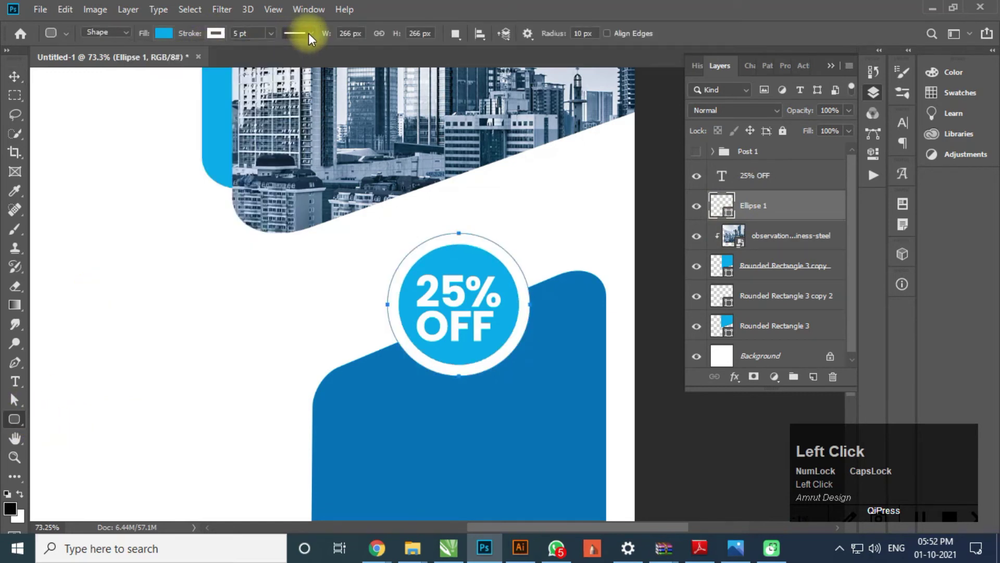
click(308, 33)
click(271, 33)
drag(273, 51, 266, 52)
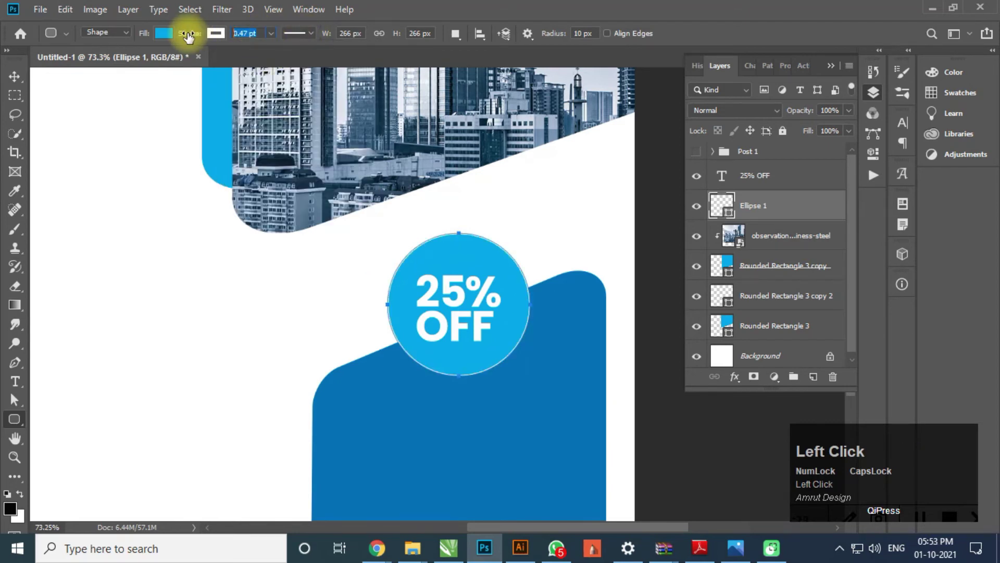
key(Tab)
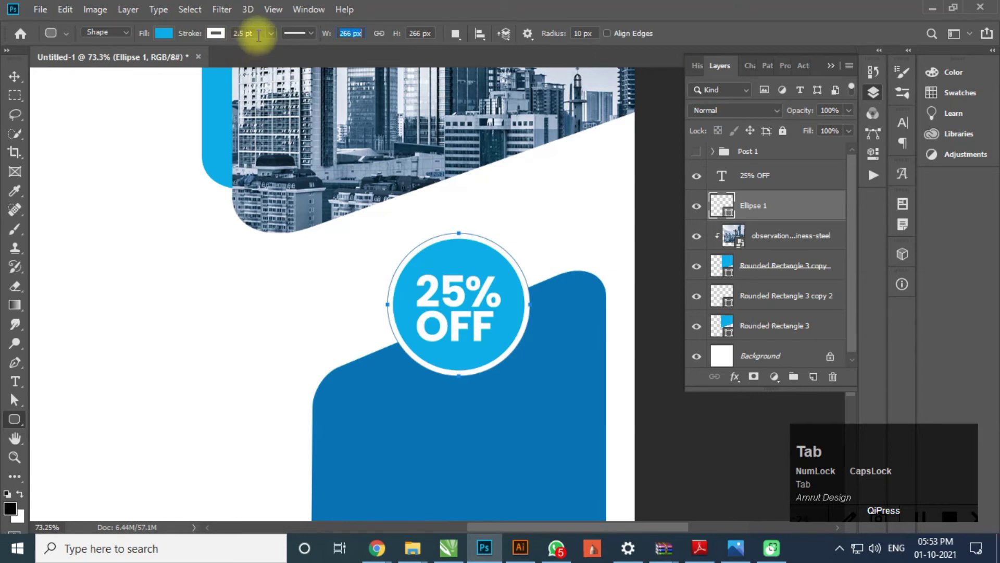
click(235, 34)
text(3)
key(Tab)
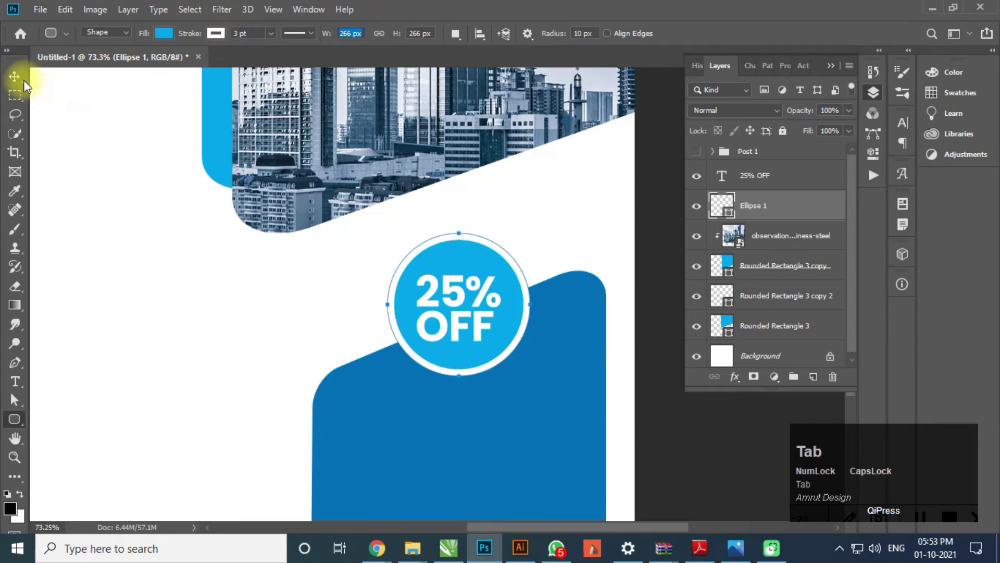
click(21, 79)
Scale the city photo, Rounded Rectangle 3 copy and Rounded Rectangle 3 together to about 119.57%.
alt+scroll(503, 282, down, 2)
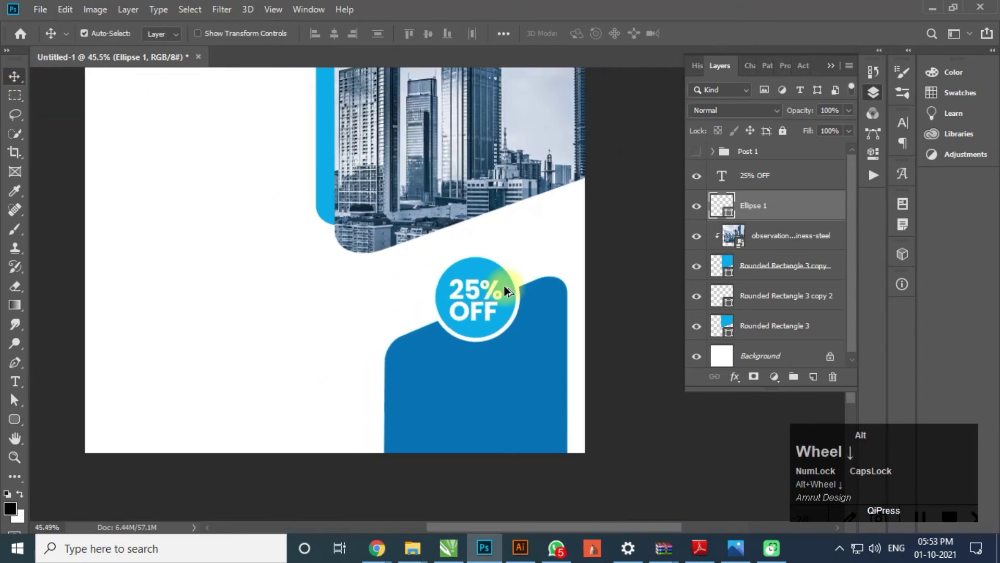
alt+scroll(505, 290, down, 2)
alt+scroll(504, 350, up, 1)
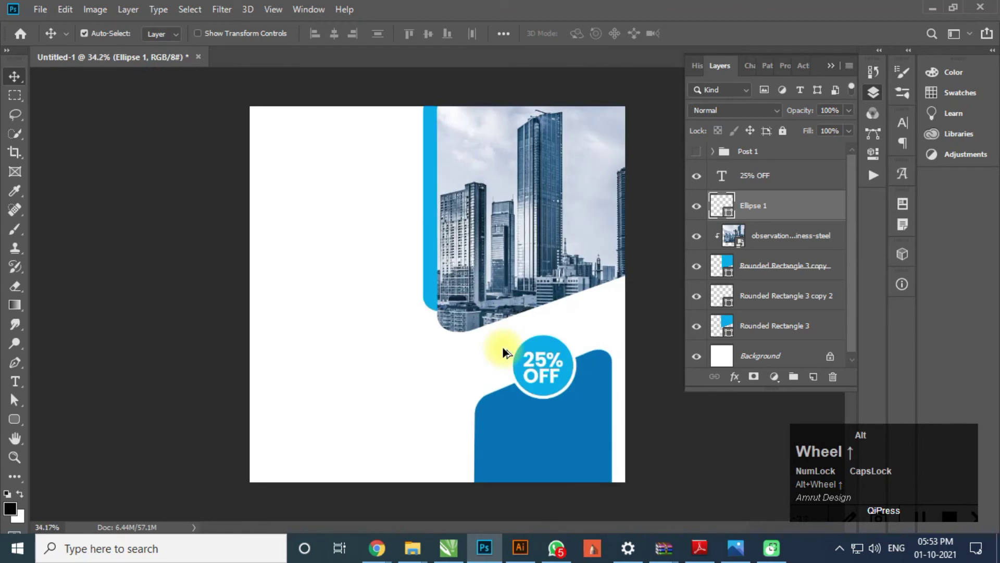
alt+scroll(505, 352, up, 1)
click(798, 263)
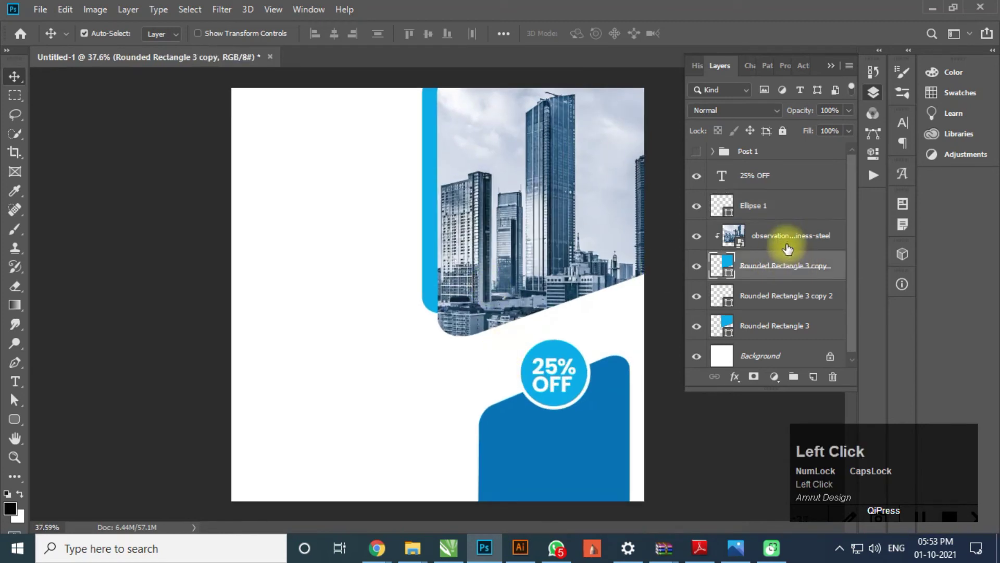
ctrl+click(788, 258)
ctrl+click(780, 328)
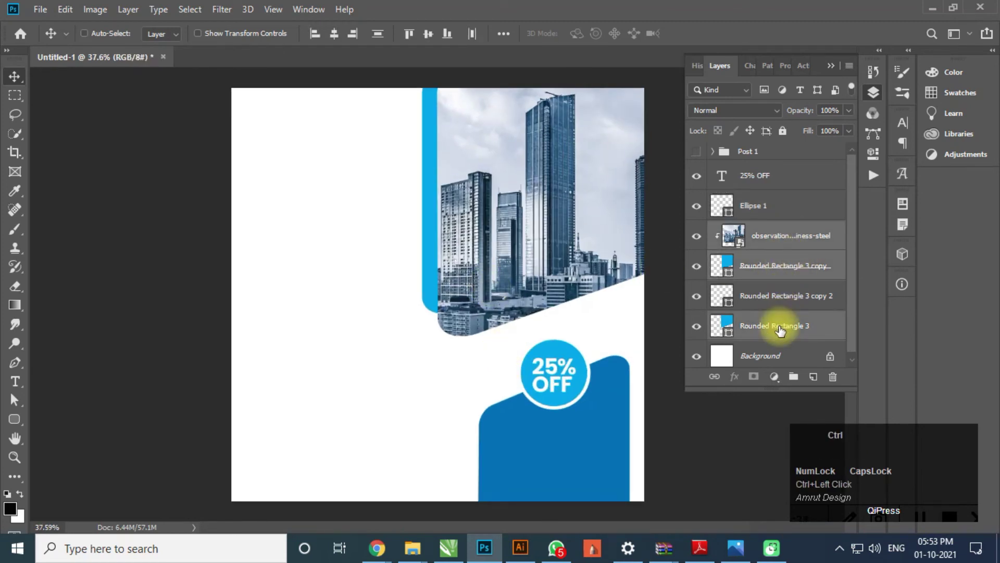
key(ctrl+t)
scroll(476, 327, down, 4)
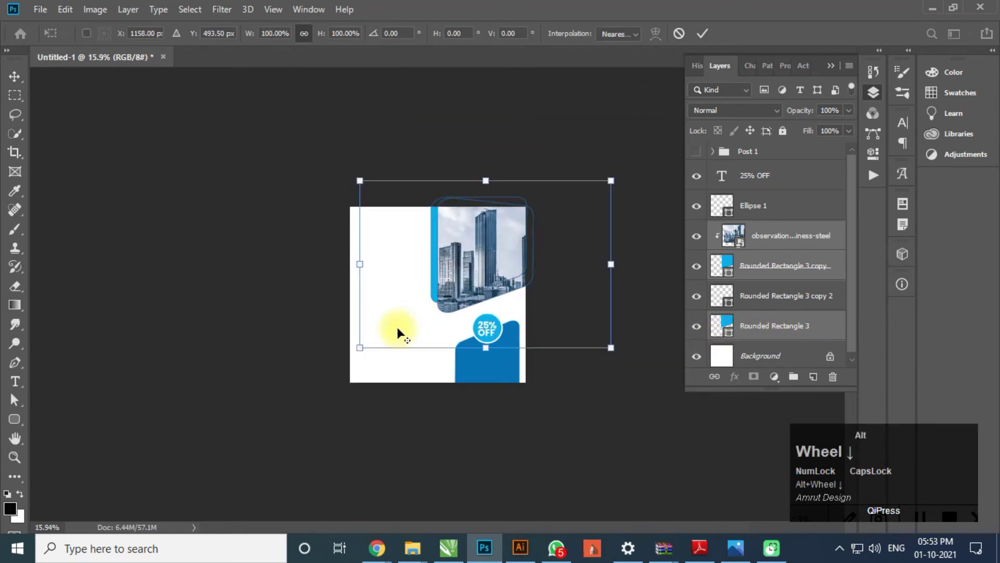
drag(359, 347, 339, 370)
scroll(471, 290, up, 3)
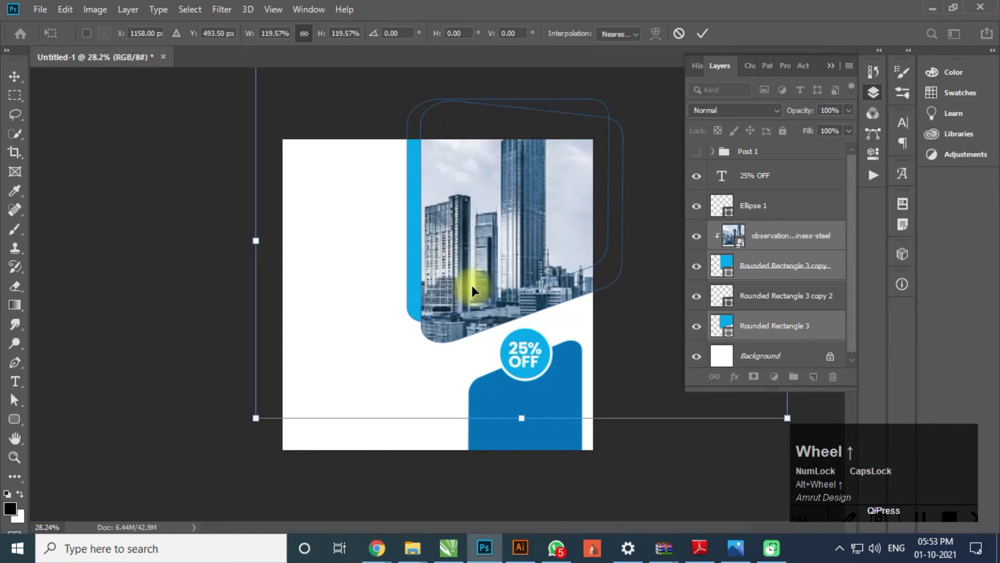
Shift the enlarged photo and its two rounded rectangles slightly toward the canvas's right edge and apply the transform.
drag(472, 287, 481, 289)
scroll(485, 308, up, 2)
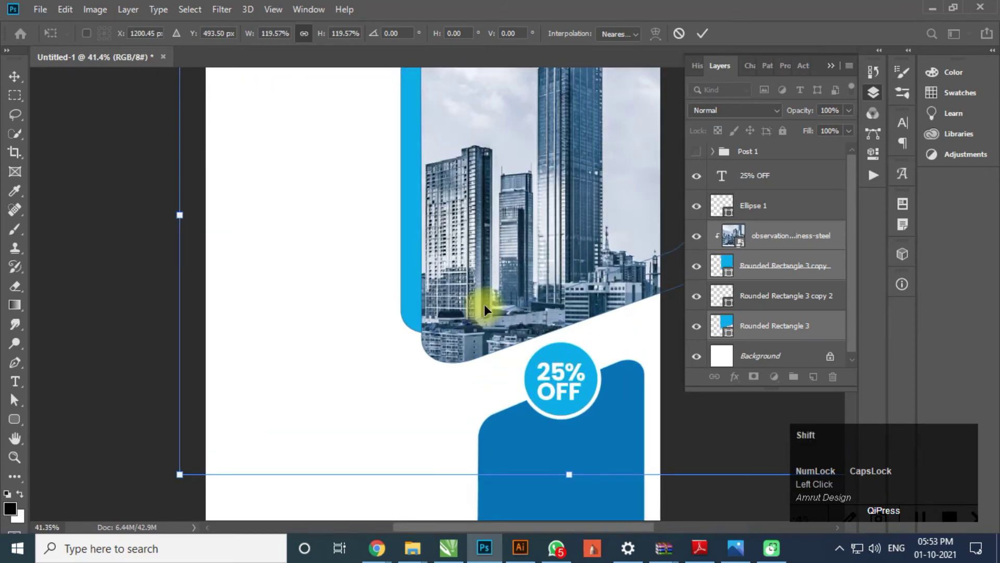
double_click(485, 304)
scroll(525, 352, down, 4)
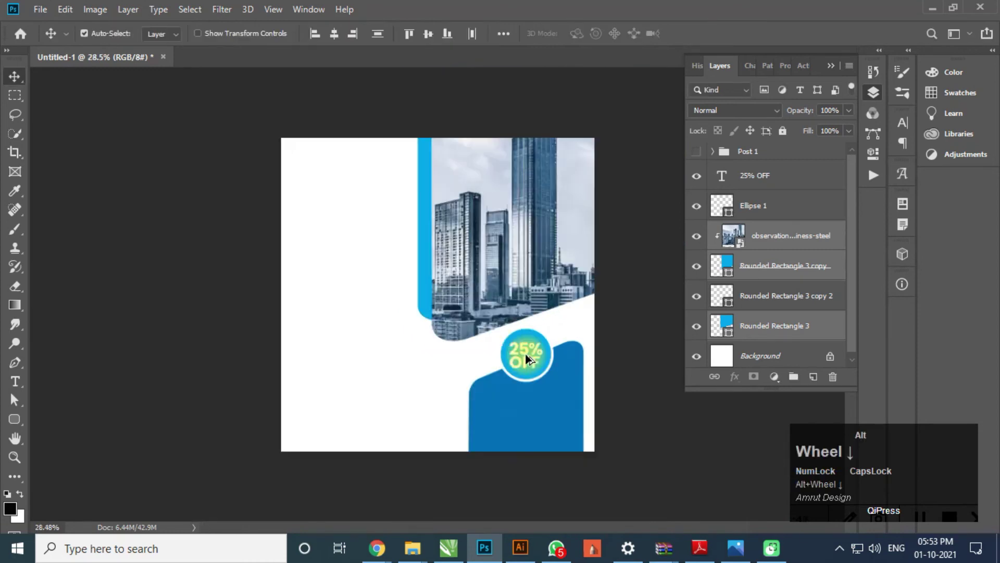
Copy the Business Agency text from the Post 1 group as a separate layer above the 25% OFF text.
scroll(339, 227, up, 8)
drag(340, 219, 419, 313)
click(713, 152)
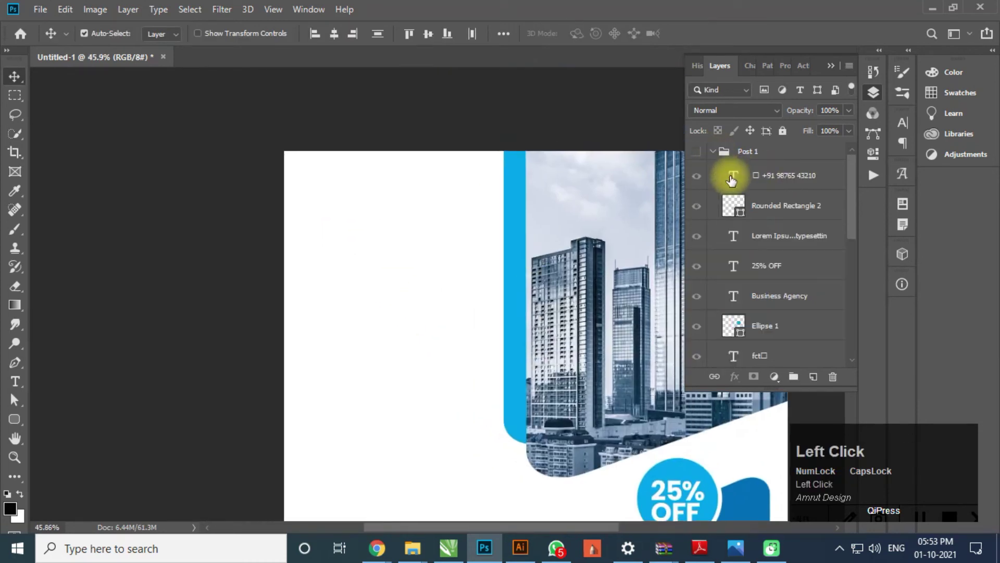
scroll(792, 223, down, 2)
click(797, 263)
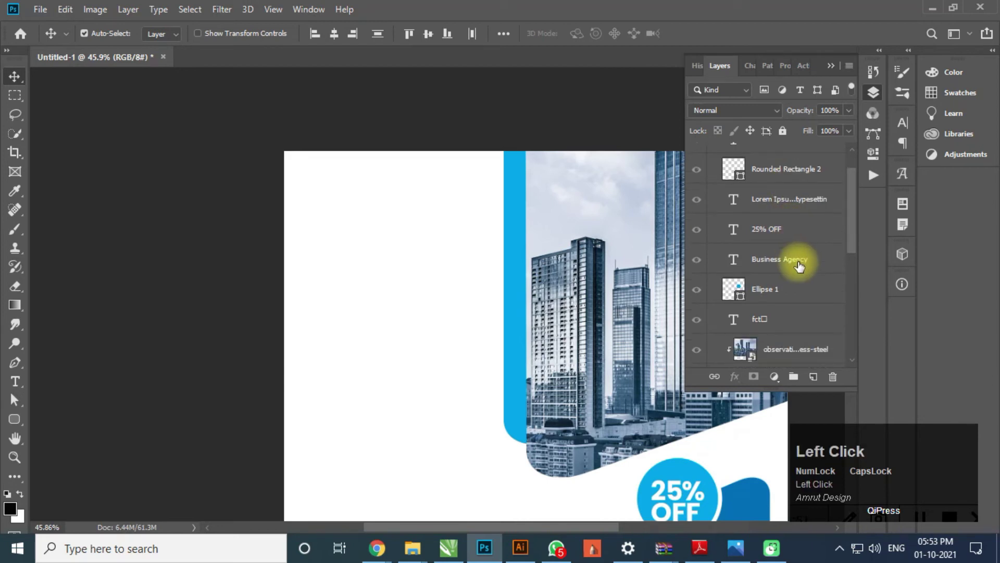
scroll(711, 161, up, 2)
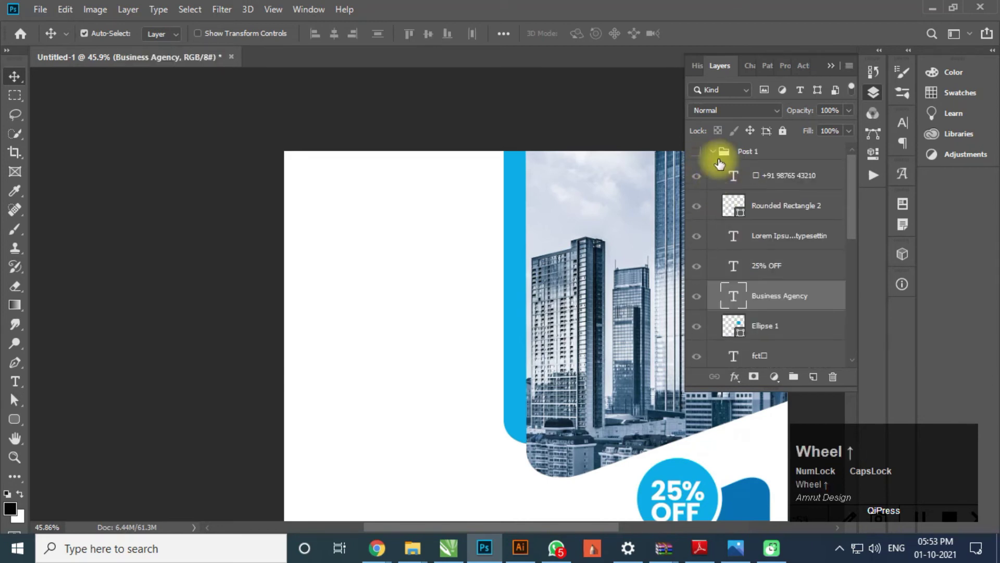
ctrl+click(712, 153)
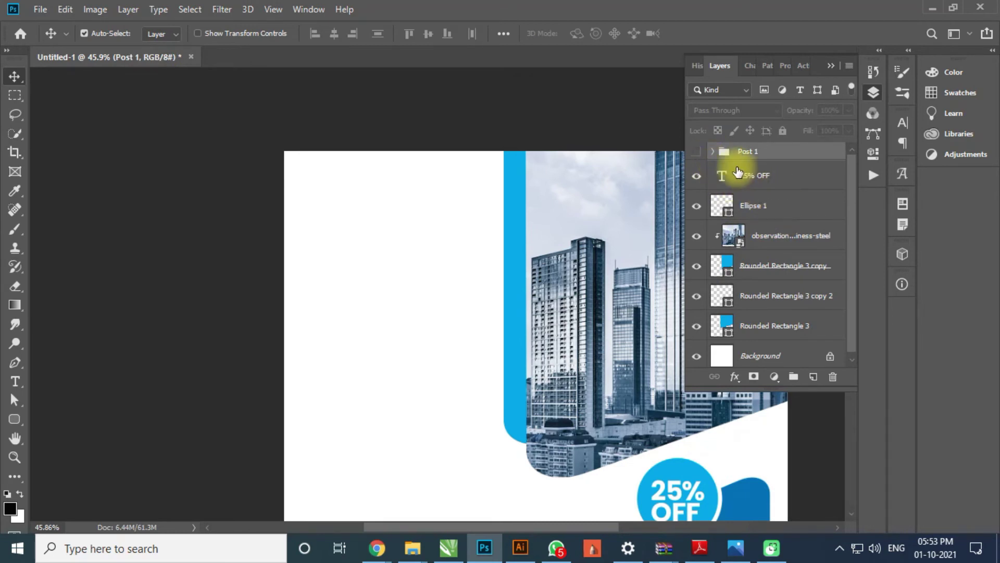
click(713, 151)
click(714, 153)
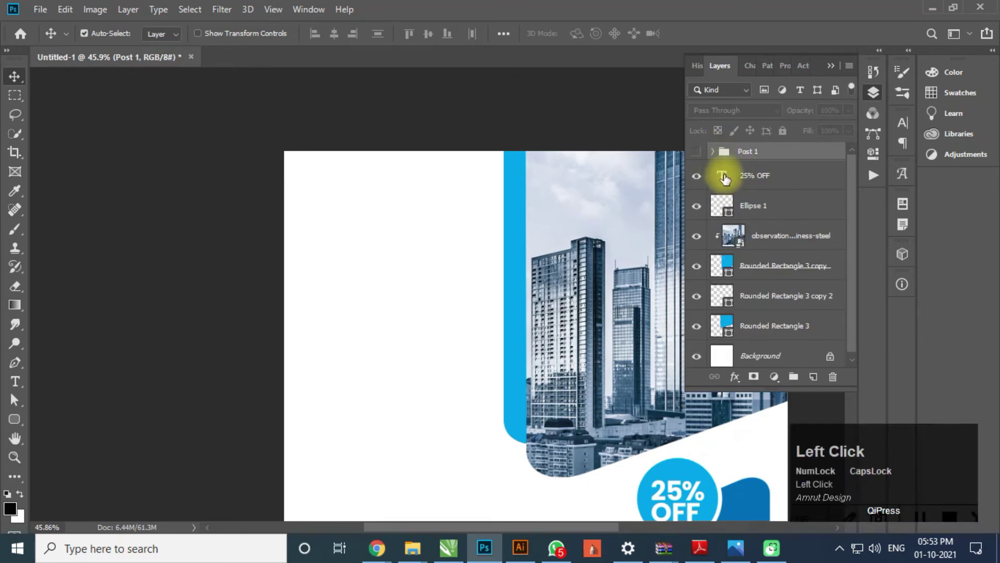
ctrl+click(792, 183)
key(ctrl+v)
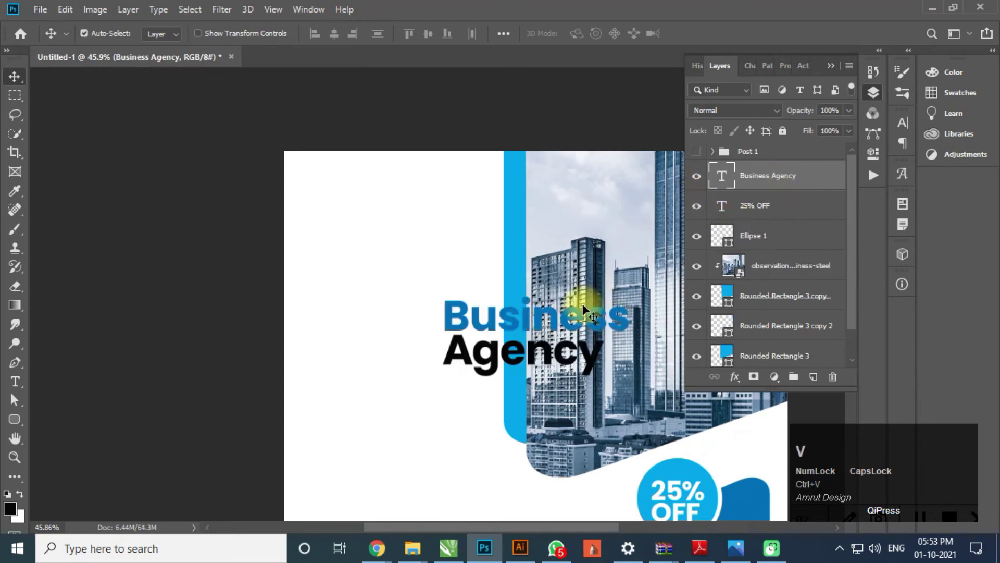
Place the Business Agency heading on the white area beside the light blue strip.
drag(540, 318, 403, 251)
alt+scroll(442, 197, down, 2)
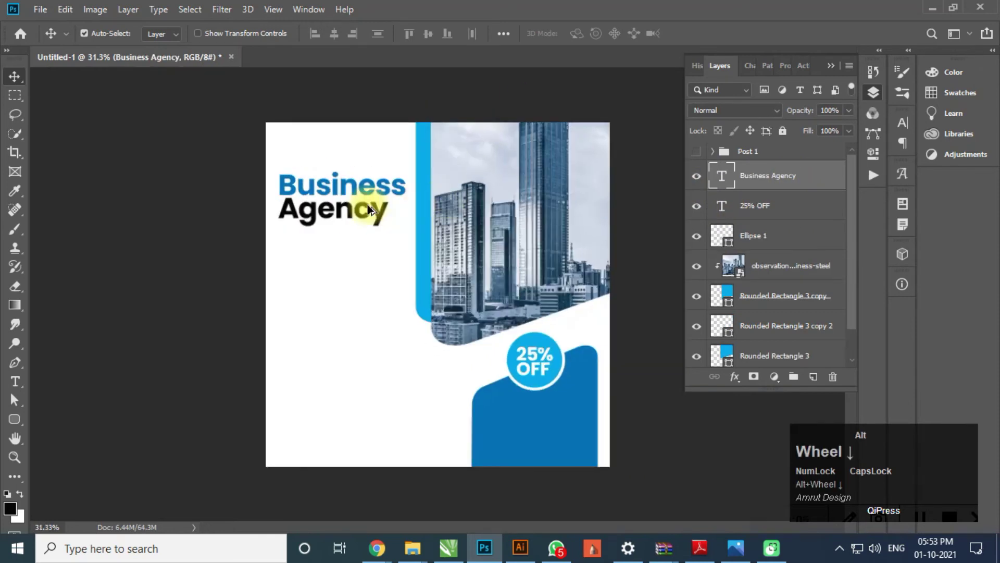
drag(368, 209, 370, 229)
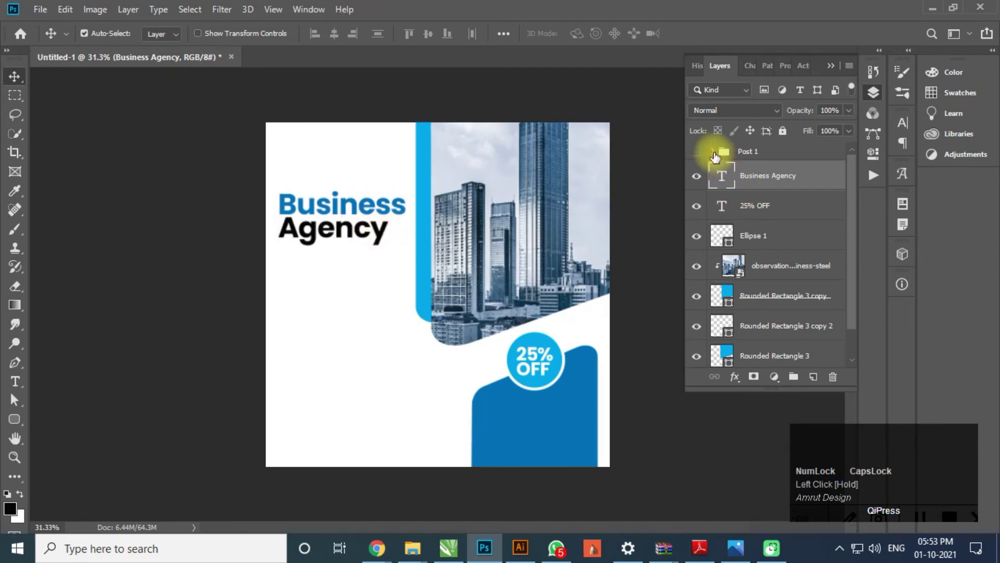
Copy the Lorem Ipsum paragraph from the Post 1 group, place it below the Business Agency heading and move both texts lower.
click(714, 153)
click(781, 239)
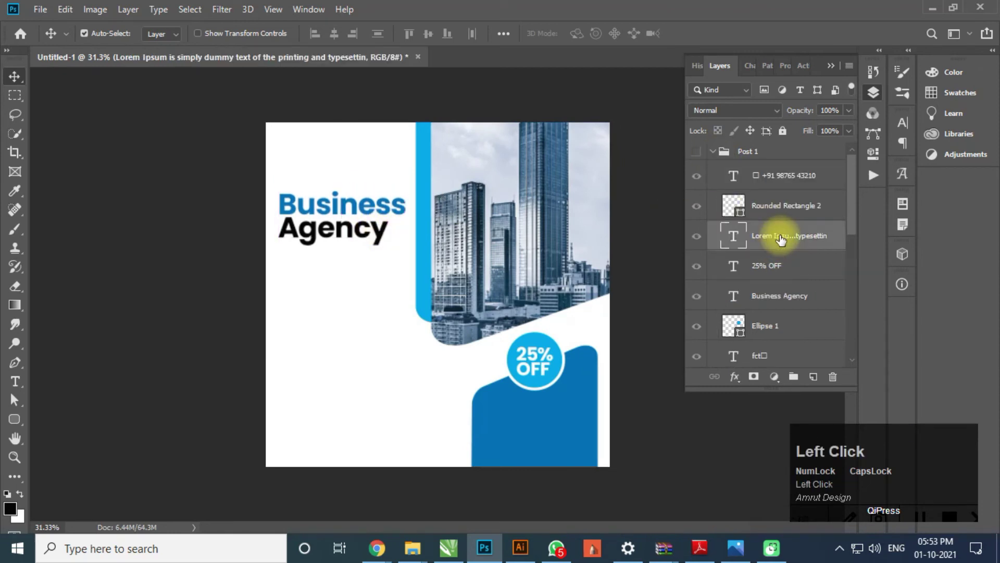
click(713, 151)
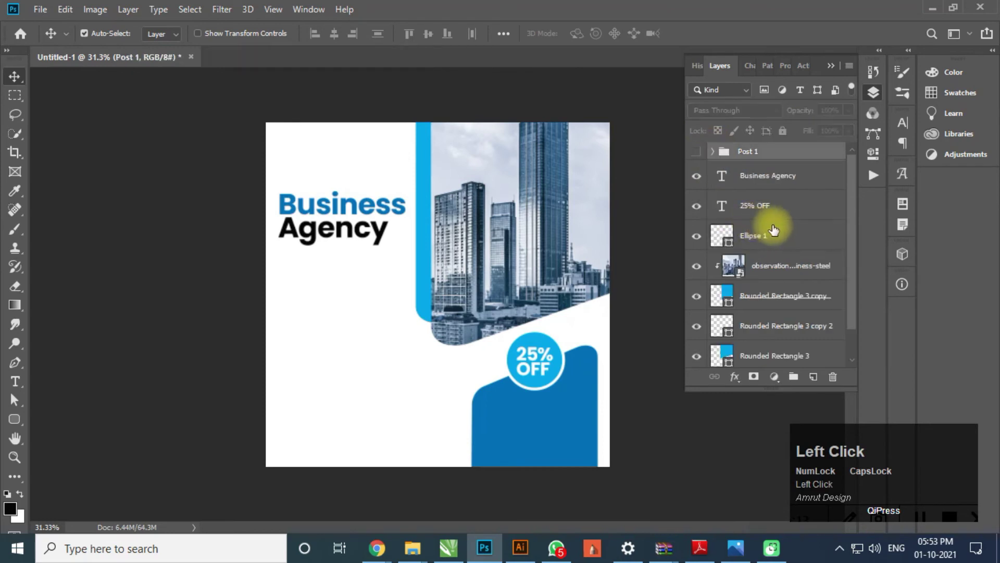
key(ctrl+v)
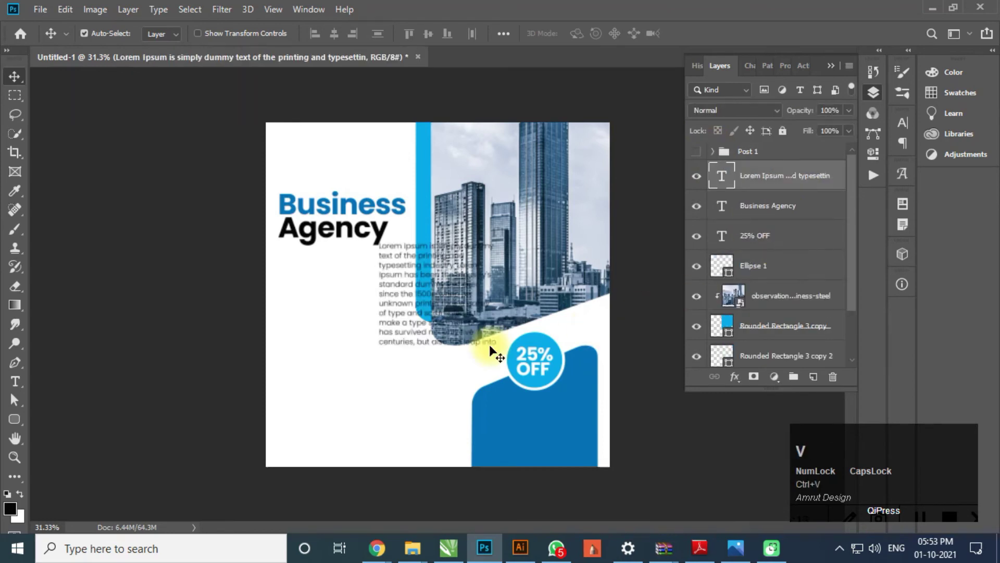
drag(465, 312, 364, 334)
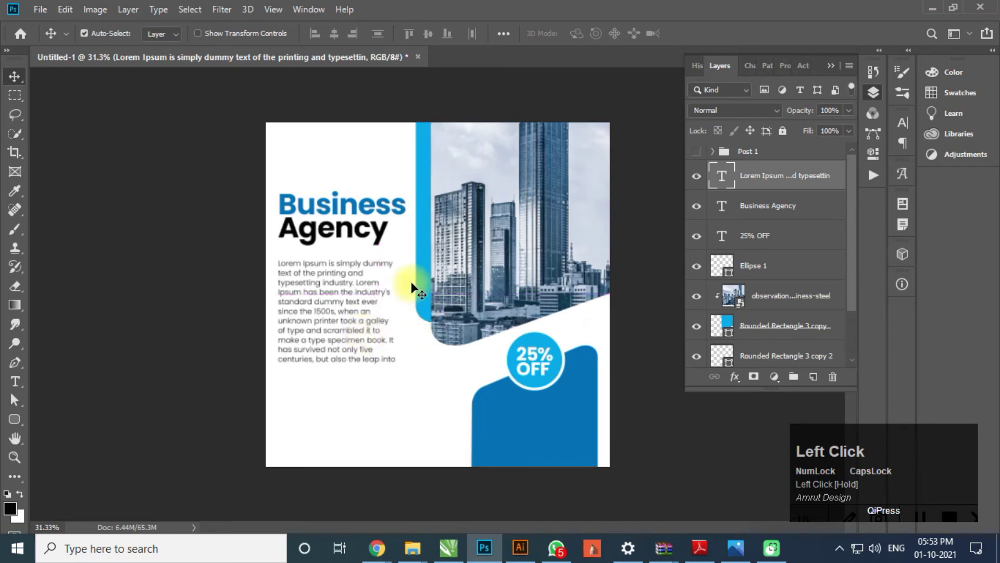
mouse_move(384, 232)
mouse_down()
mouse_move(379, 286)
mouse_move(379, 246)
mouse_up()
drag(379, 246, 380, 268)
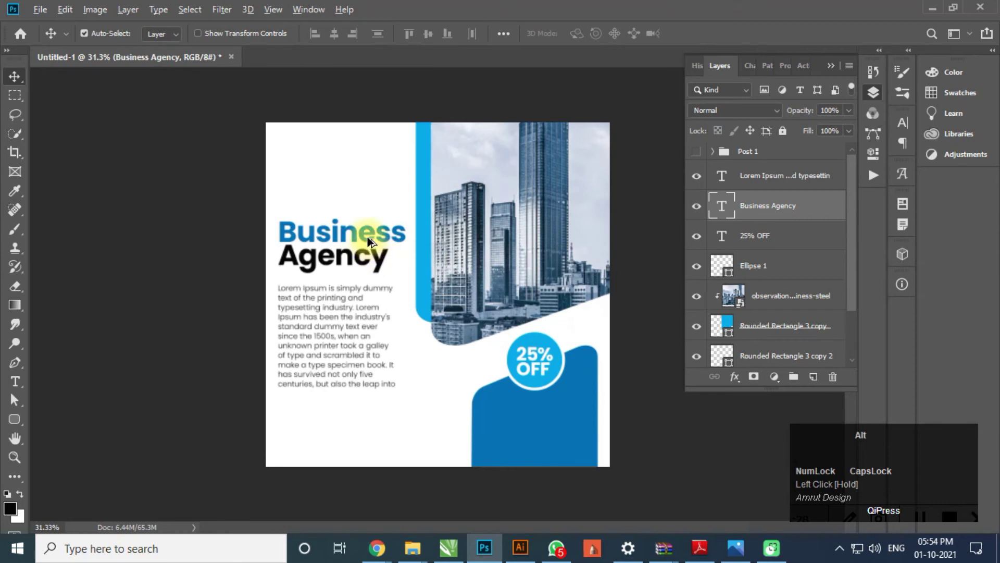
Duplicate the Business Agency heading above the original and replace the copy's text with "Your Logo".
drag(368, 241, 366, 178)
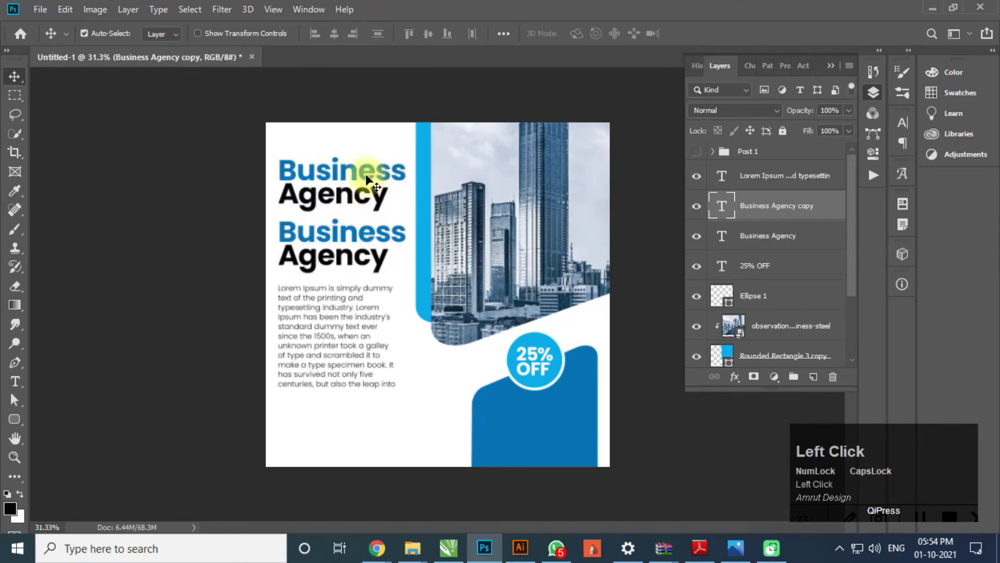
double_click(386, 185)
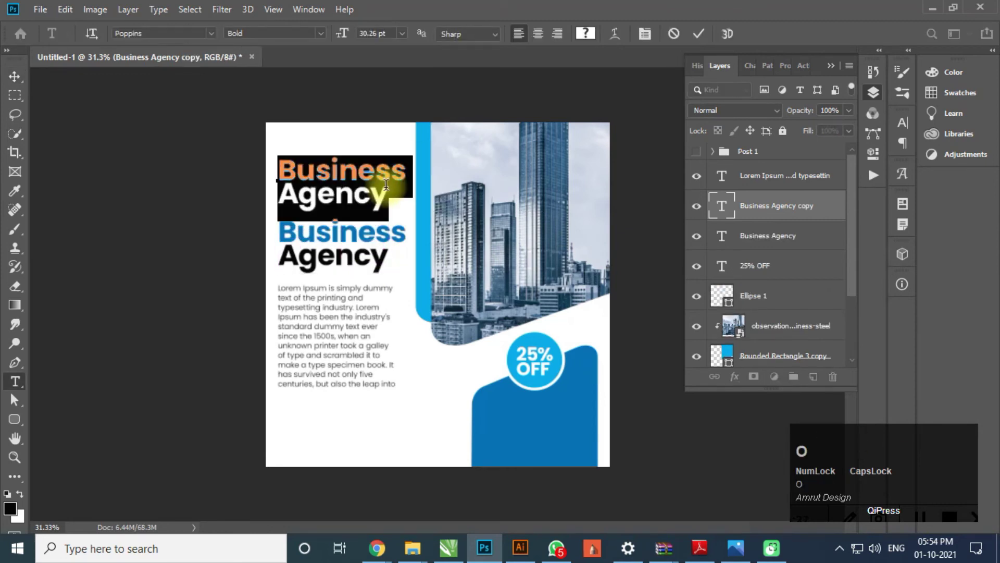
text(yOUT lO)
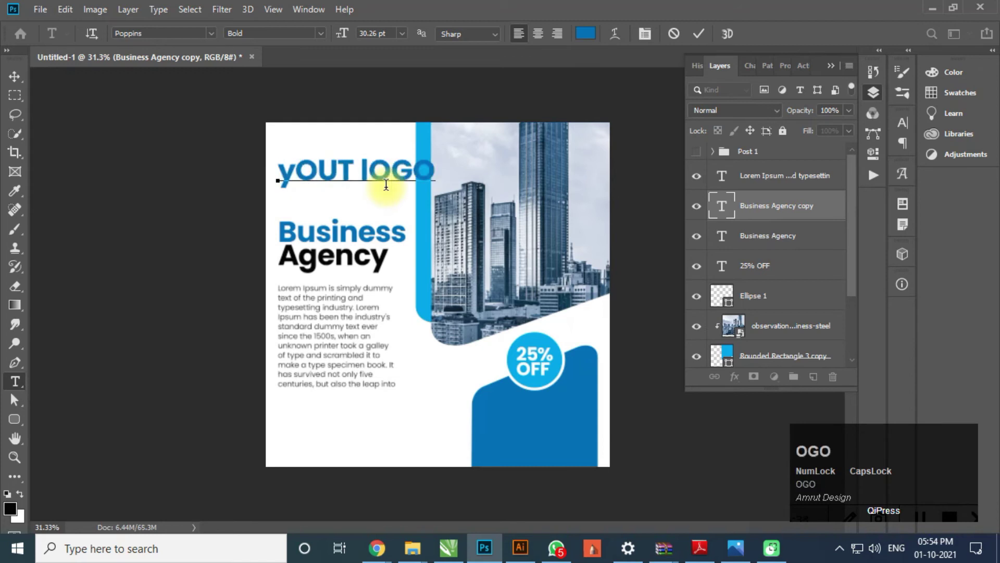
text(GO)
key(ctrl+a)
key(shift)
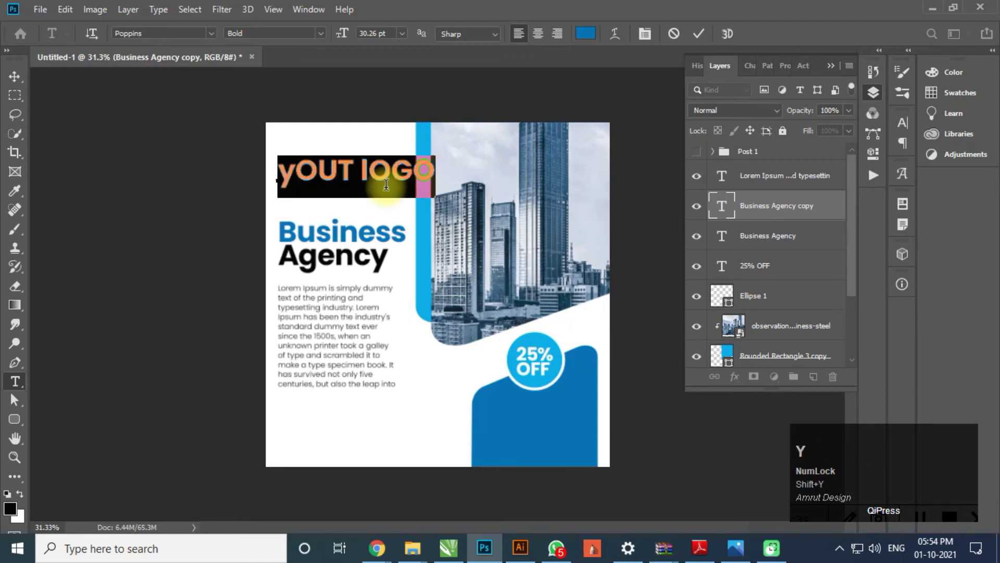
text(Y)
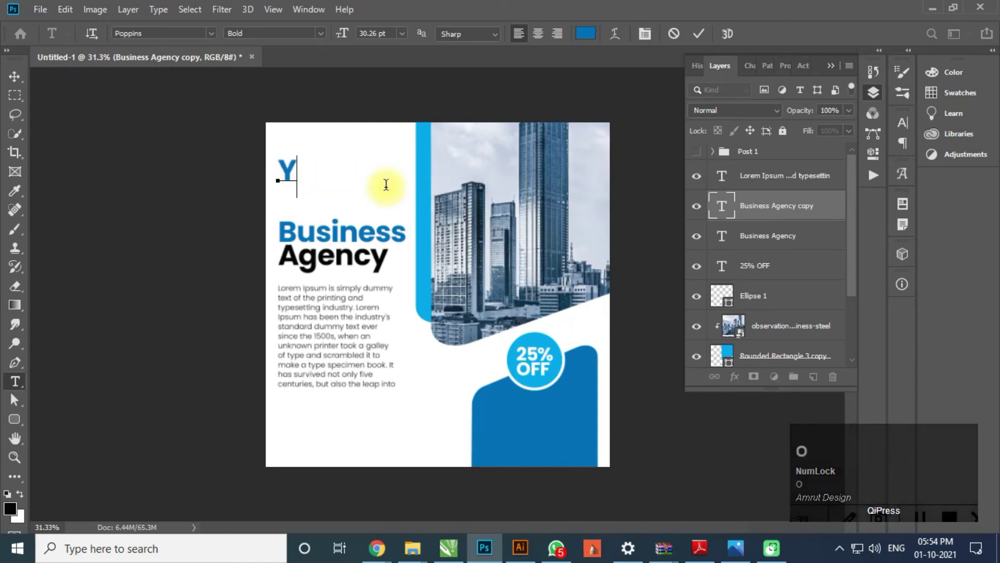
text(our Logo)
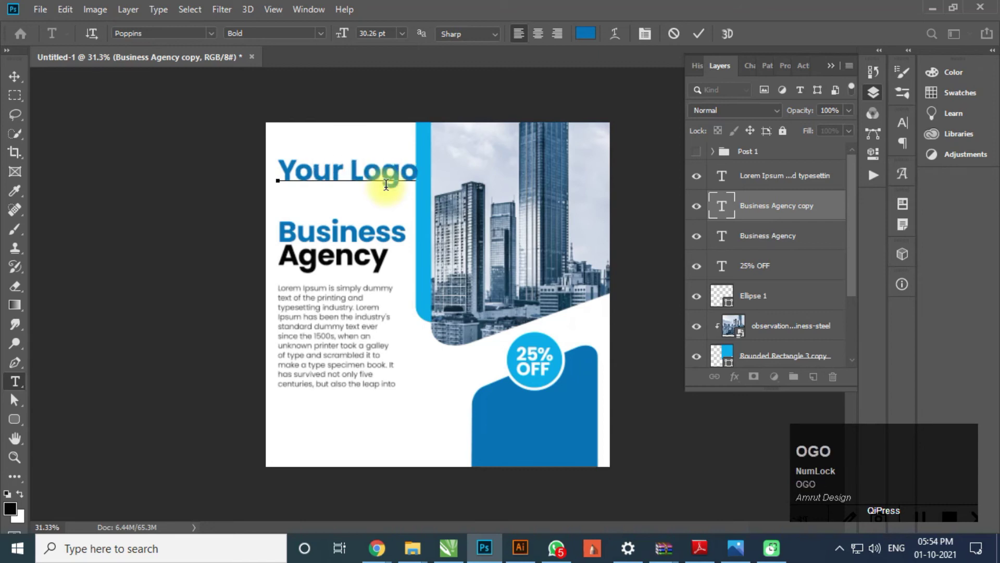
Set the font size of the "Your Logo" text to 14 pt.
key(ctrl+a)
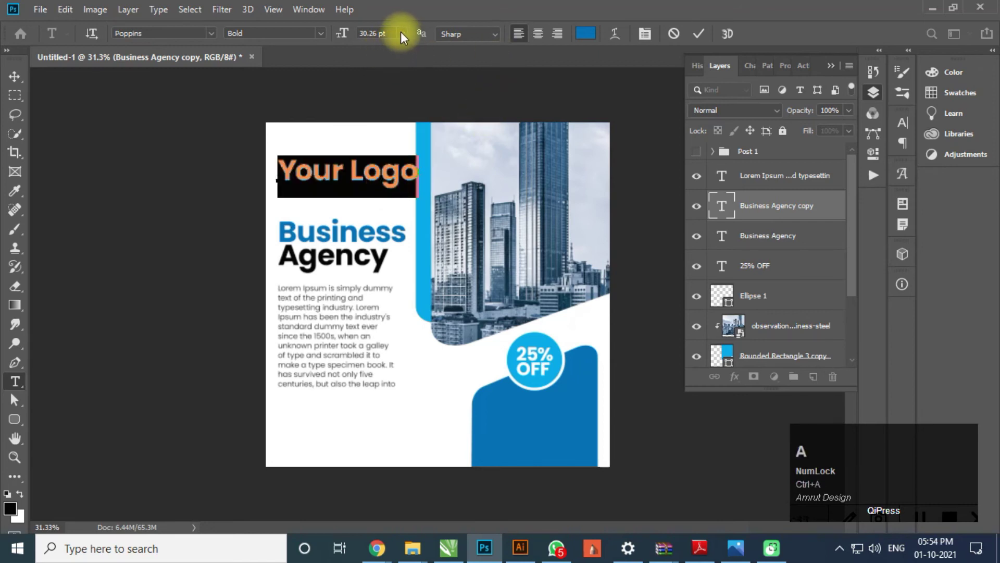
click(402, 34)
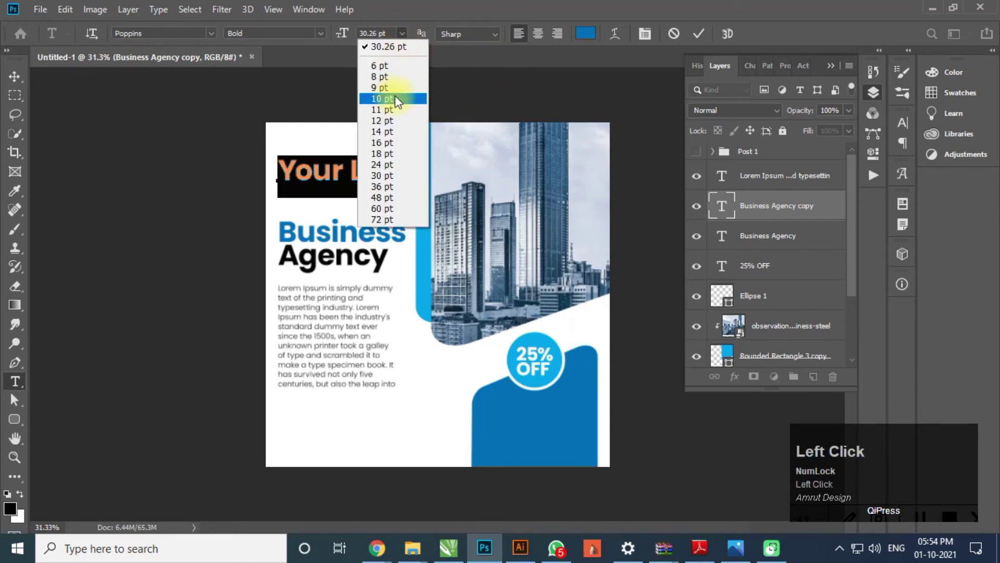
click(385, 131)
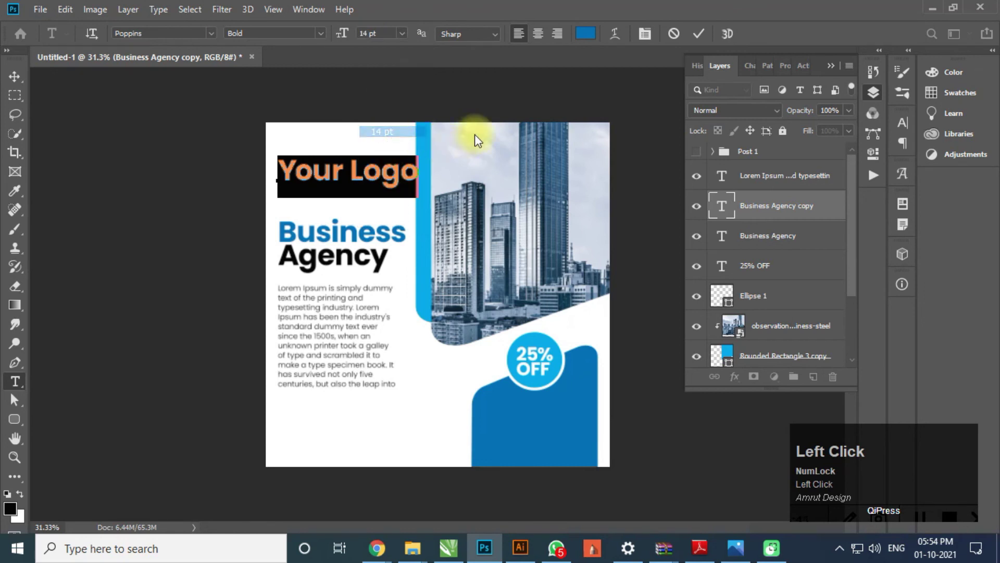
click(15, 76)
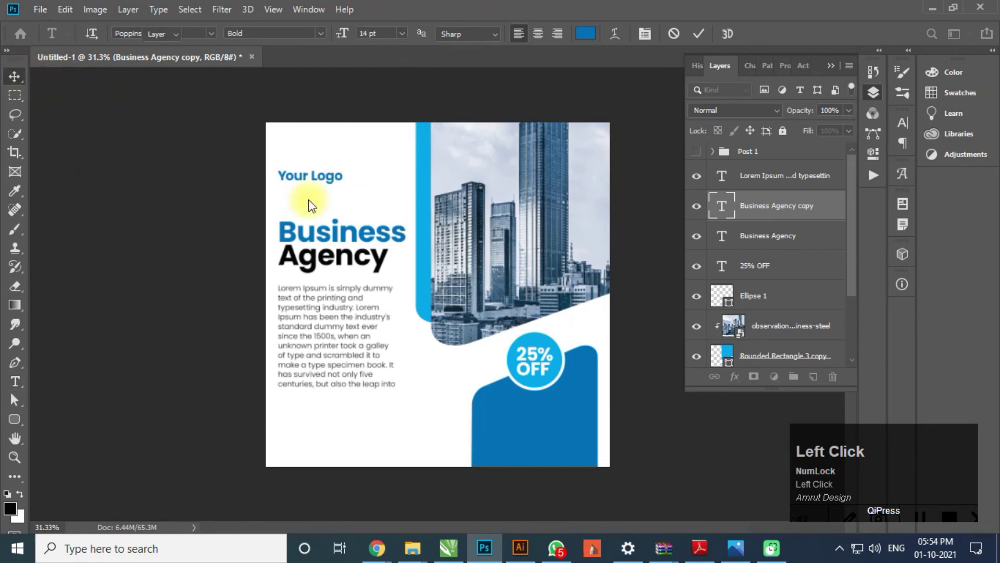
click(332, 181)
scroll(285, 159, up, 4)
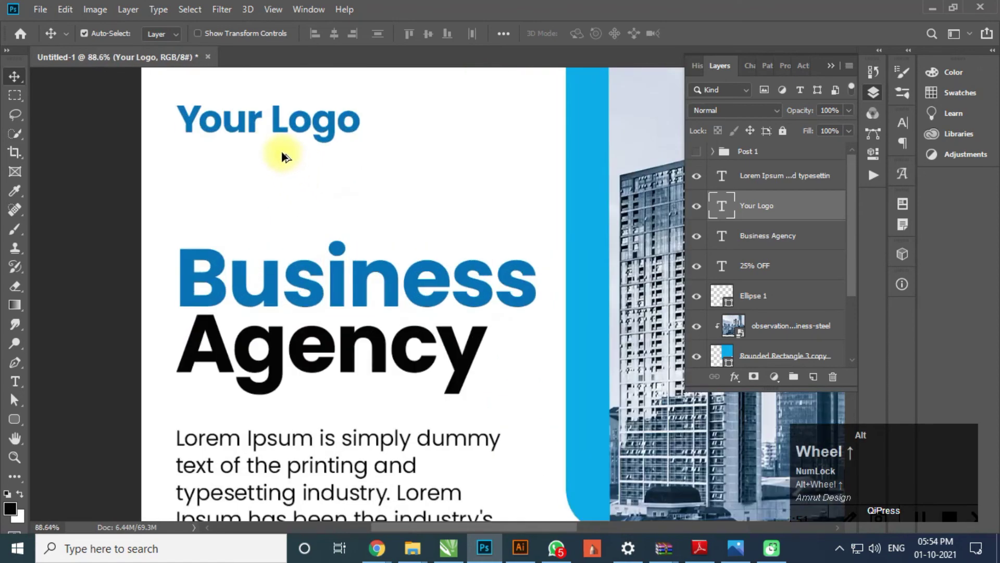
click(281, 130)
scroll(412, 299, down, 4)
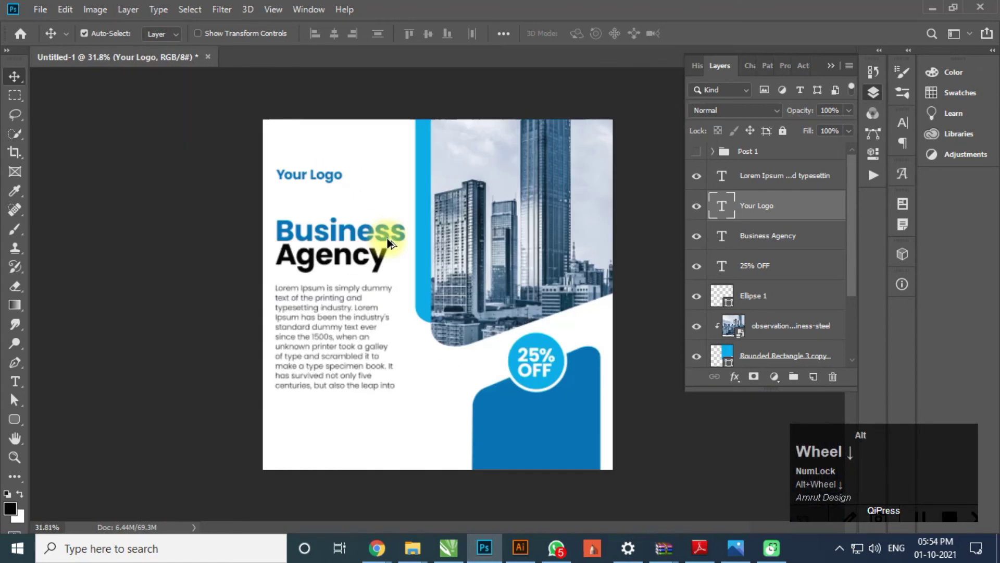
Duplicate the 25% OFF badge's light blue circle and place the copy above the "Your Logo" text.
drag(499, 362, 278, 180)
scroll(298, 176, up, 2)
scroll(299, 176, up, 2)
scroll(370, 301, down, 3)
scroll(302, 133, up, 2)
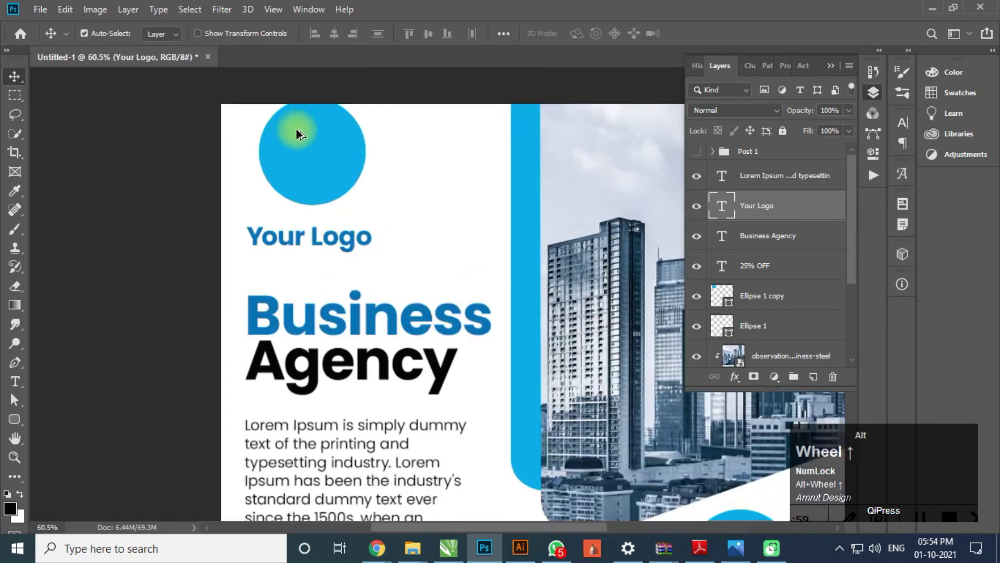
shift+drag(308, 136, 313, 161)
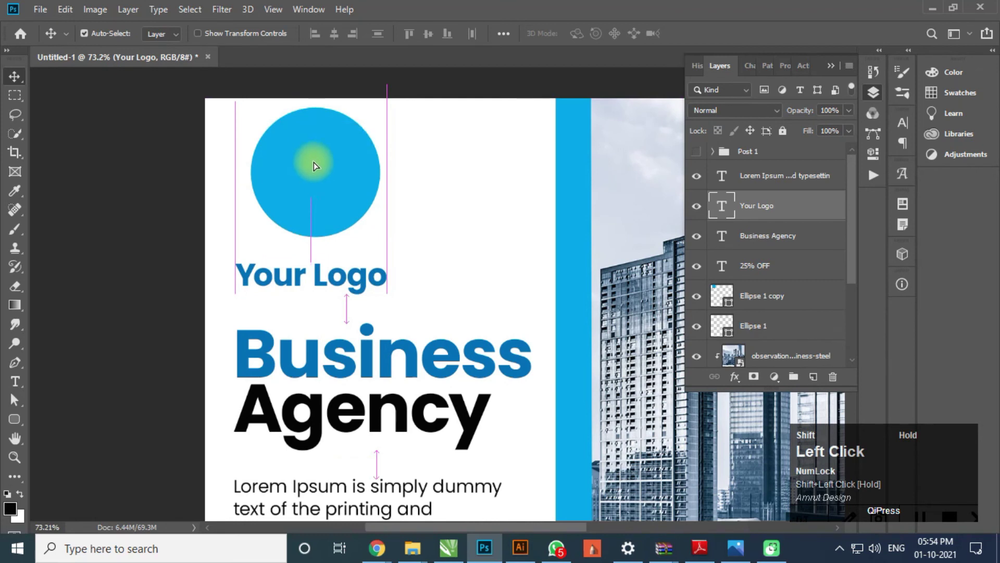
Scale the copied circle to about 68% and centre it just above the "Your Logo" text.
click(313, 161)
key(ctrl)
key(ctrl+t)
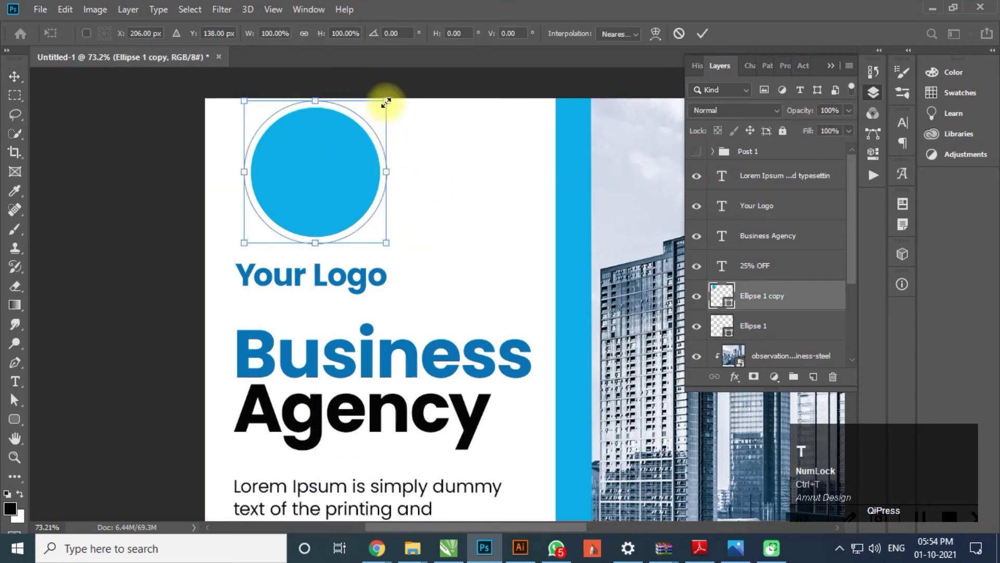
drag(386, 100, 356, 164)
drag(286, 202, 303, 202)
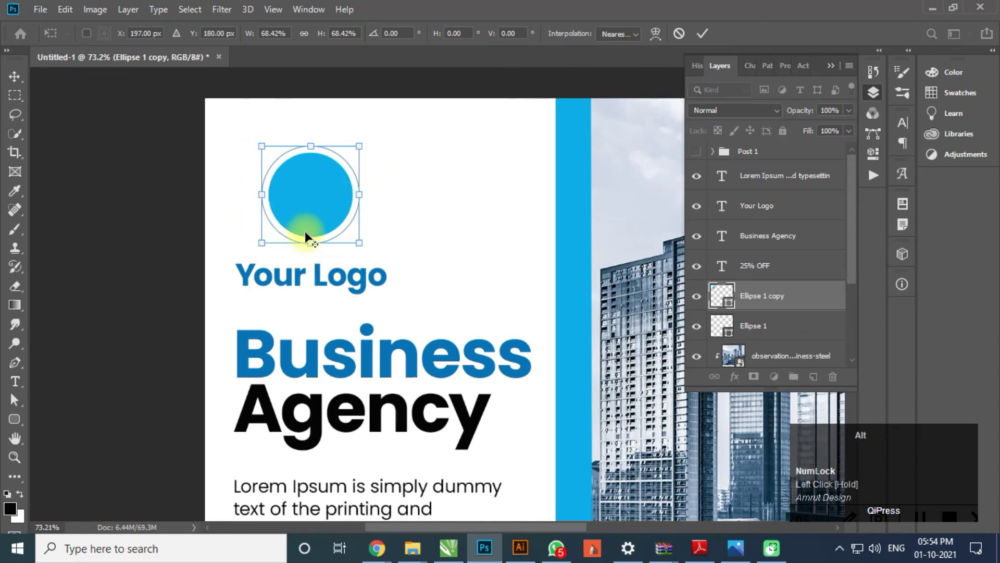
scroll(305, 230, up, 1)
key(Return)
scroll(376, 214, down, 3)
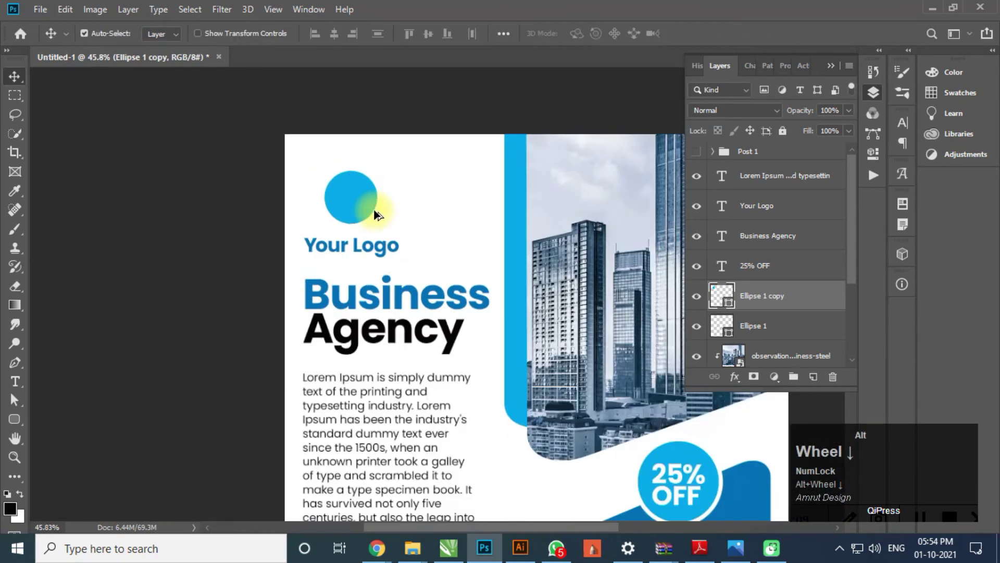
scroll(377, 213, down, 2)
scroll(352, 262, up, 1)
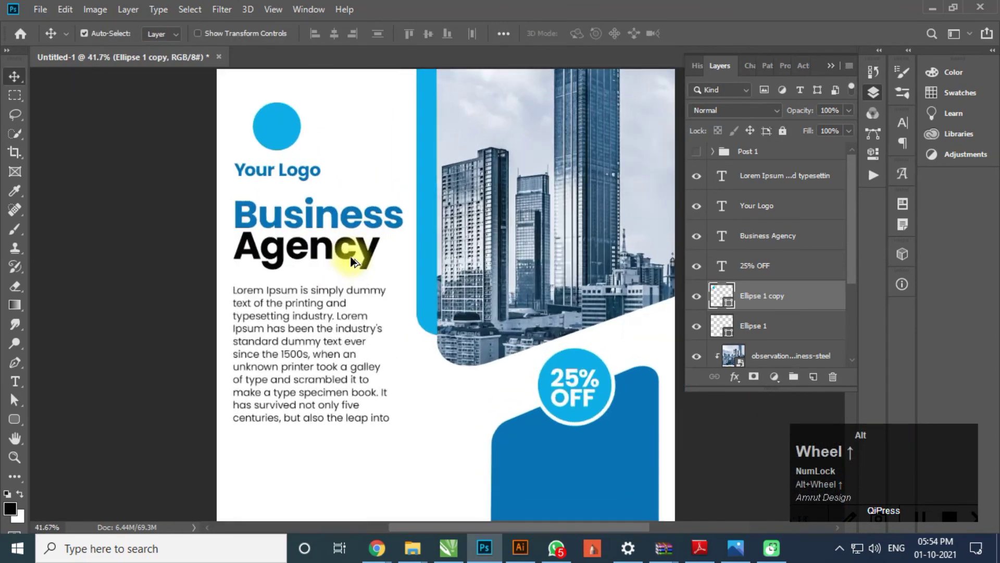
Move the Lorem Ipsum paragraph and the Business Agency heading slightly lower, widening the gap below "Your Logo".
click(339, 293)
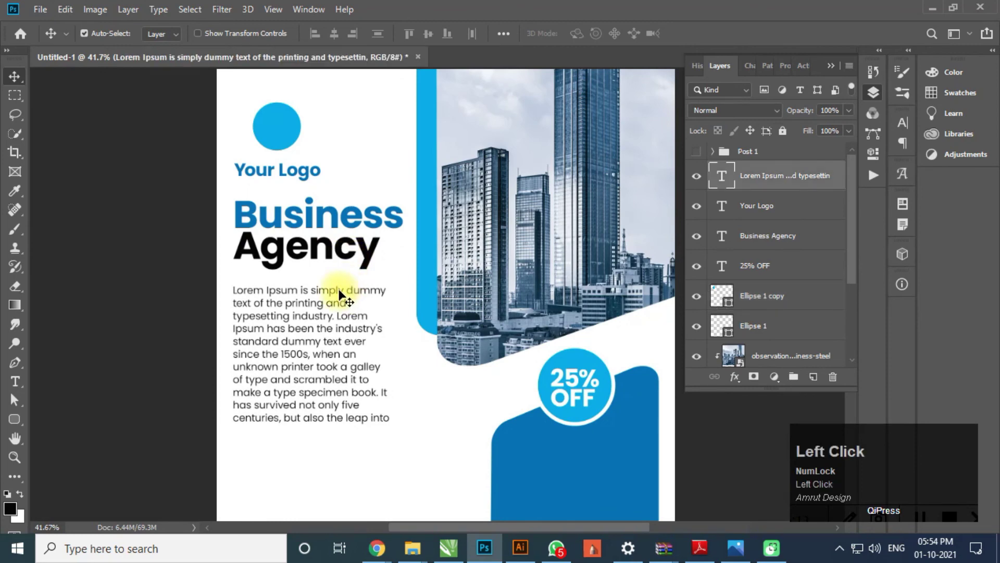
drag(339, 294, 339, 311)
drag(345, 261, 347, 273)
scroll(411, 229, down, 2)
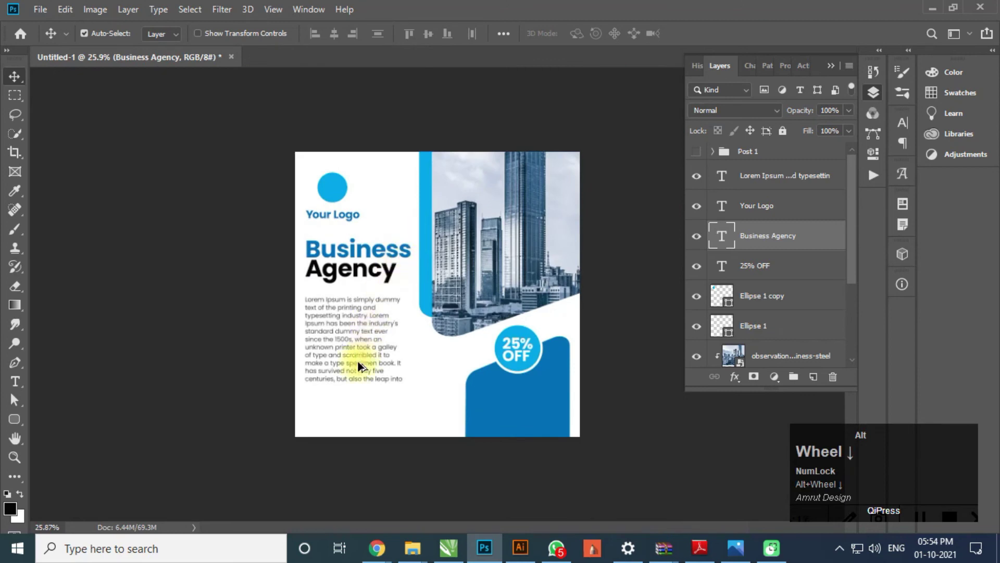
scroll(357, 361, up, 2)
Shift the paragraph and heading slightly right, and move the "Your Logo" text with its circle to match.
click(337, 305)
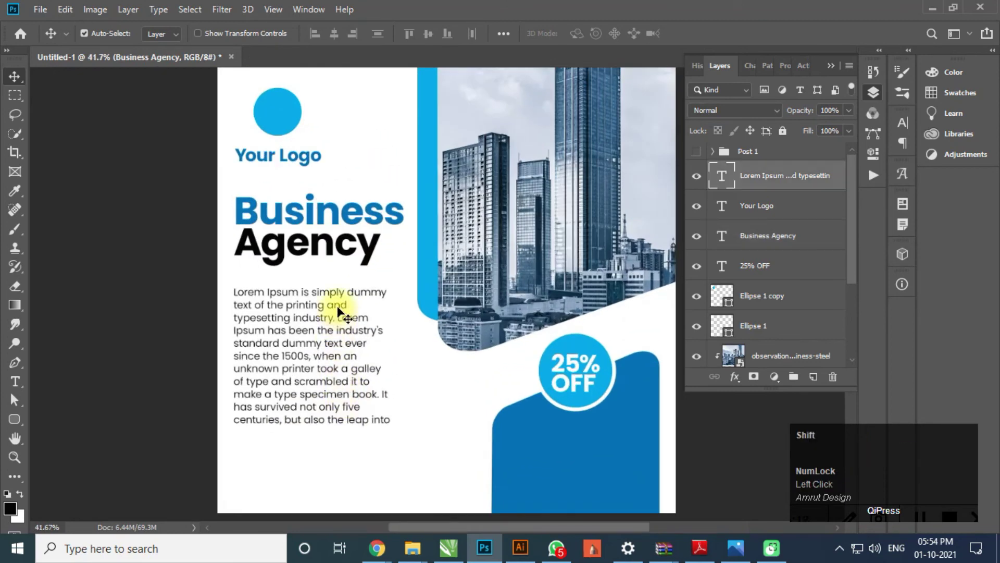
drag(336, 306, 299, 292)
drag(282, 259, 283, 261)
click(269, 158)
shift+click(271, 119)
drag(271, 119, 277, 124)
scroll(385, 200, down, 2)
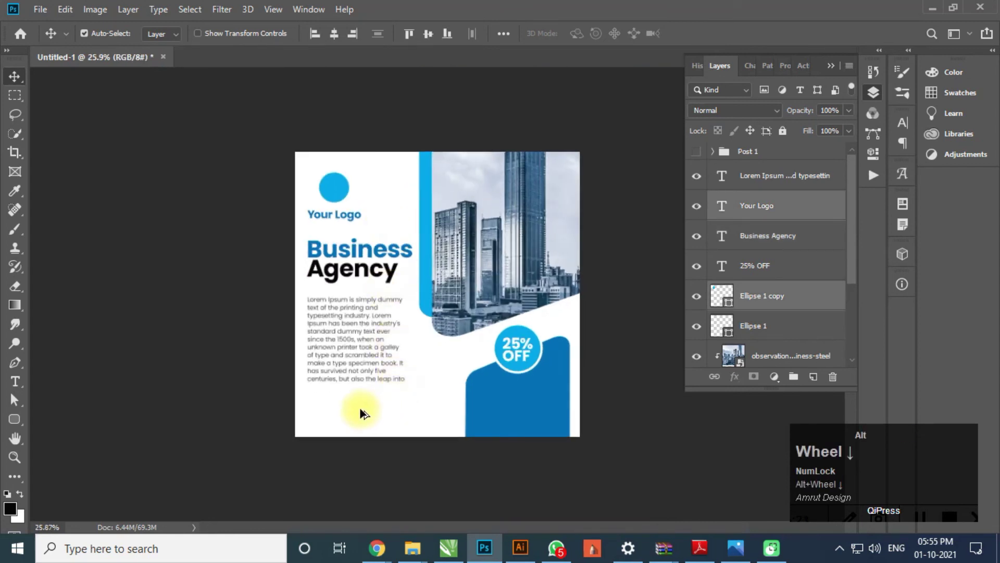
Copy the phone number text and its rounded bar from the Post 1 group and place them below the paragraph at the canvas's left edge.
scroll(359, 408, up, 1)
click(715, 152)
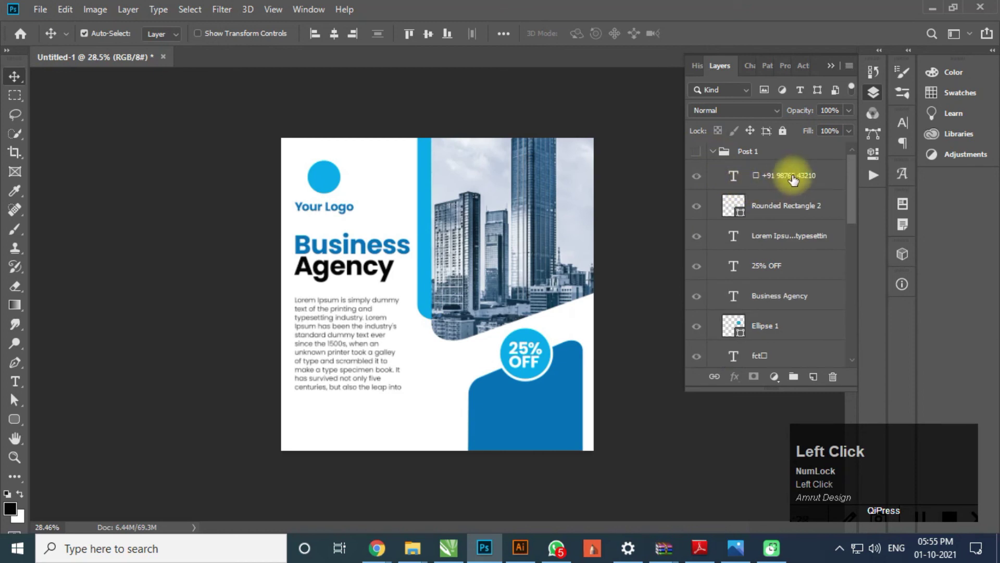
click(793, 179)
ctrl+click(791, 207)
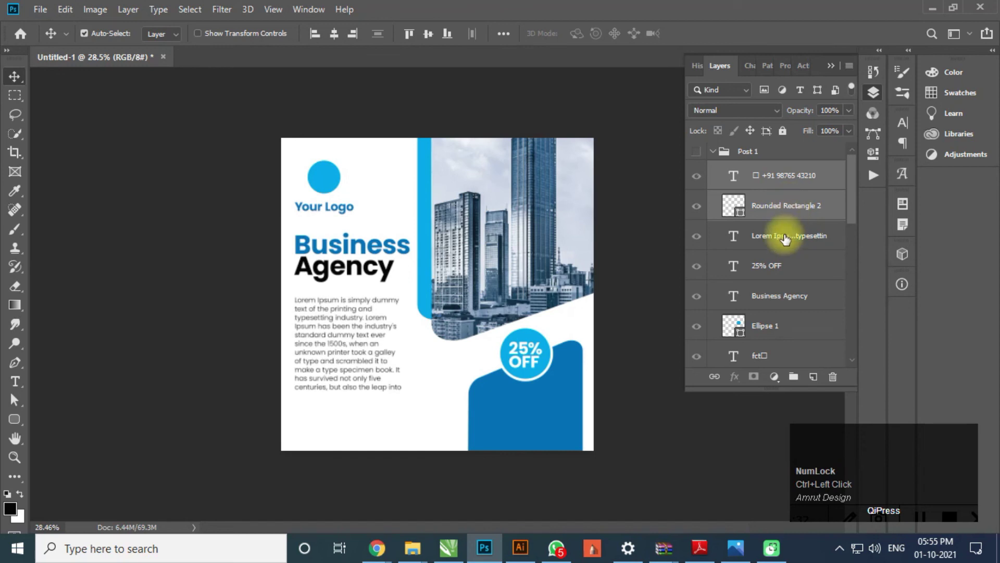
click(713, 153)
click(781, 177)
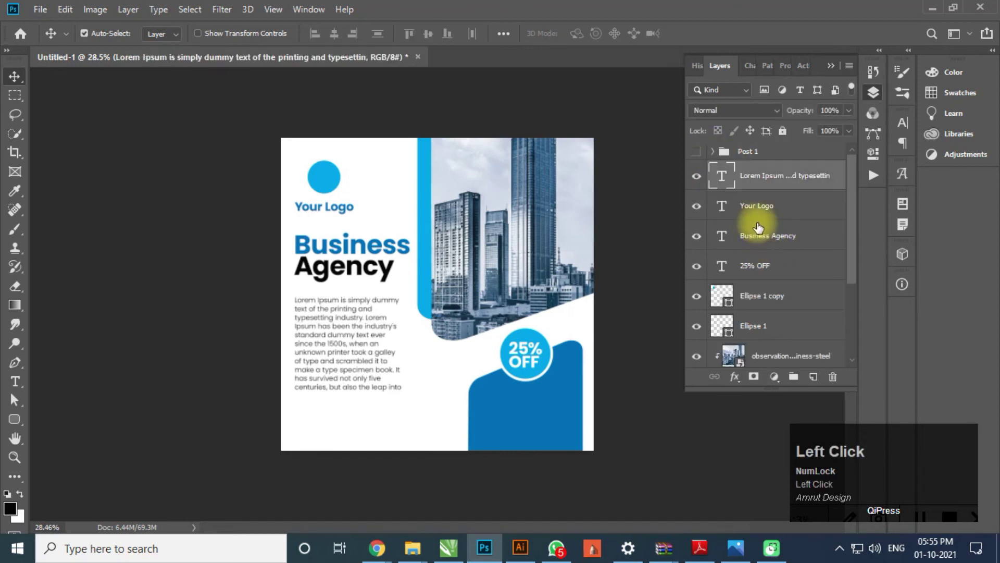
key(ctrl+v)
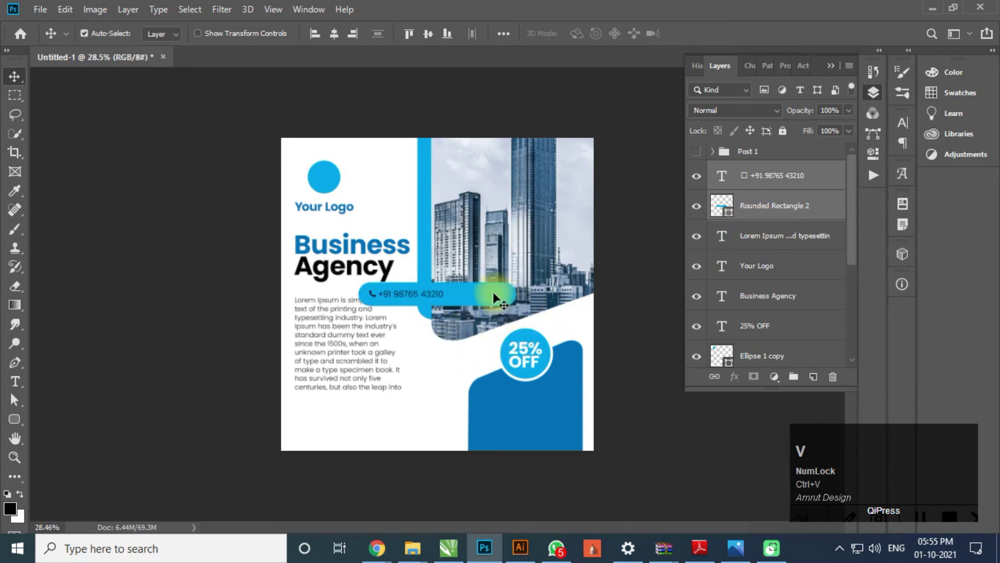
drag(493, 292, 381, 418)
scroll(319, 420, up, 4)
key(space)
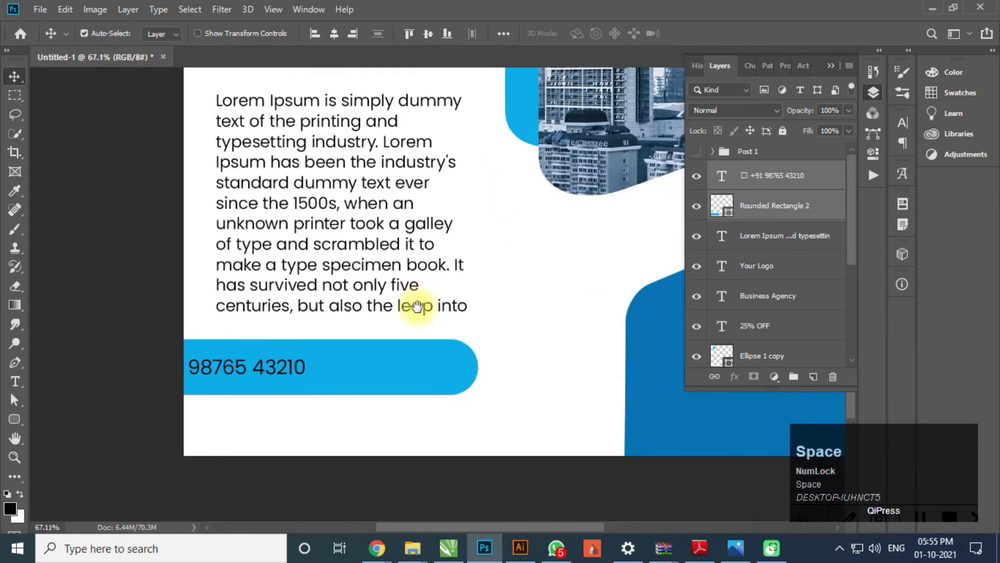
Move the phone number text right on its bar so it lines up with the paragraph's left edge.
click(423, 358)
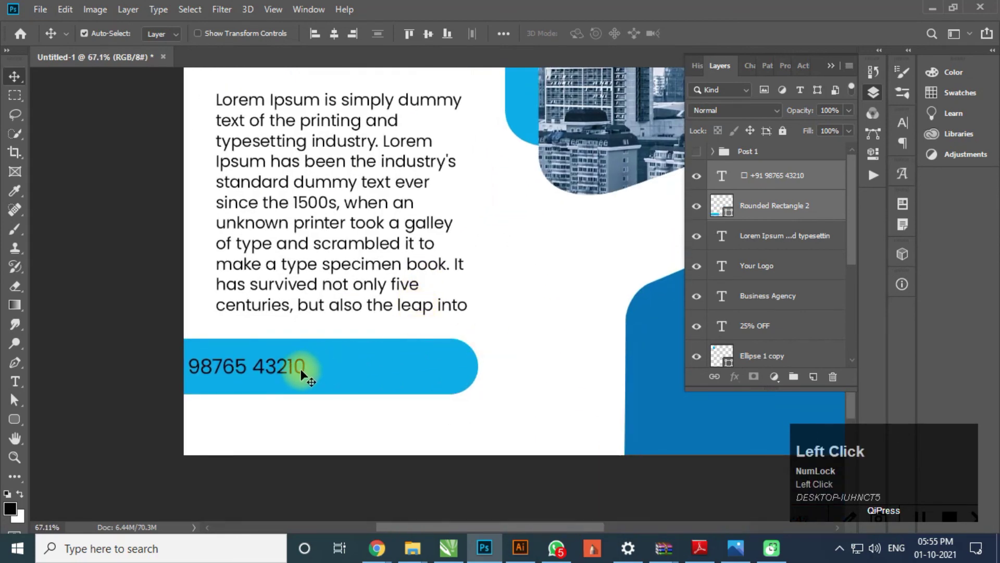
click(766, 174)
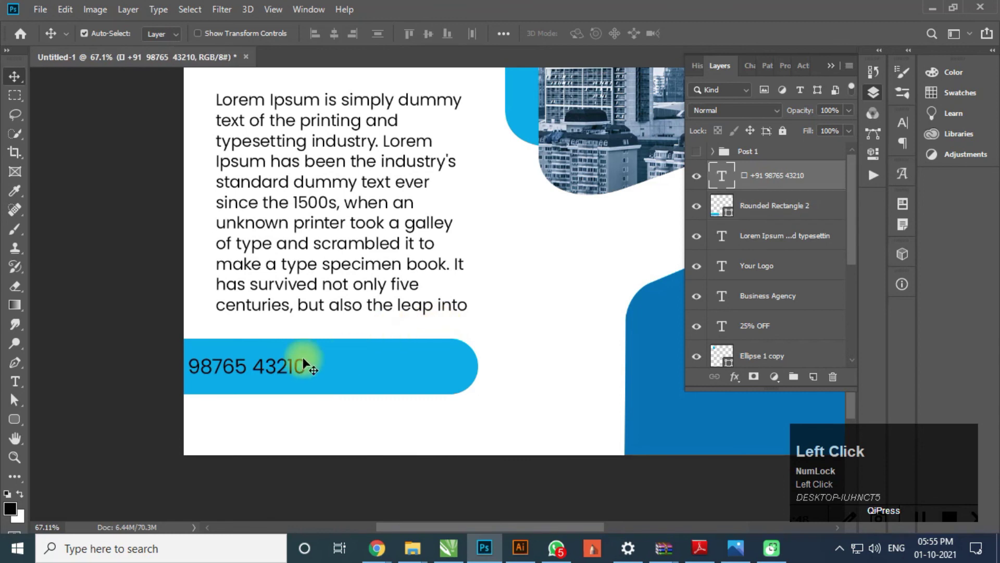
drag(304, 373, 391, 377)
Copy the social media icons text from the Post 1 group and place it below the phone number bar, aligned with the text column.
scroll(761, 255, down, 2)
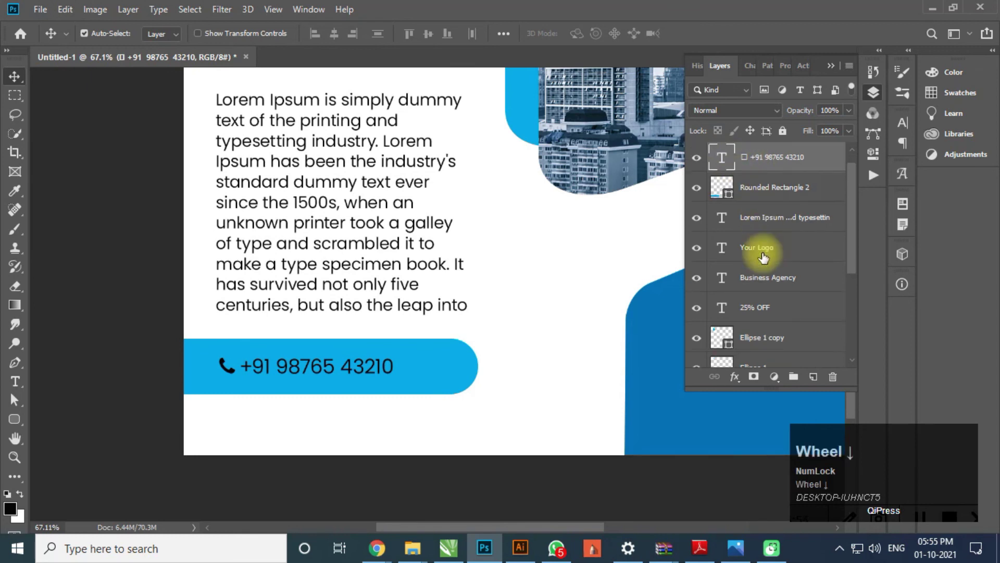
scroll(762, 262, down, 3)
scroll(758, 255, up, 5)
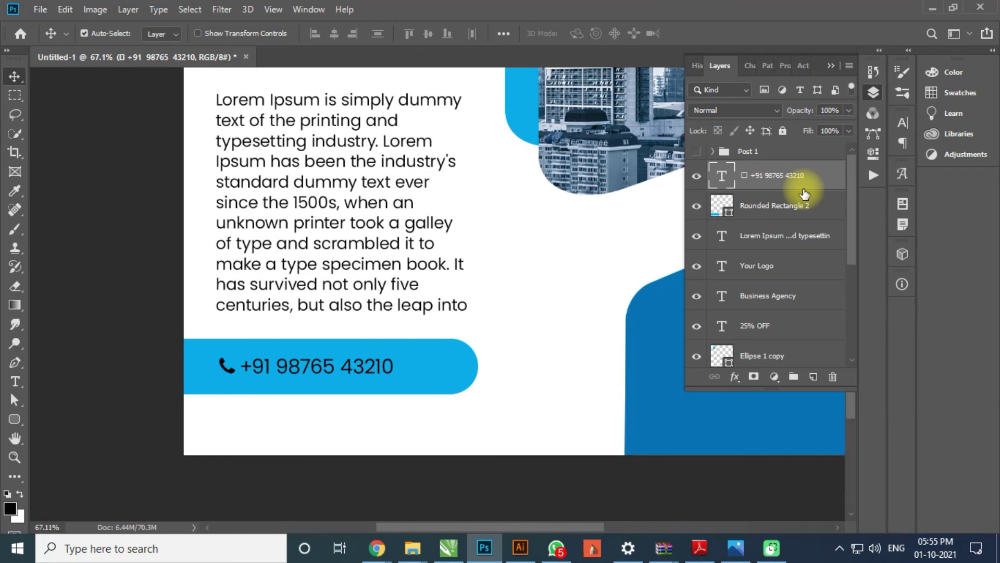
scroll(804, 194, down, 5)
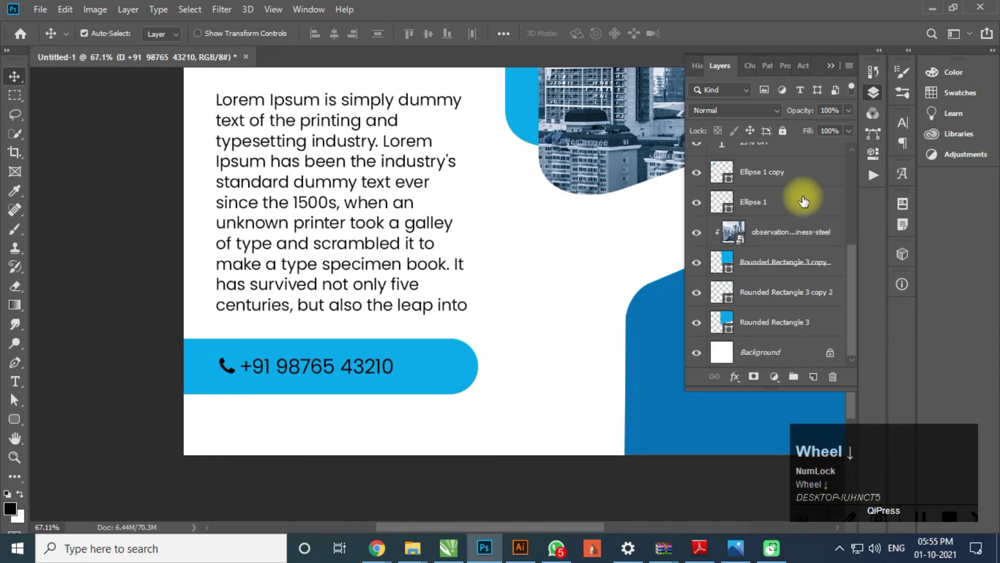
scroll(802, 198, up, 6)
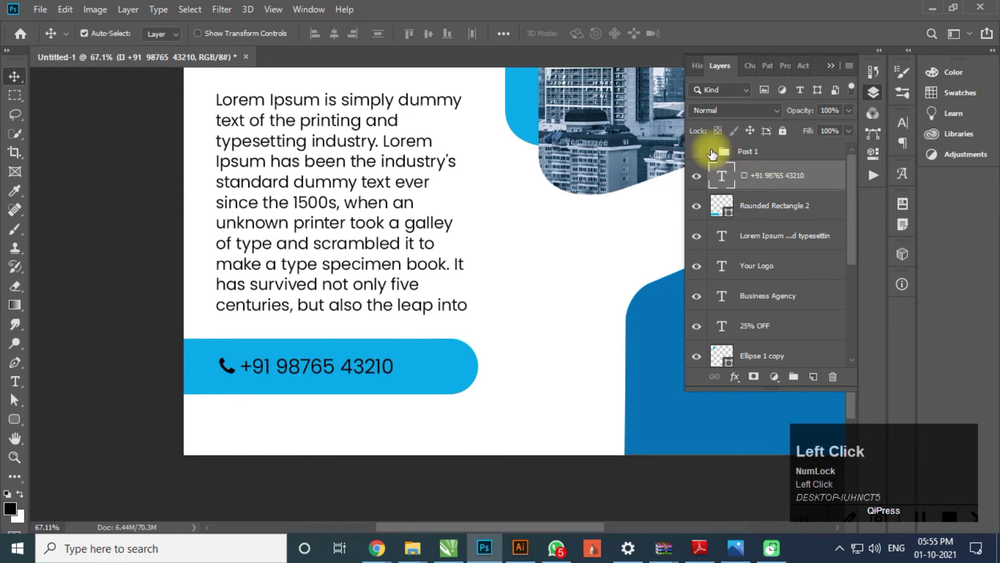
click(712, 152)
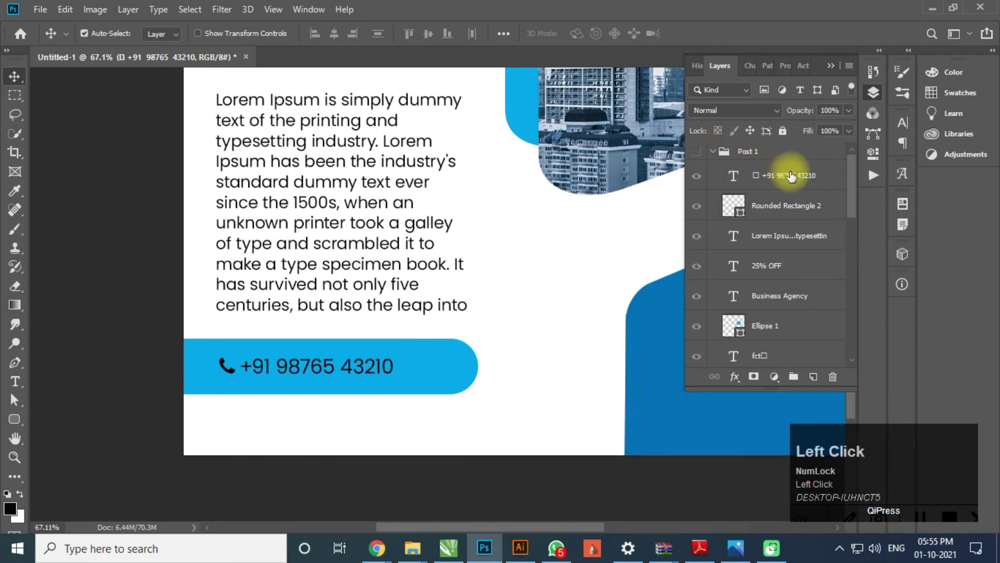
scroll(792, 314, down, 1)
scroll(792, 314, down, 1)
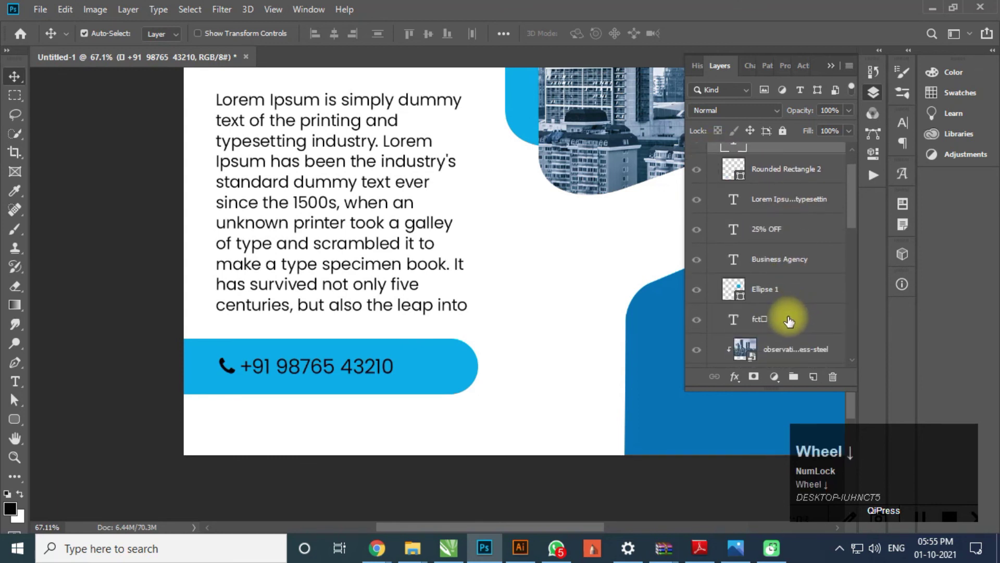
click(790, 321)
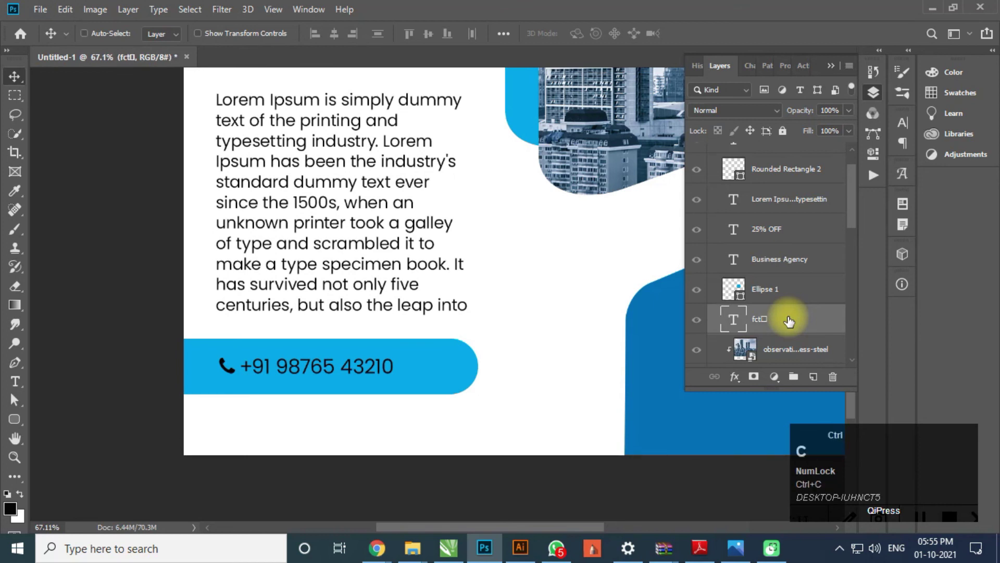
scroll(730, 219, up, 3)
click(713, 151)
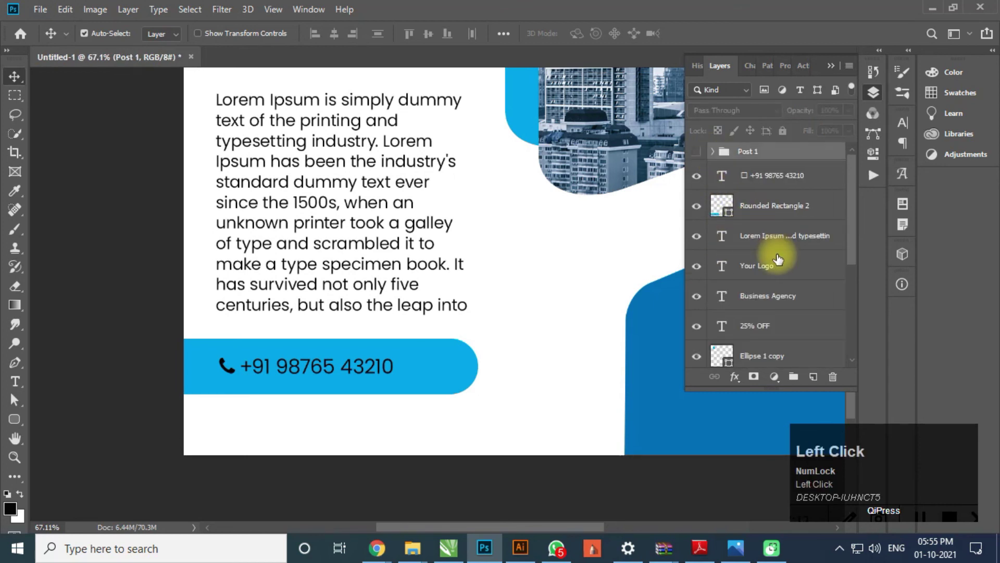
click(816, 175)
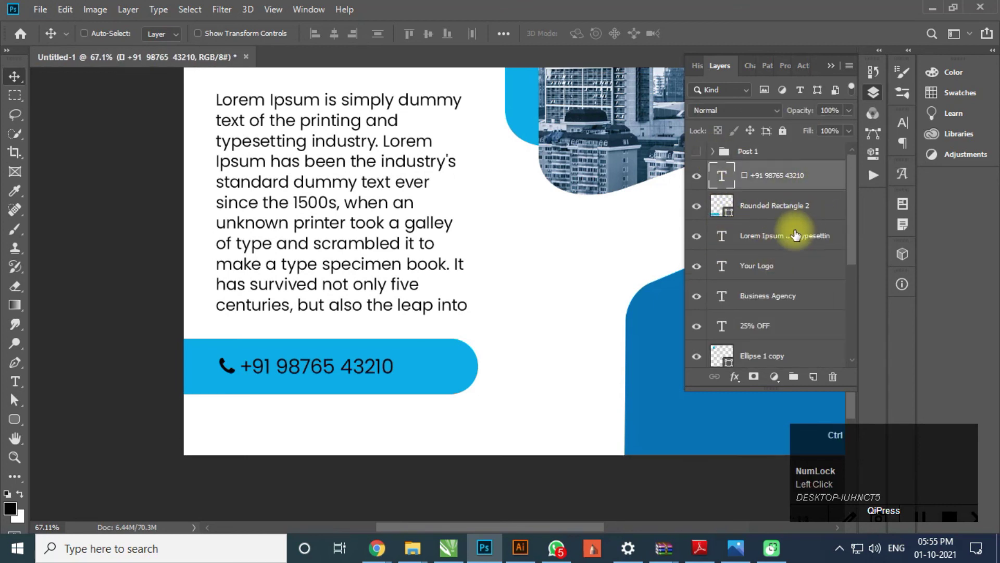
key(ctrl+v)
drag(533, 266, 312, 433)
scroll(392, 405, down, 3)
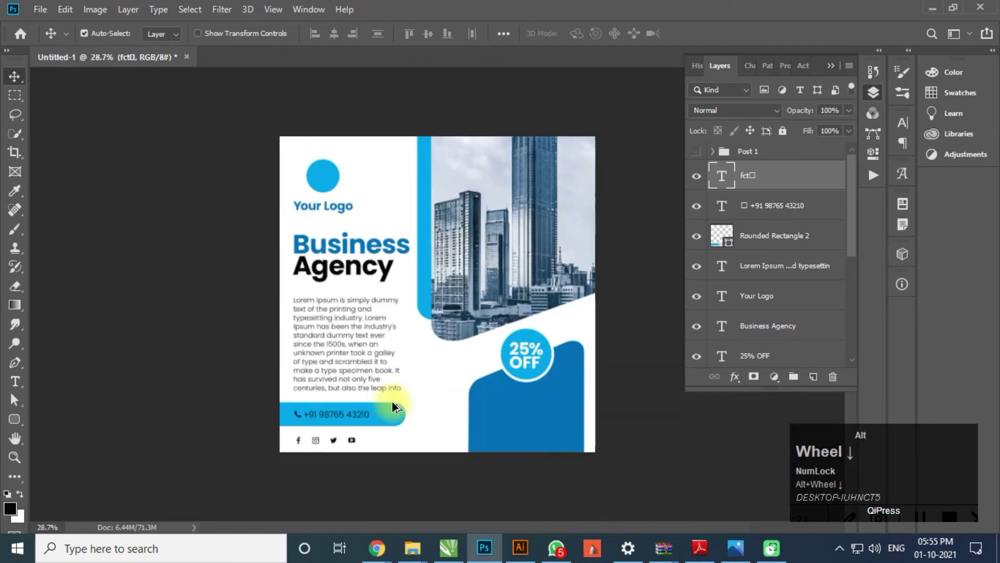
scroll(347, 259, up, 1)
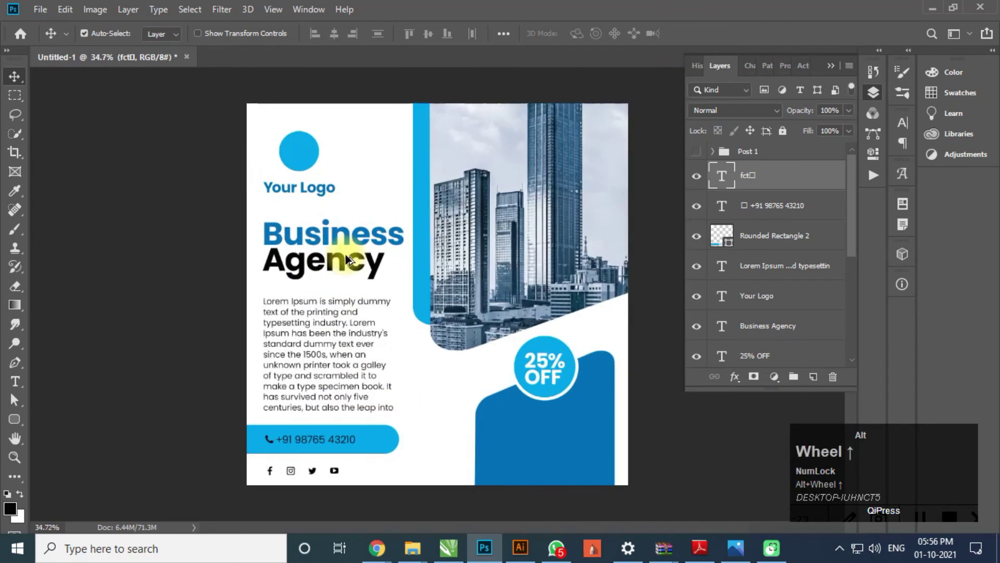
scroll(339, 319, down, 1)
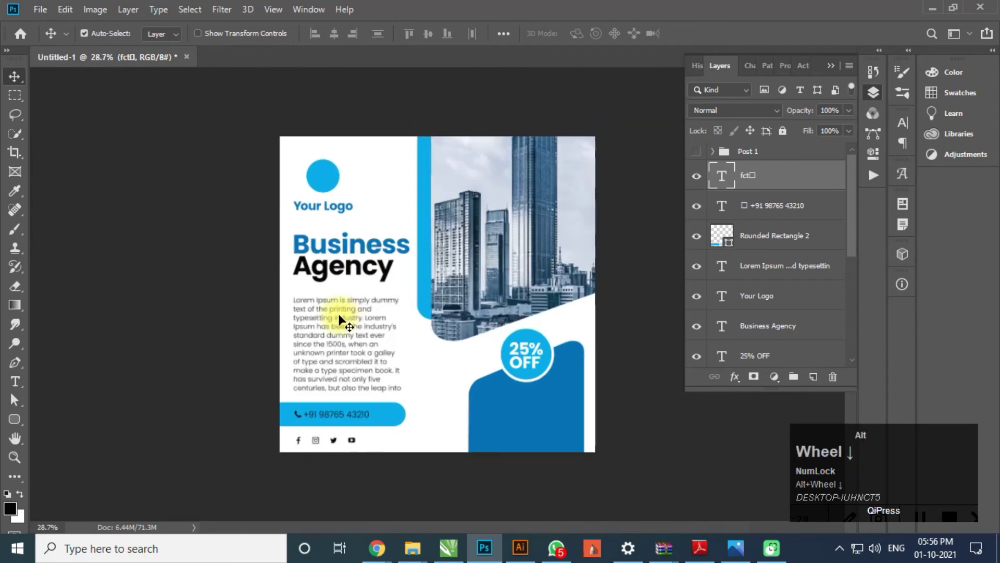
Group all layers of the second layout, leaving out the Background, and name the group "Post 2".
scroll(771, 255, down, 3)
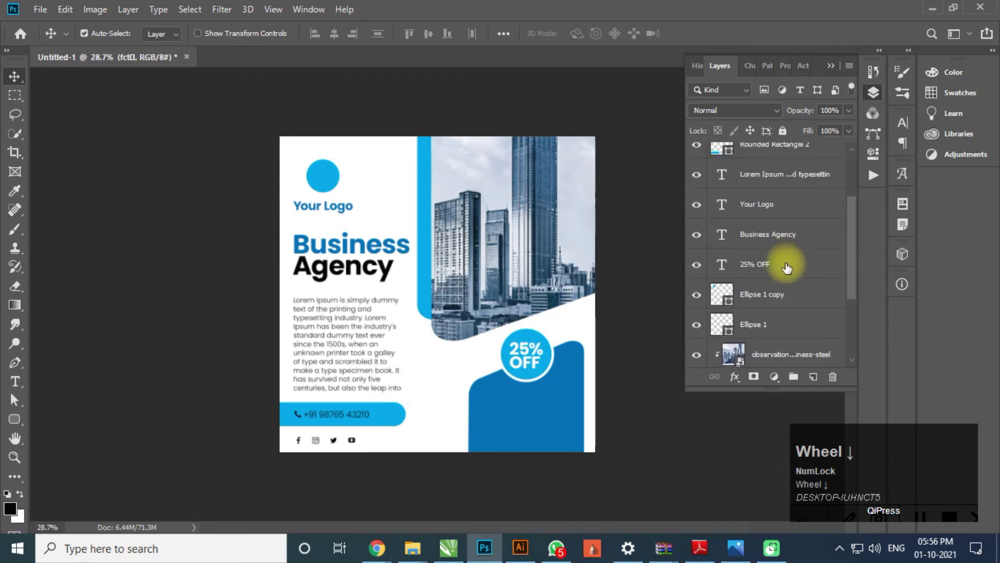
scroll(776, 327, down, 4)
shift+click(770, 319)
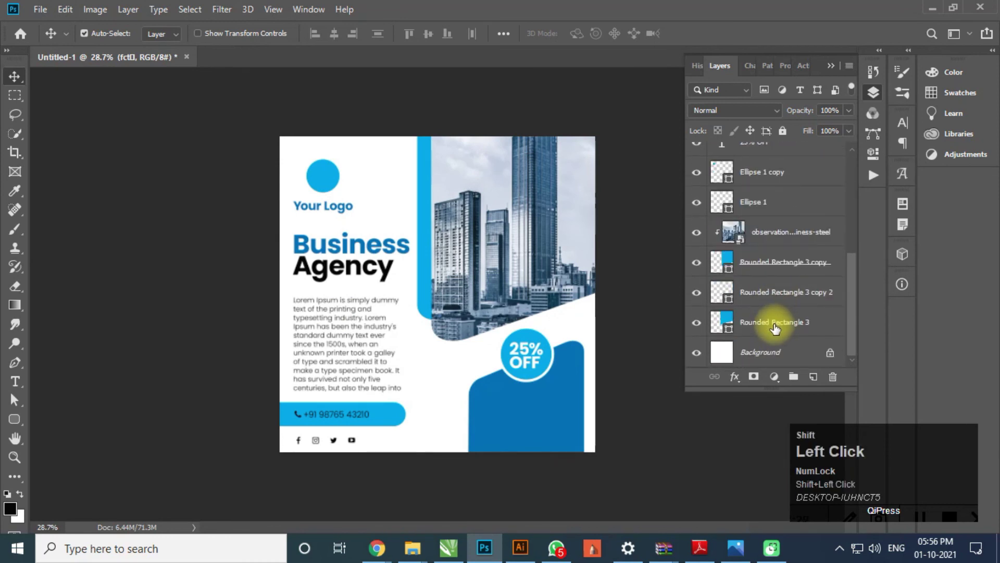
click(794, 376)
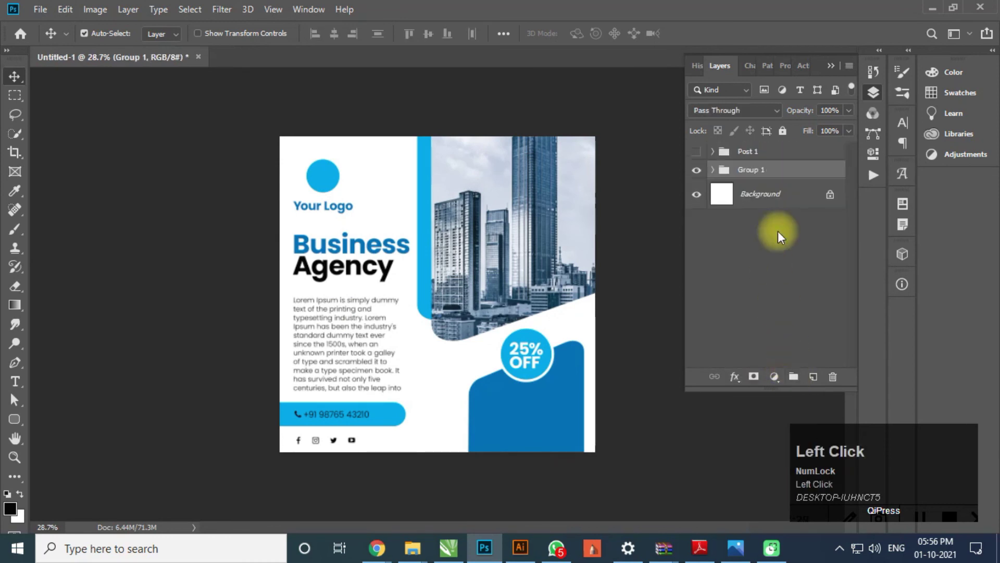
double_click(768, 170)
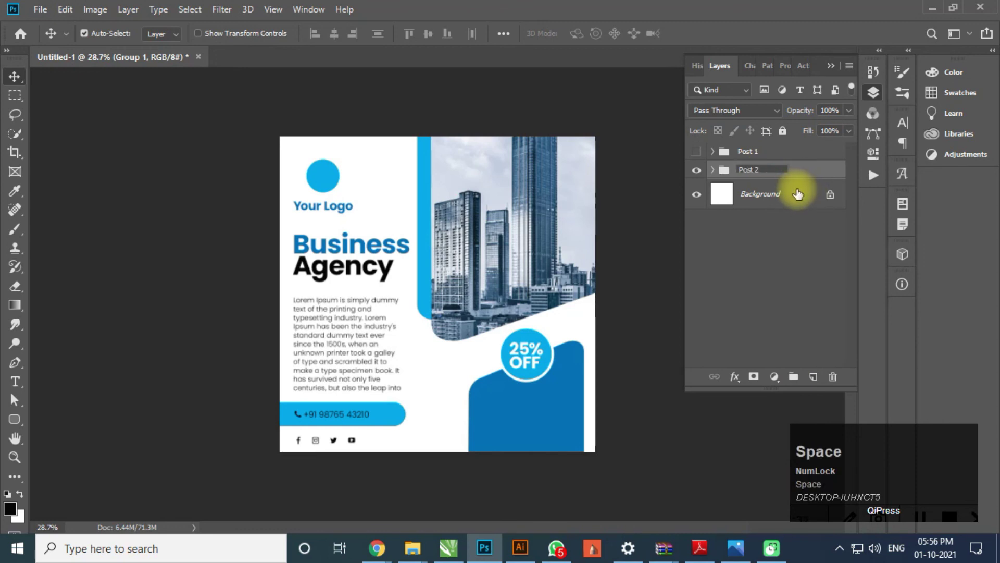
key(Return)
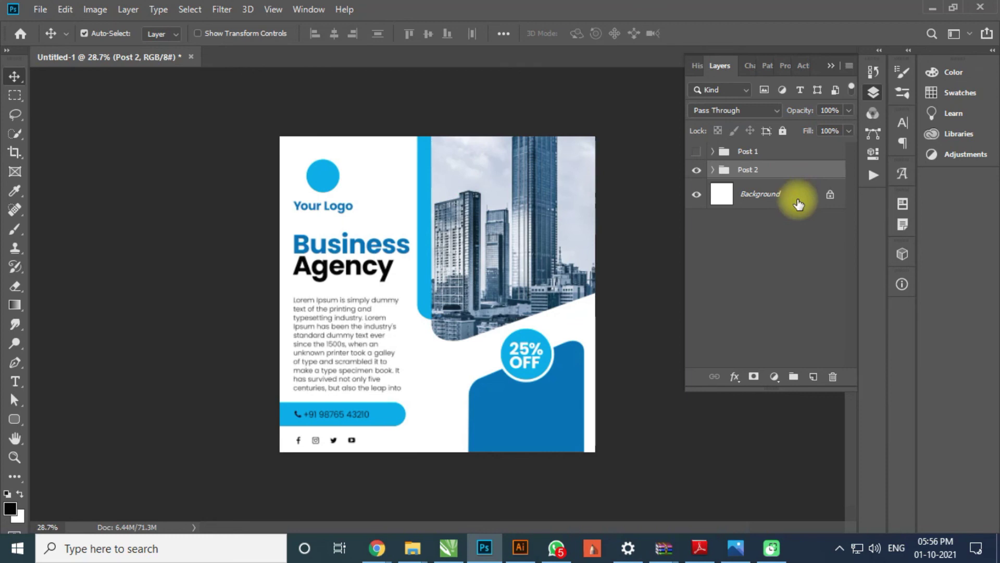
Compare the two layouts by toggling the visibility of the Post 2 and Post 1 groups, ending with only Post 2 shown.
click(697, 169)
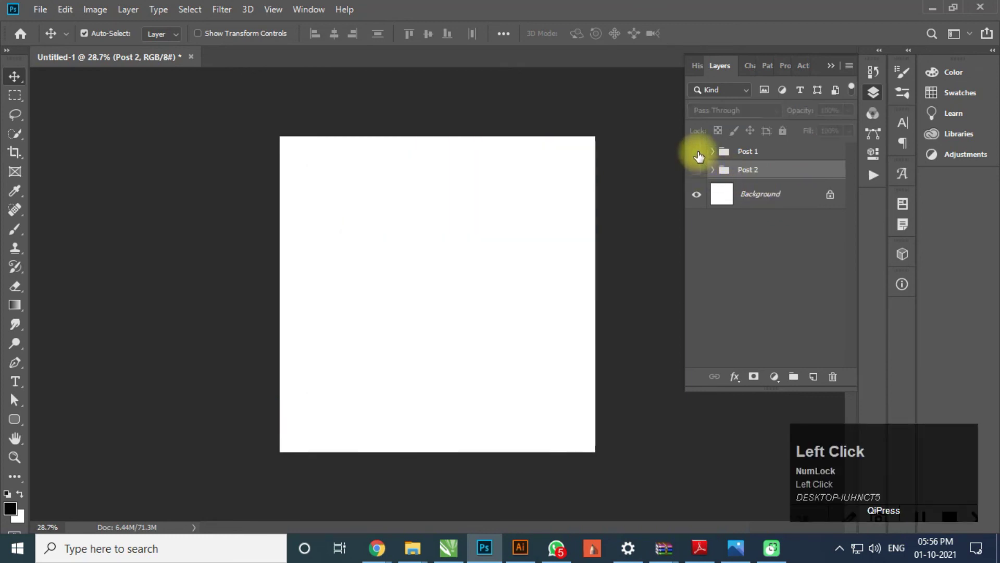
click(697, 151)
click(698, 153)
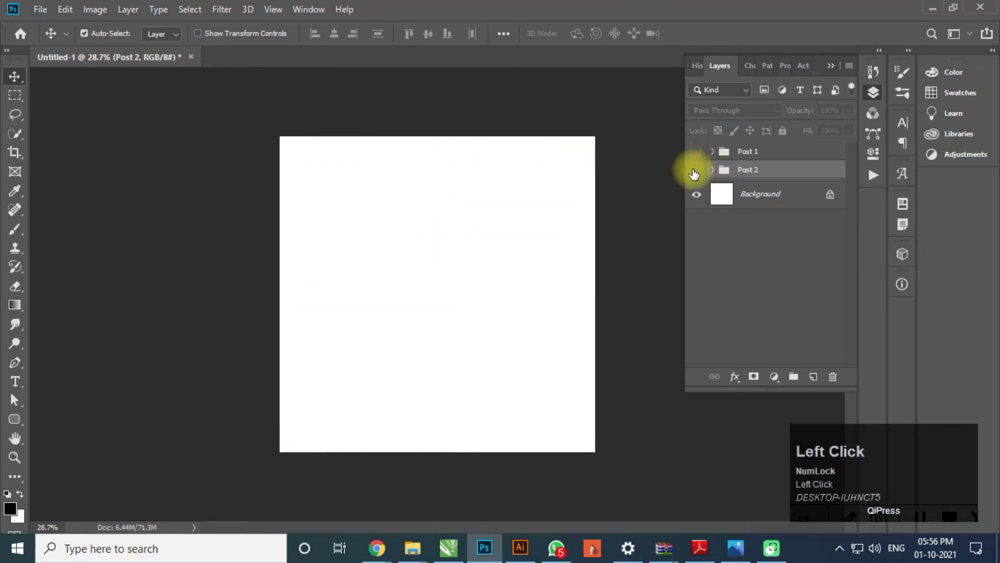
click(696, 170)
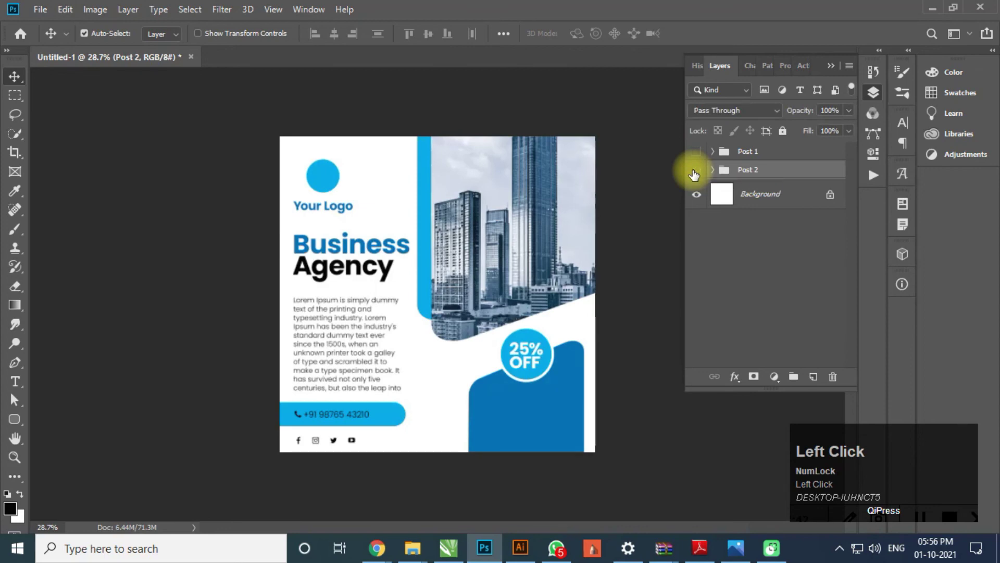